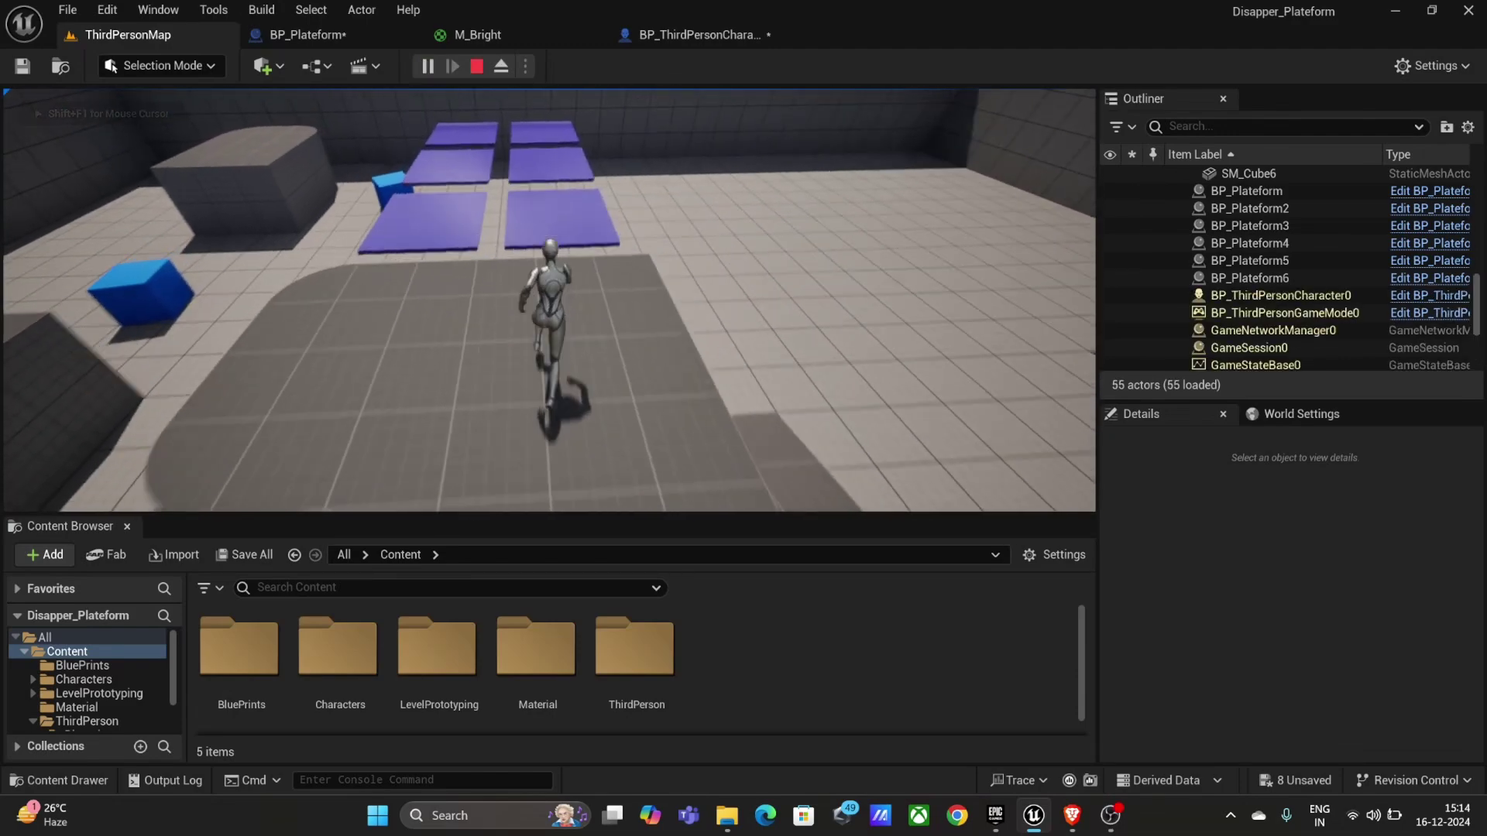
Step: Playtest the level twice, running over the purple BP_Plateform platforms as they vanish
key("space")
key("space")
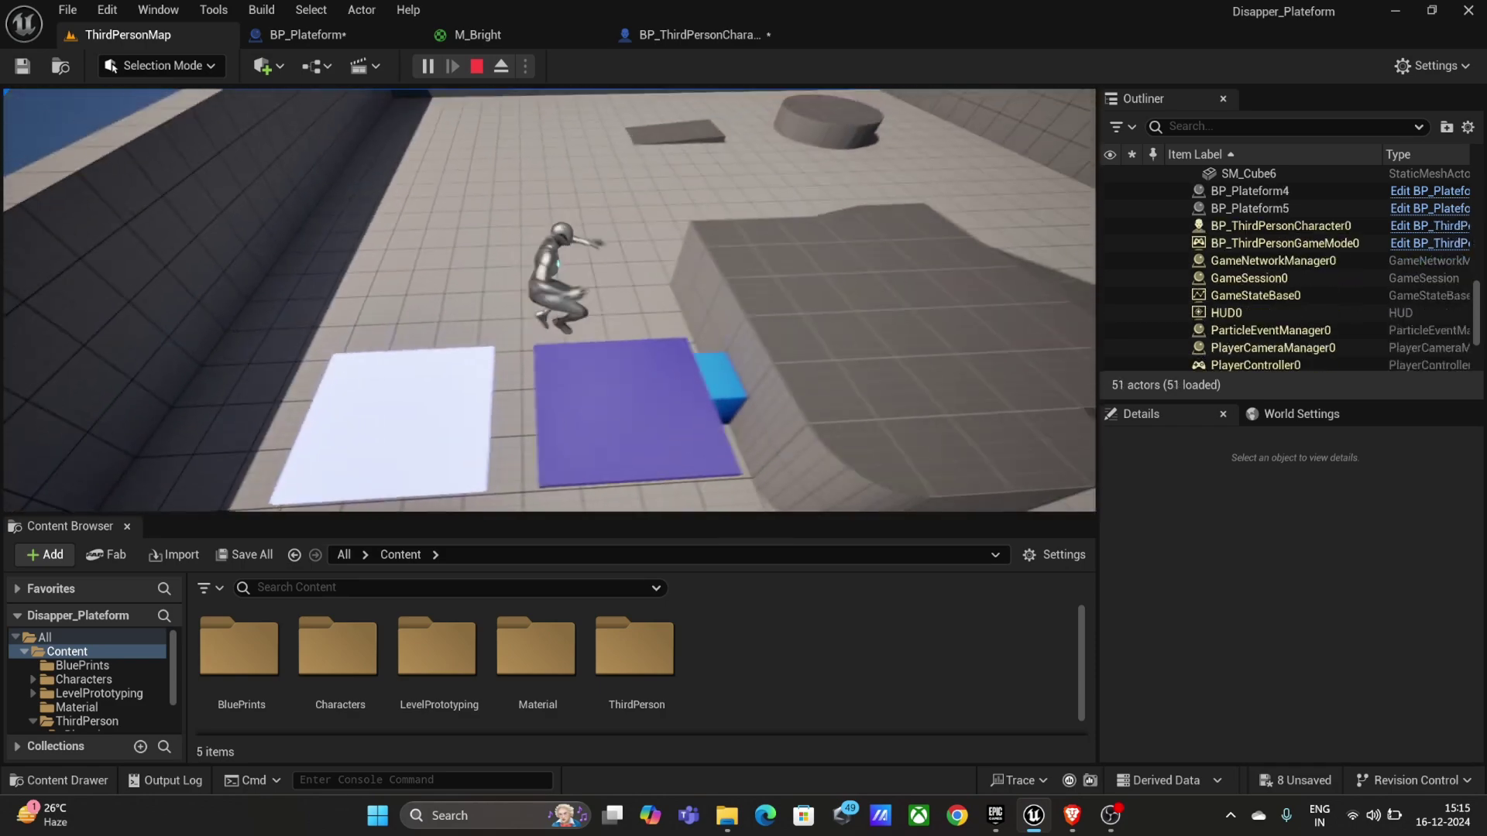
key("space")
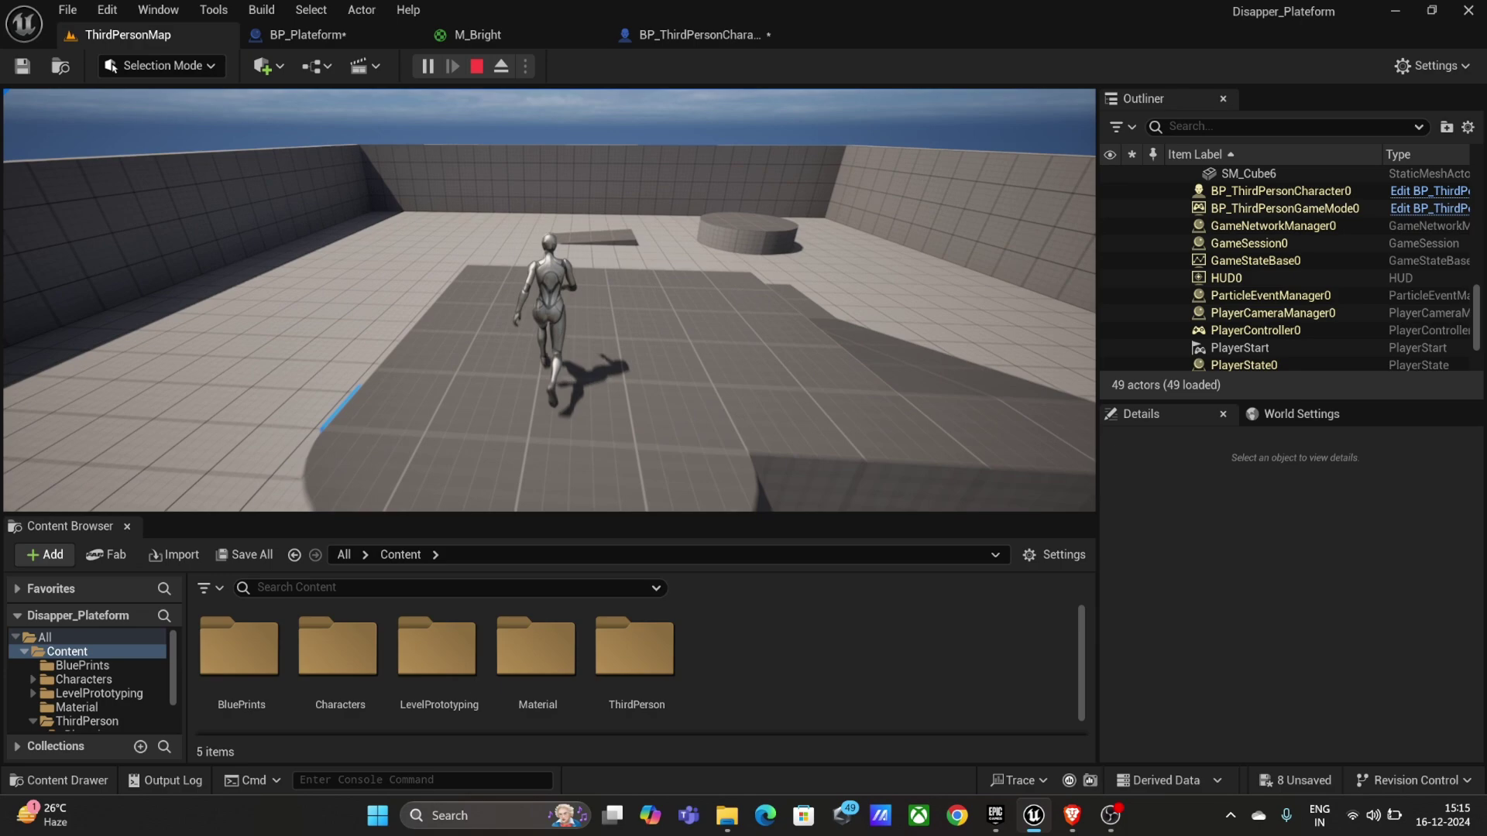
key("space")
key("Escape")
left_click(440, 66)
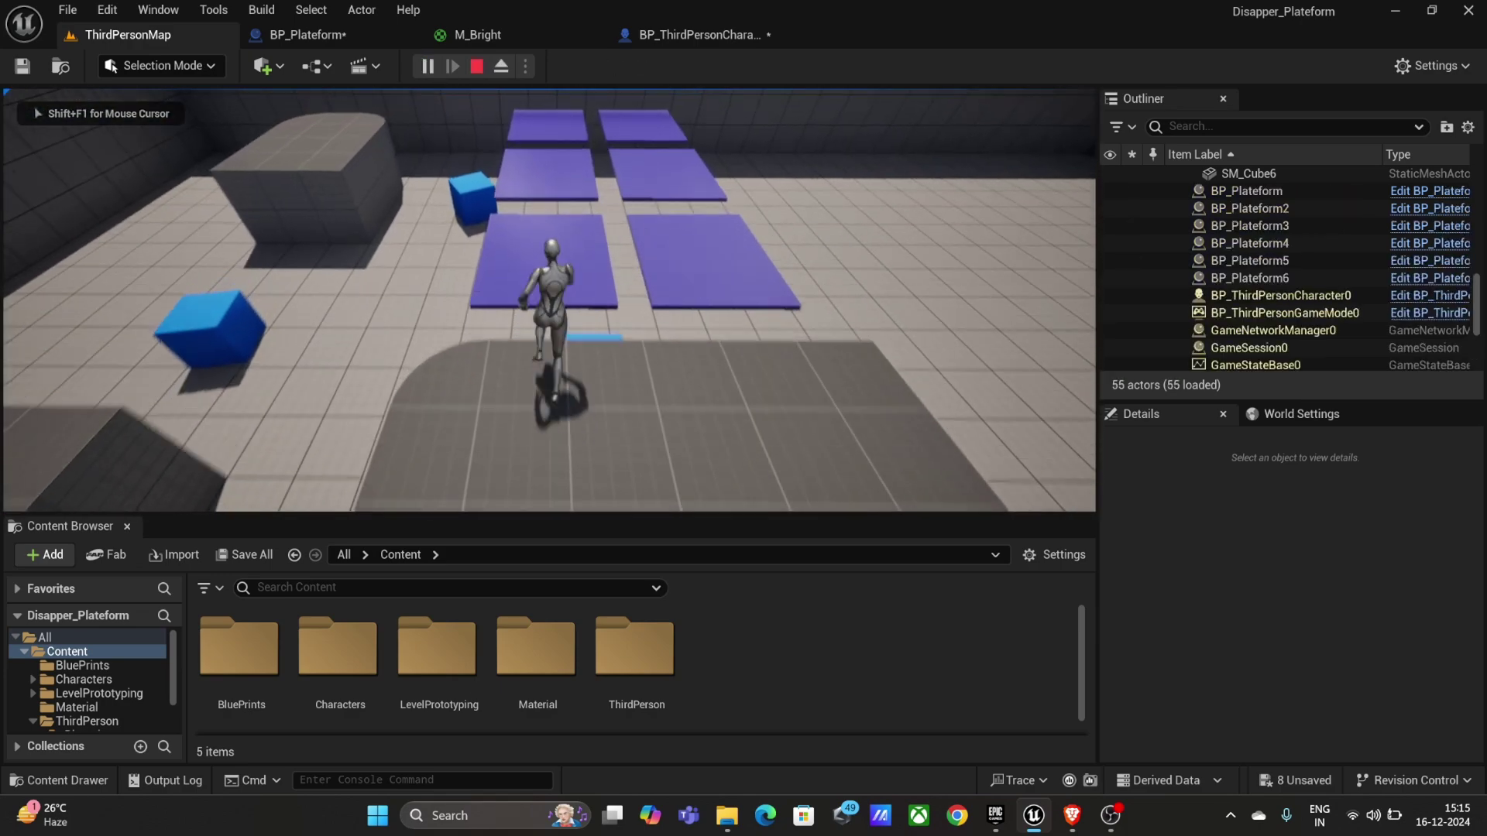
key("space")
key("w")
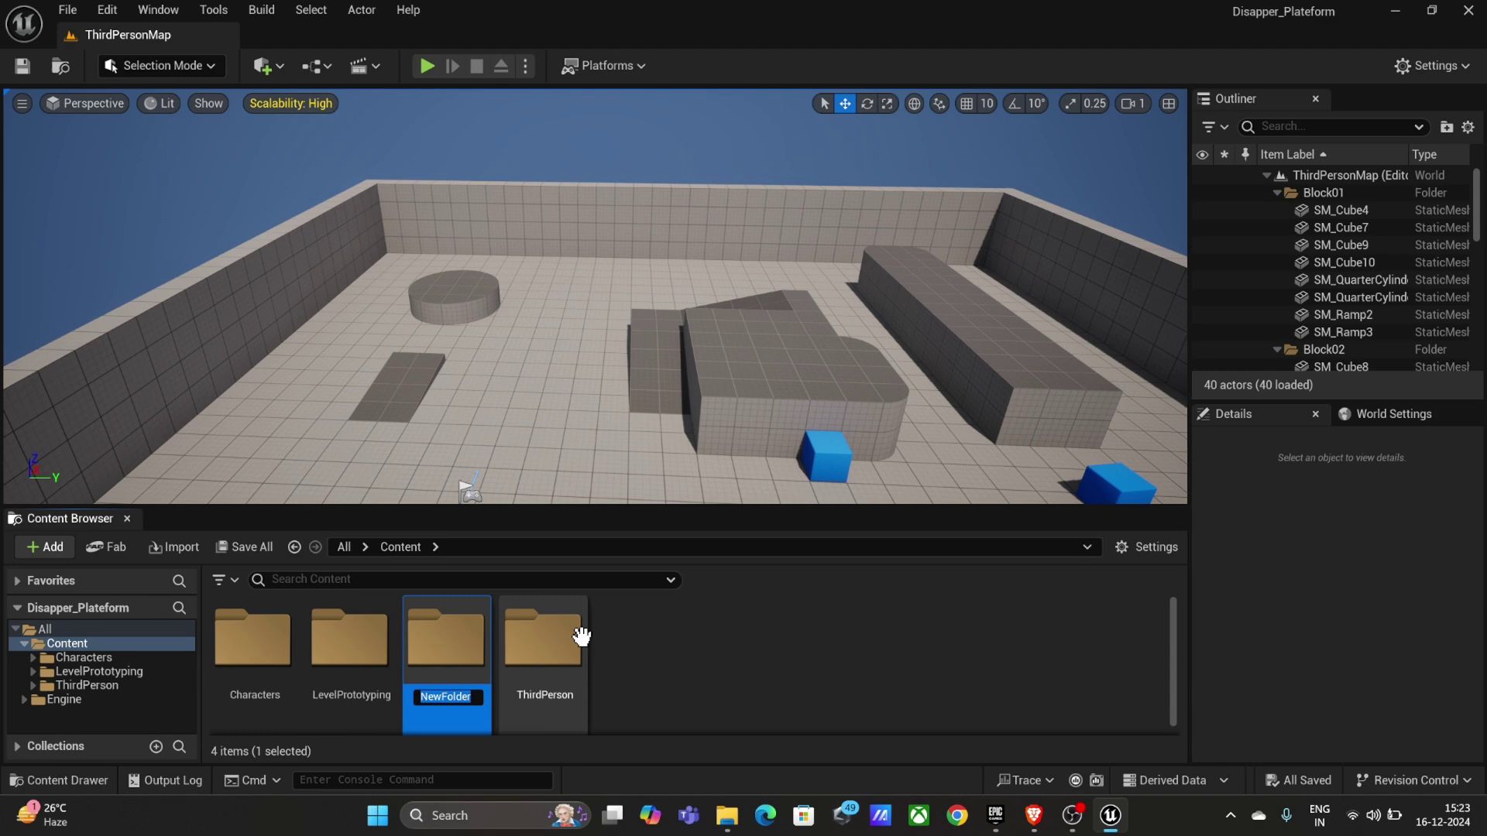
Step: Create a new material named M_light in the Material folder
double_click(459, 648)
right_click(458, 646)
left_click(564, 285)
type("M_light")
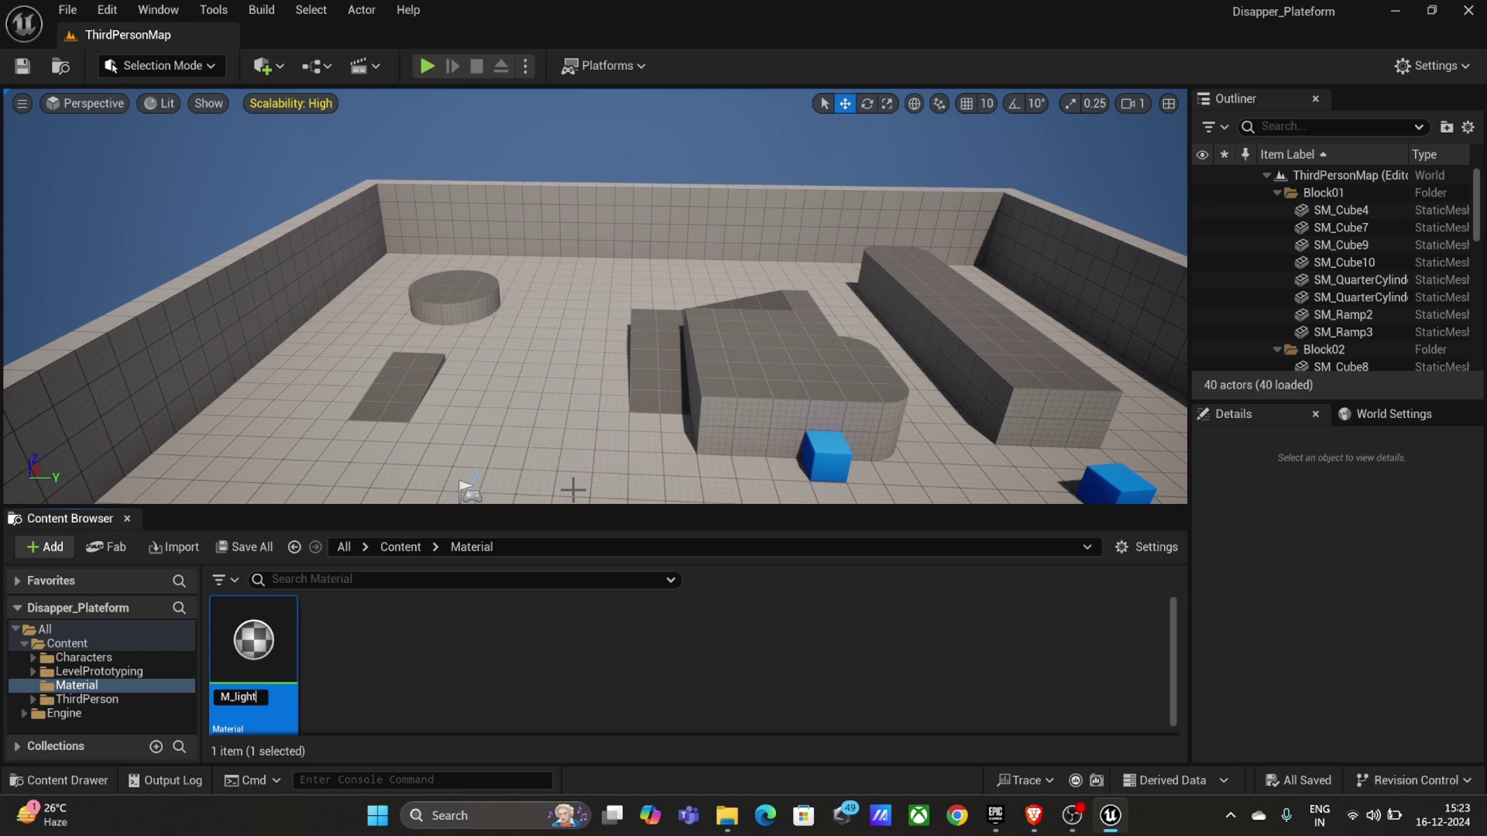
key("Return")
Step: Set M_light's Blend Mode to Translucent and Lighting Mode to Surface TranslucencyVolume
double_click(241, 673)
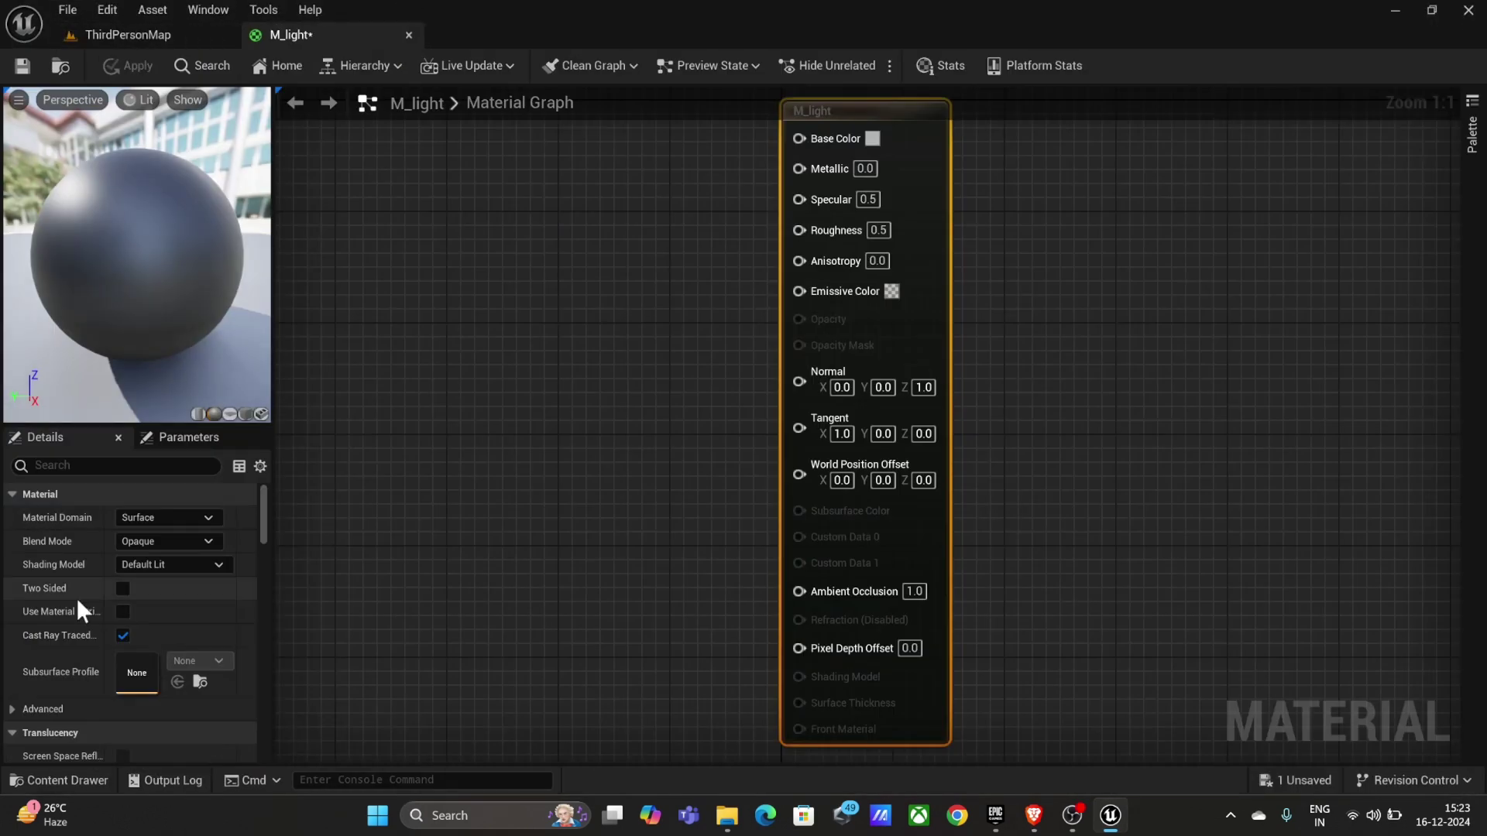
left_click(163, 541)
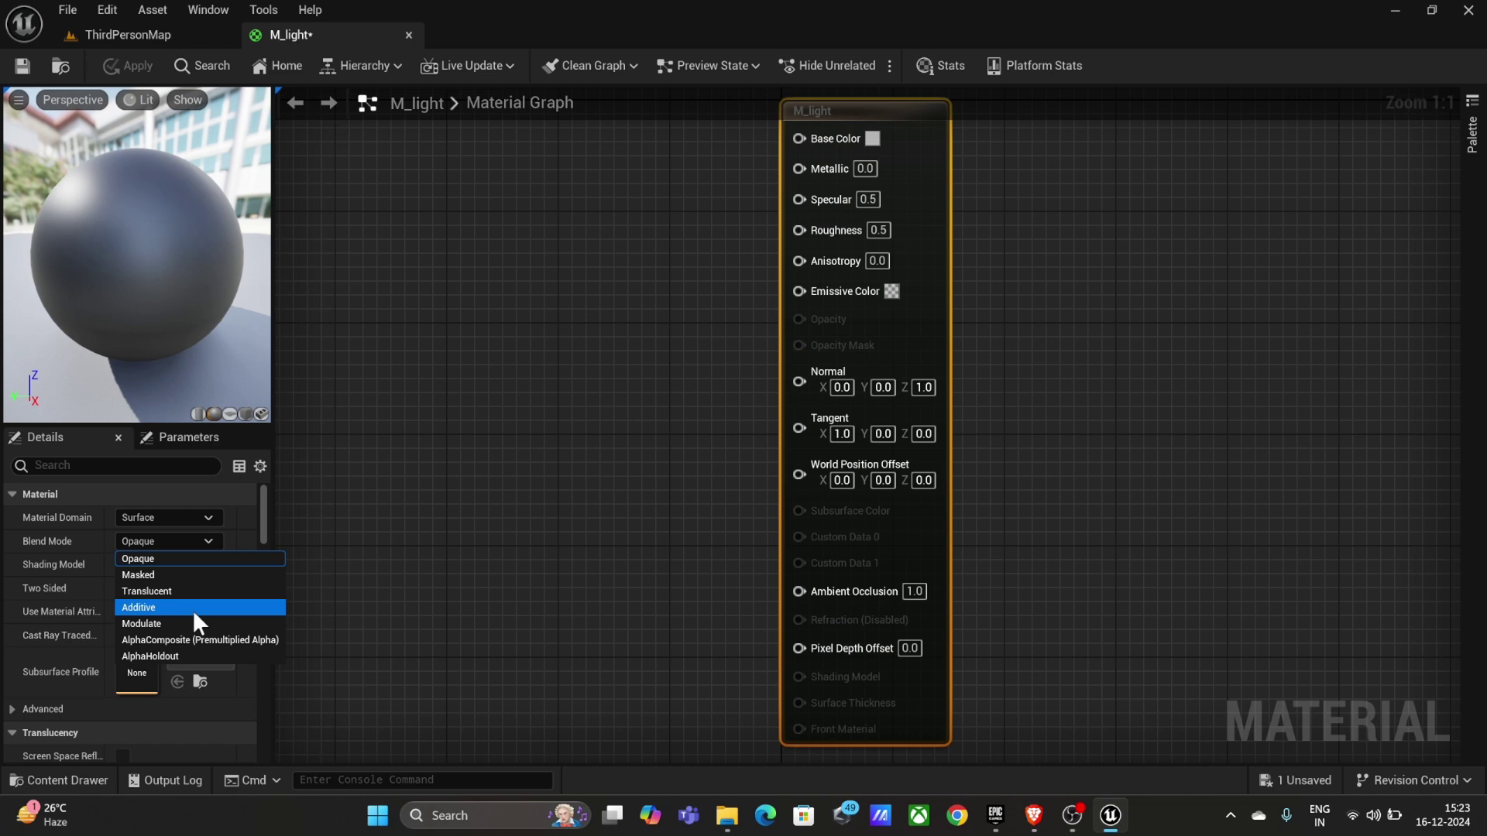
left_click(188, 597)
scroll(140, 626, "down", 2)
scroll(151, 633, "down", 2)
left_click(168, 636)
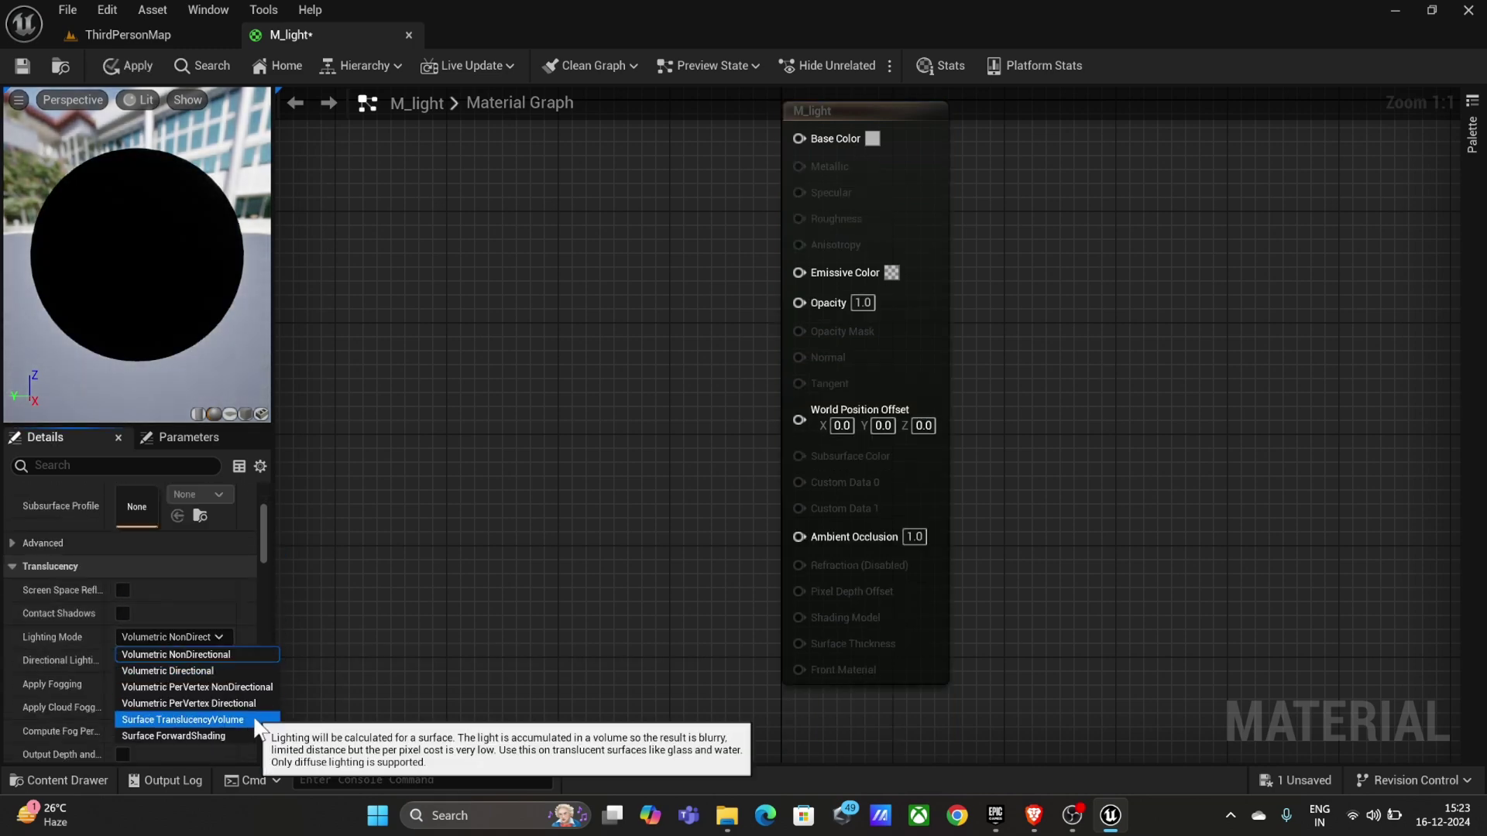
left_click(175, 720)
Step: Add a Constant3Vector node coloured blue
right_click(518, 320)
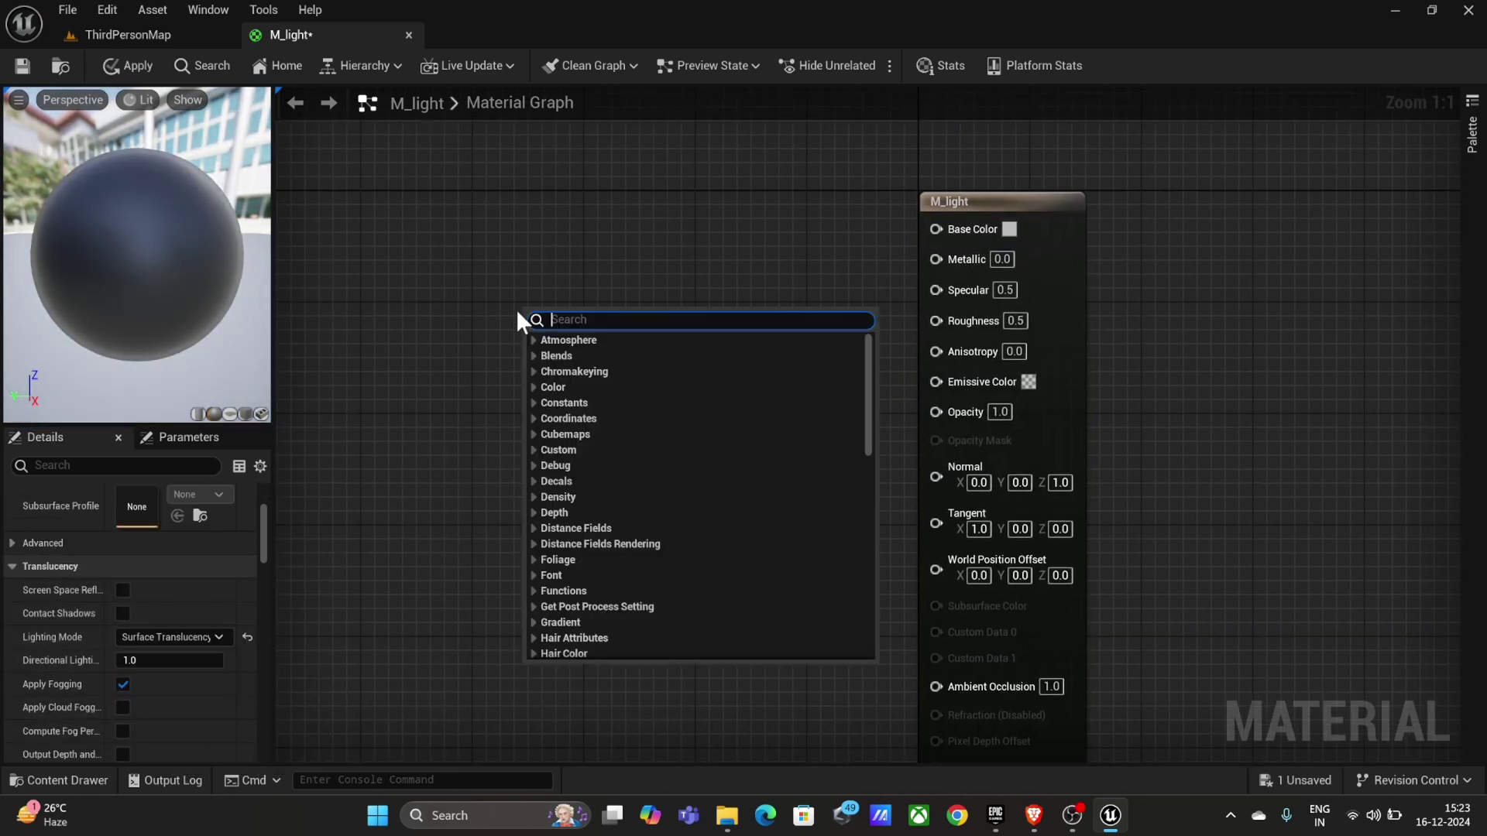
type("consd")
key("BackSpace")
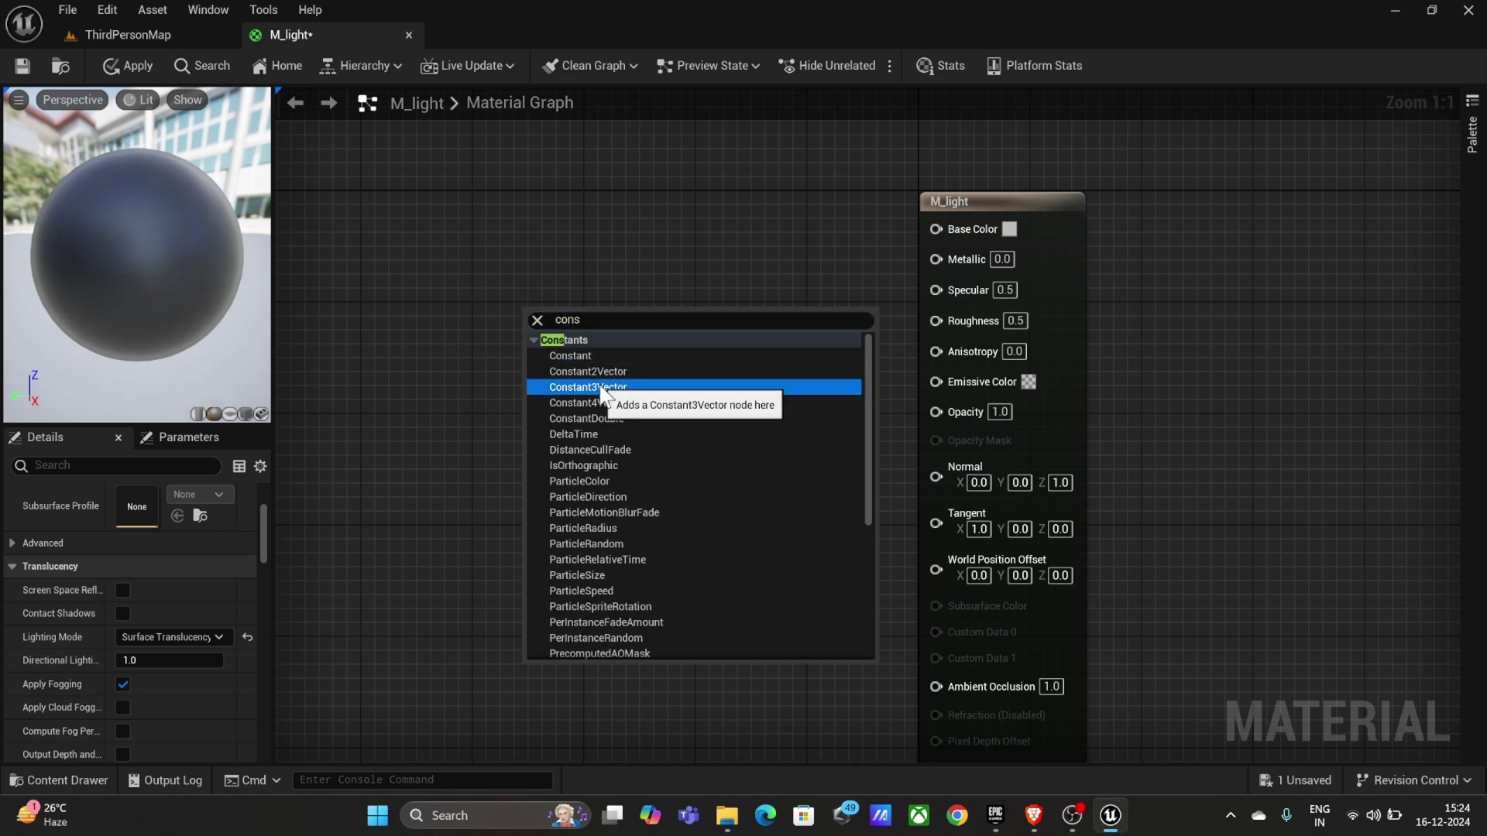
left_click(588, 387)
double_click(525, 308)
left_click(556, 470)
left_click_drag(555, 470, 538, 422)
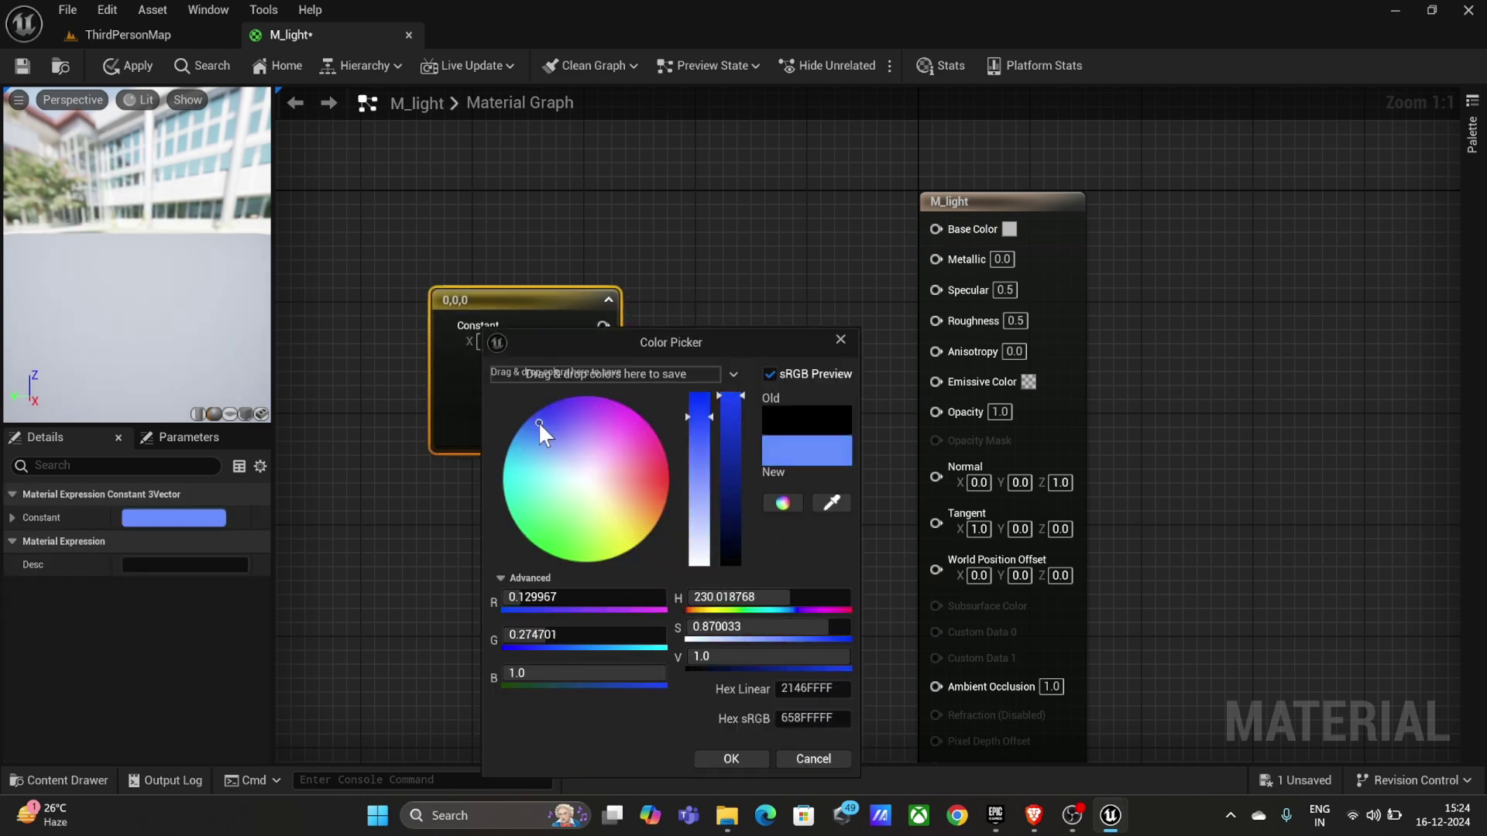
left_click_drag(730, 397, 730, 415)
left_click(731, 759)
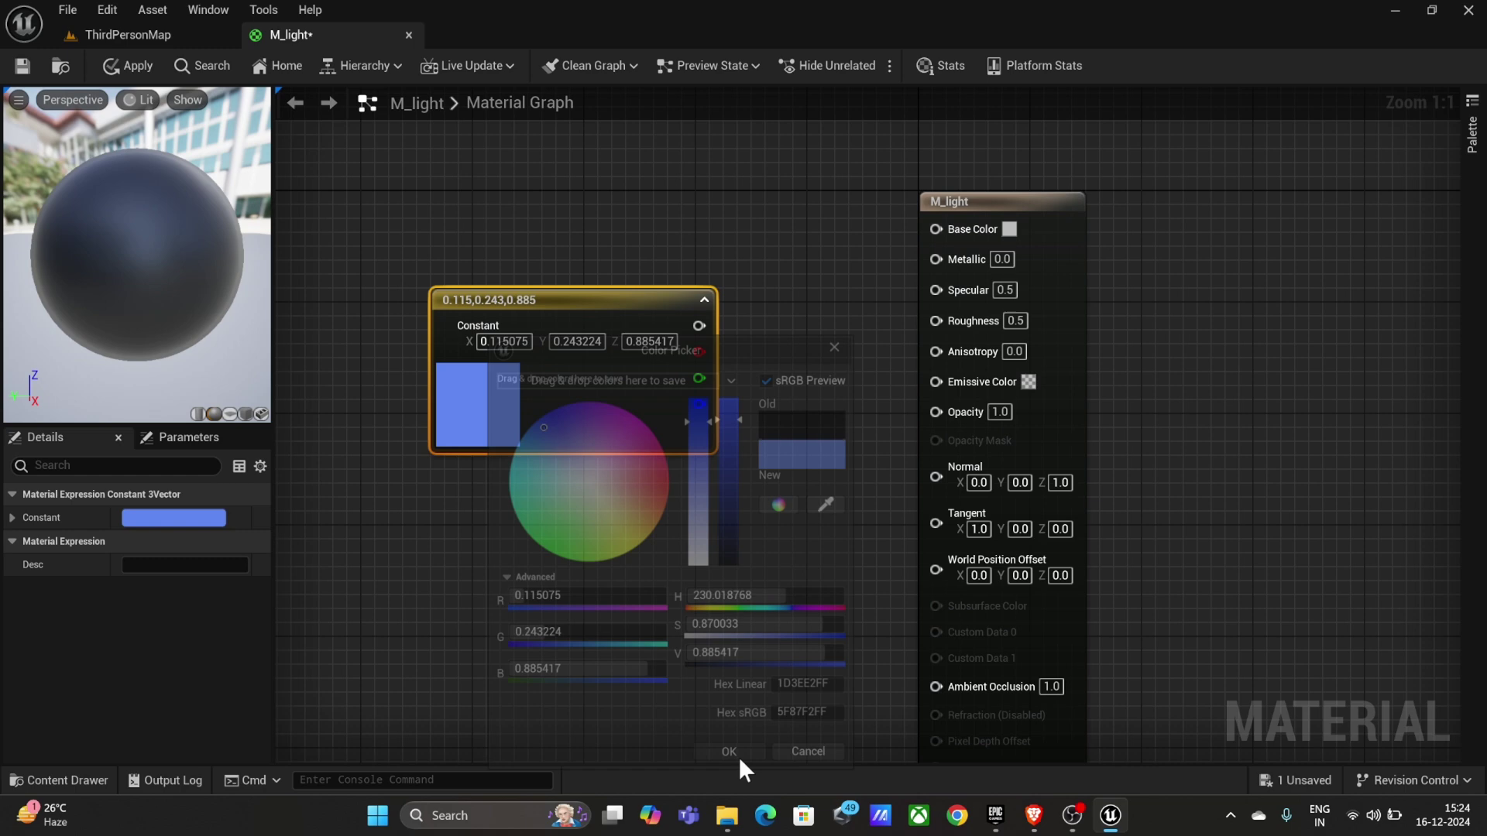
Step: Multiply the blue colour by a scalar parameter 'Light' with default value 1
mouse_move(700, 329)
left_mouse_down()
mouse_move(519, 301)
mouse_move(626, 279)
left_mouse_up()
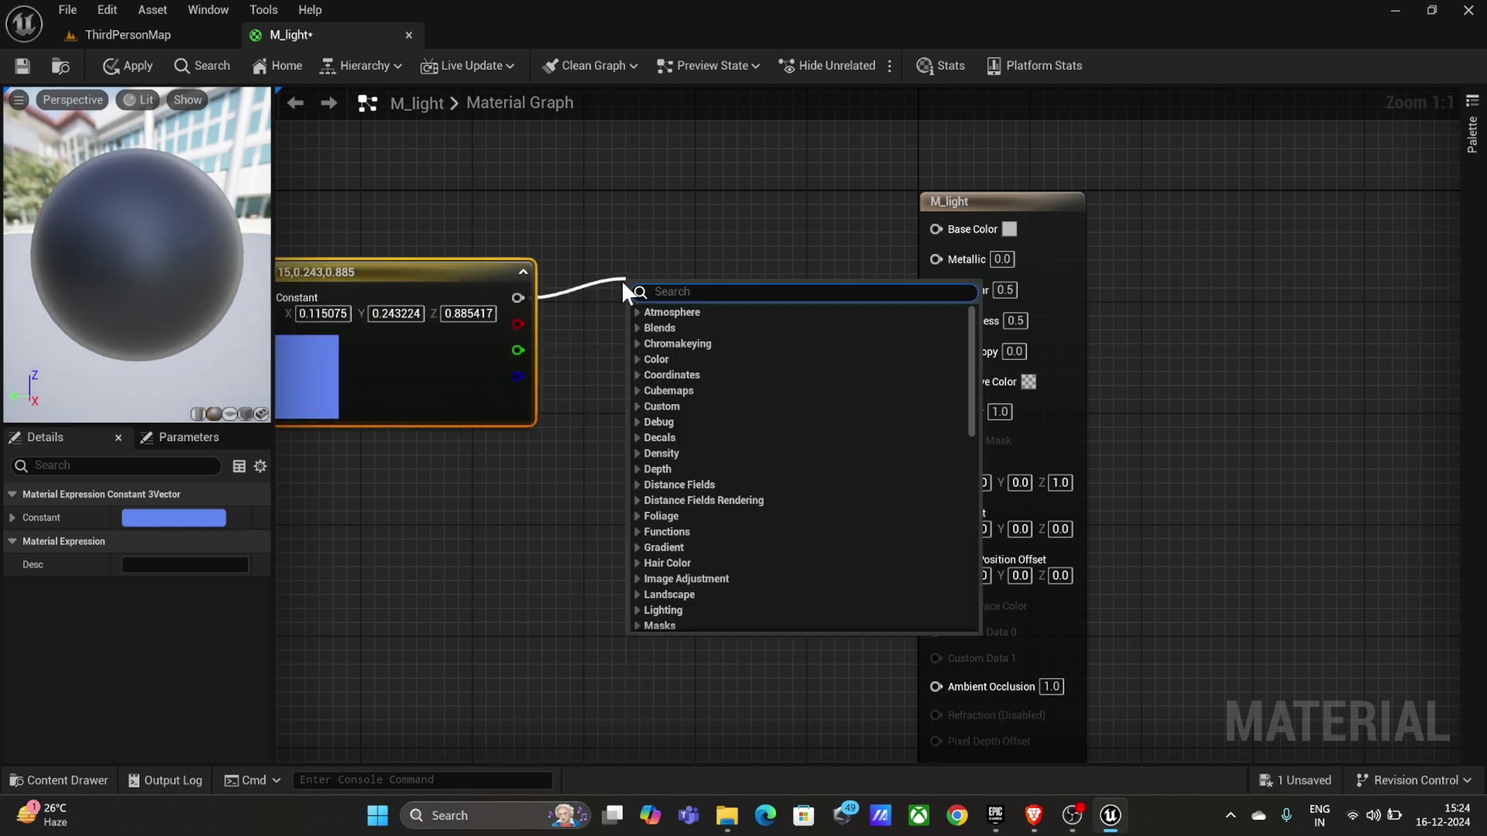
type("multi")
left_click(681, 418)
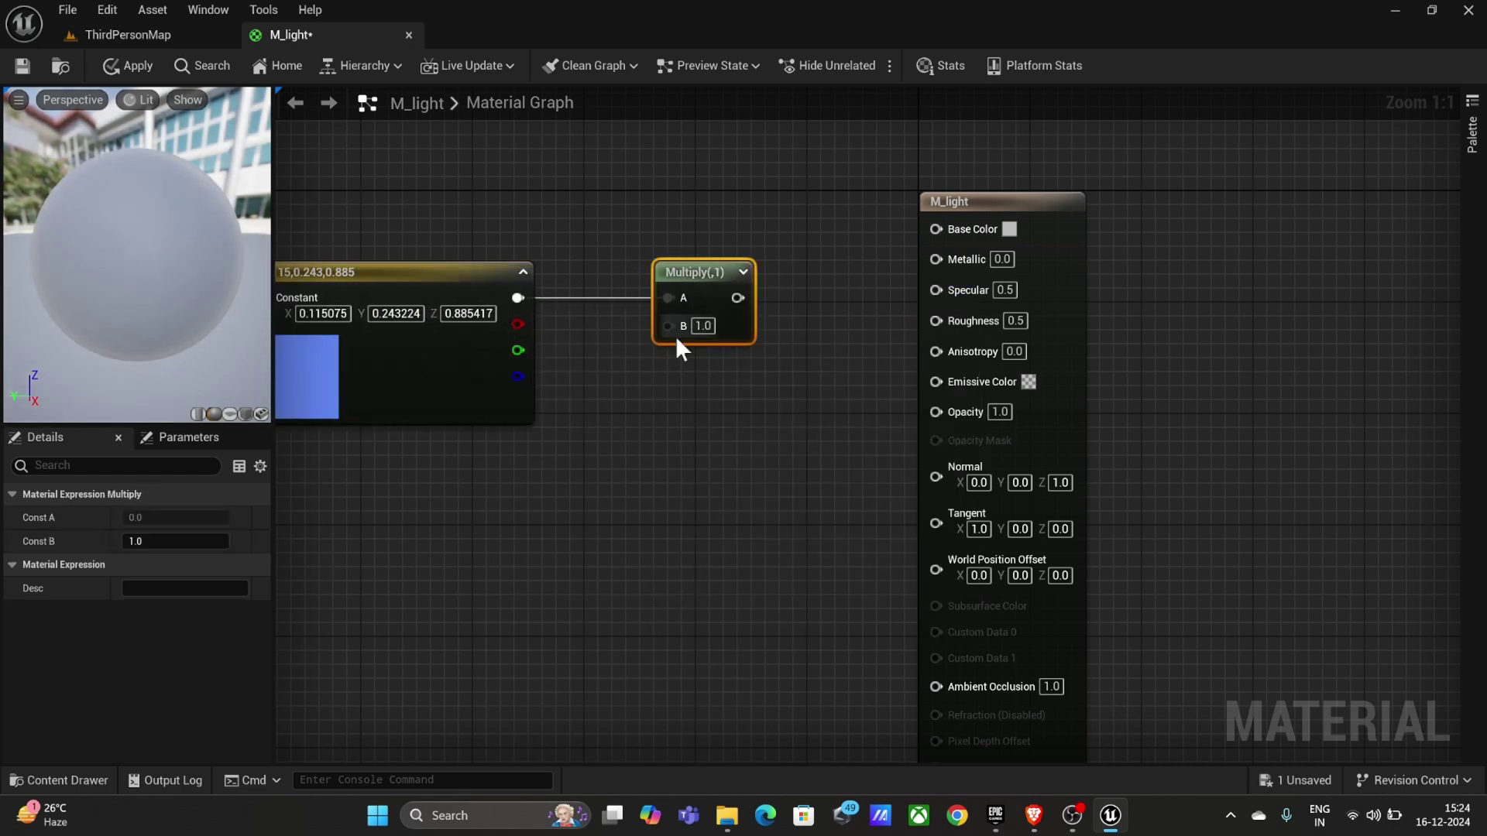
key("s")
left_click_drag(528, 535, 527, 535)
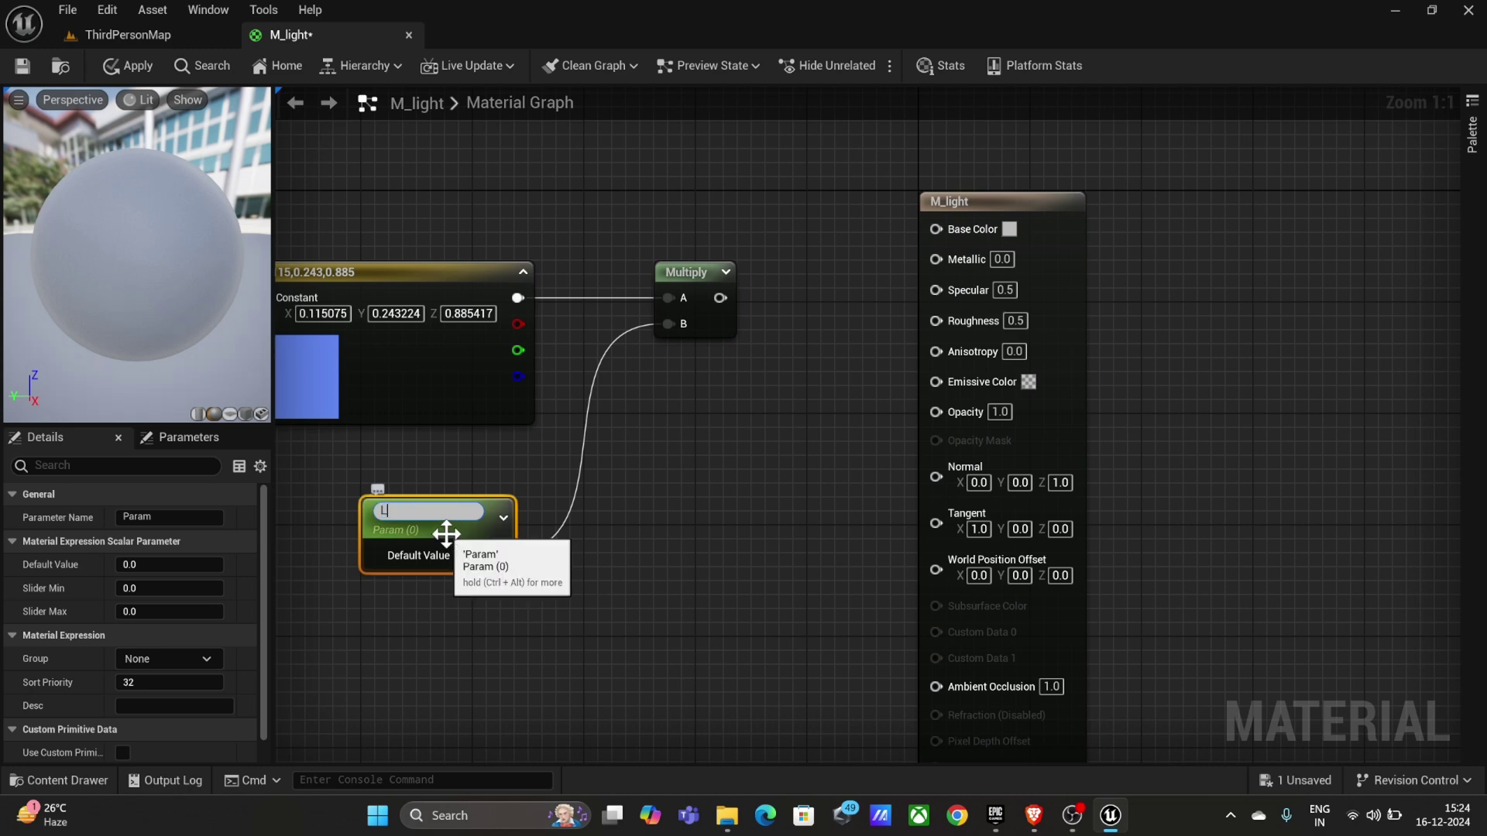
left_click(505, 577)
left_click(466, 555)
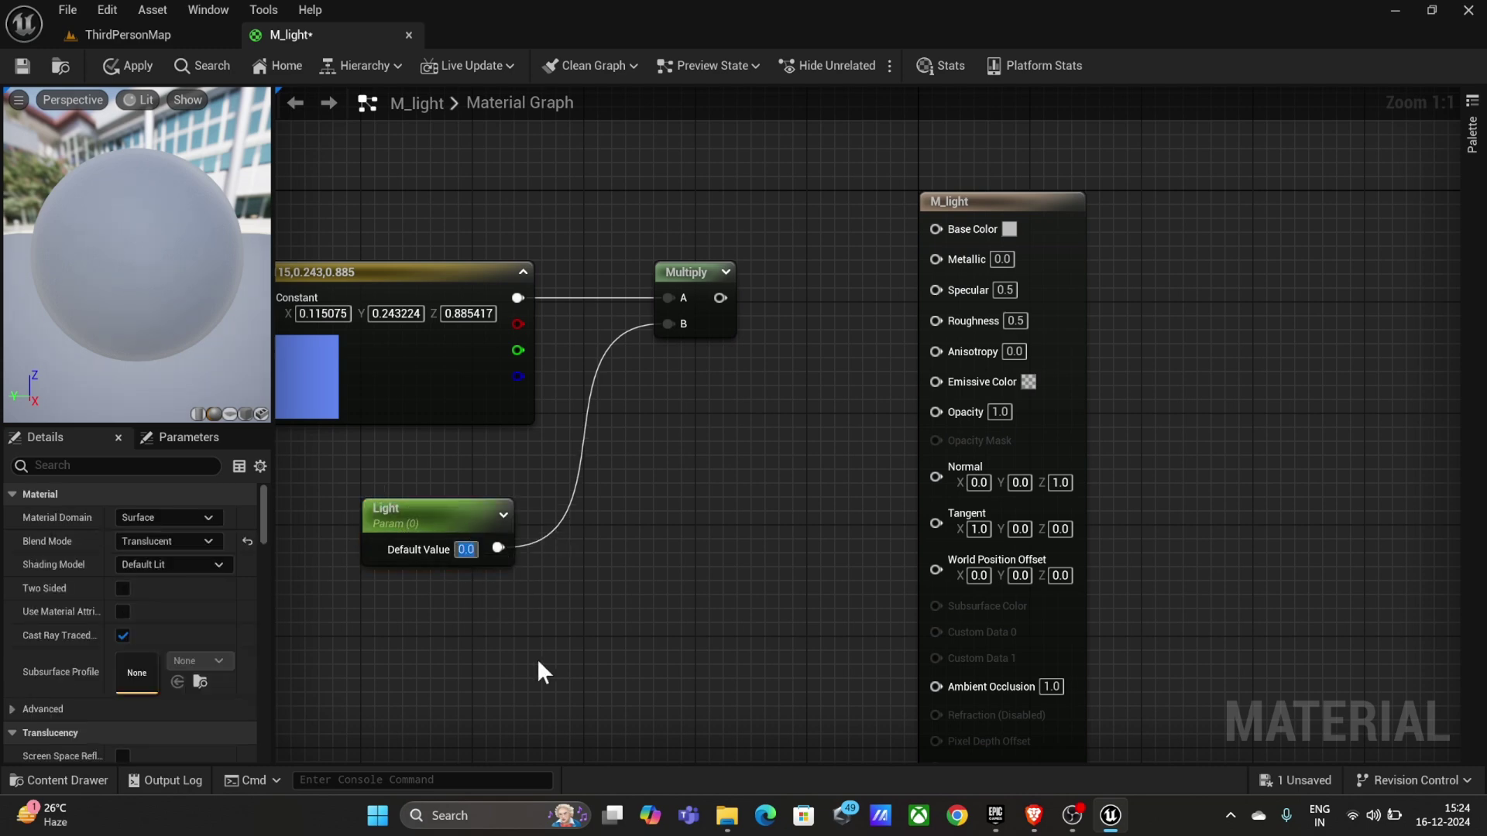
type("1")
key("Return")
Step: Remove the extra parameter node; wire Multiply to Emissive Color and blue to Base Color
right_click(508, 634)
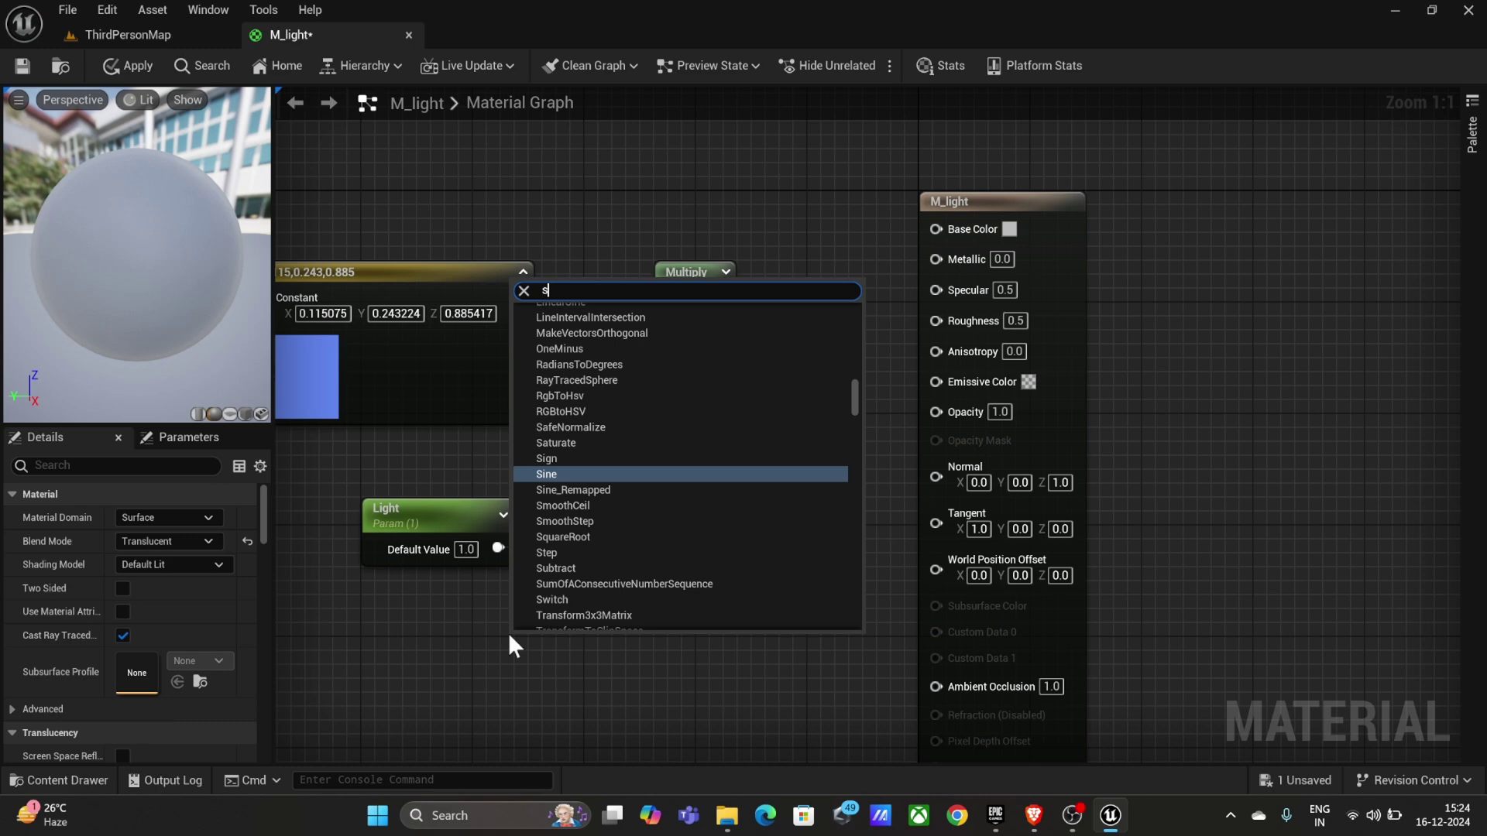
type("scala")
left_click(575, 388)
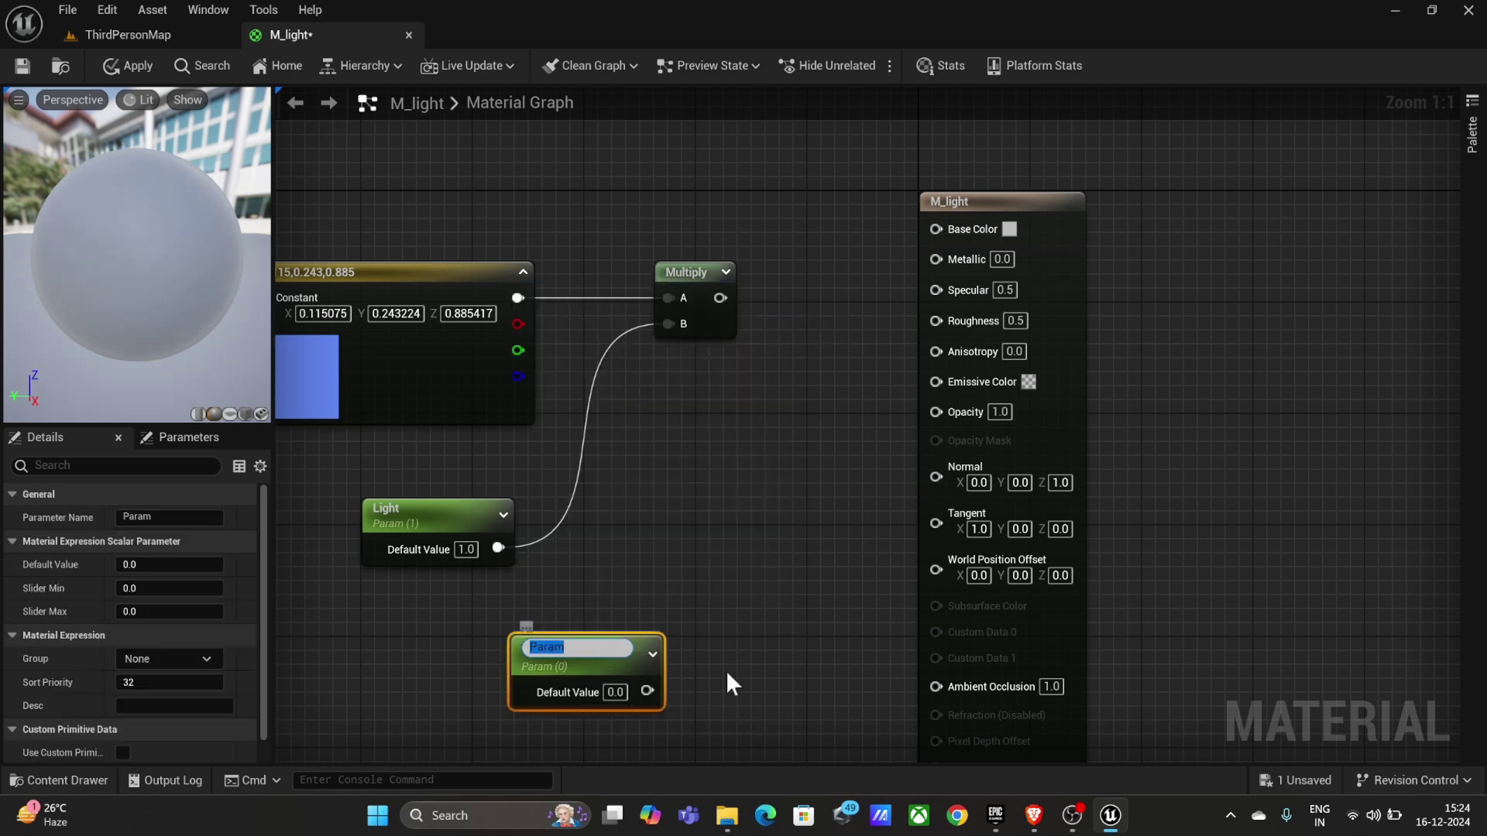
key("Return")
key("Delete")
left_click_drag(830, 370, 879, 373)
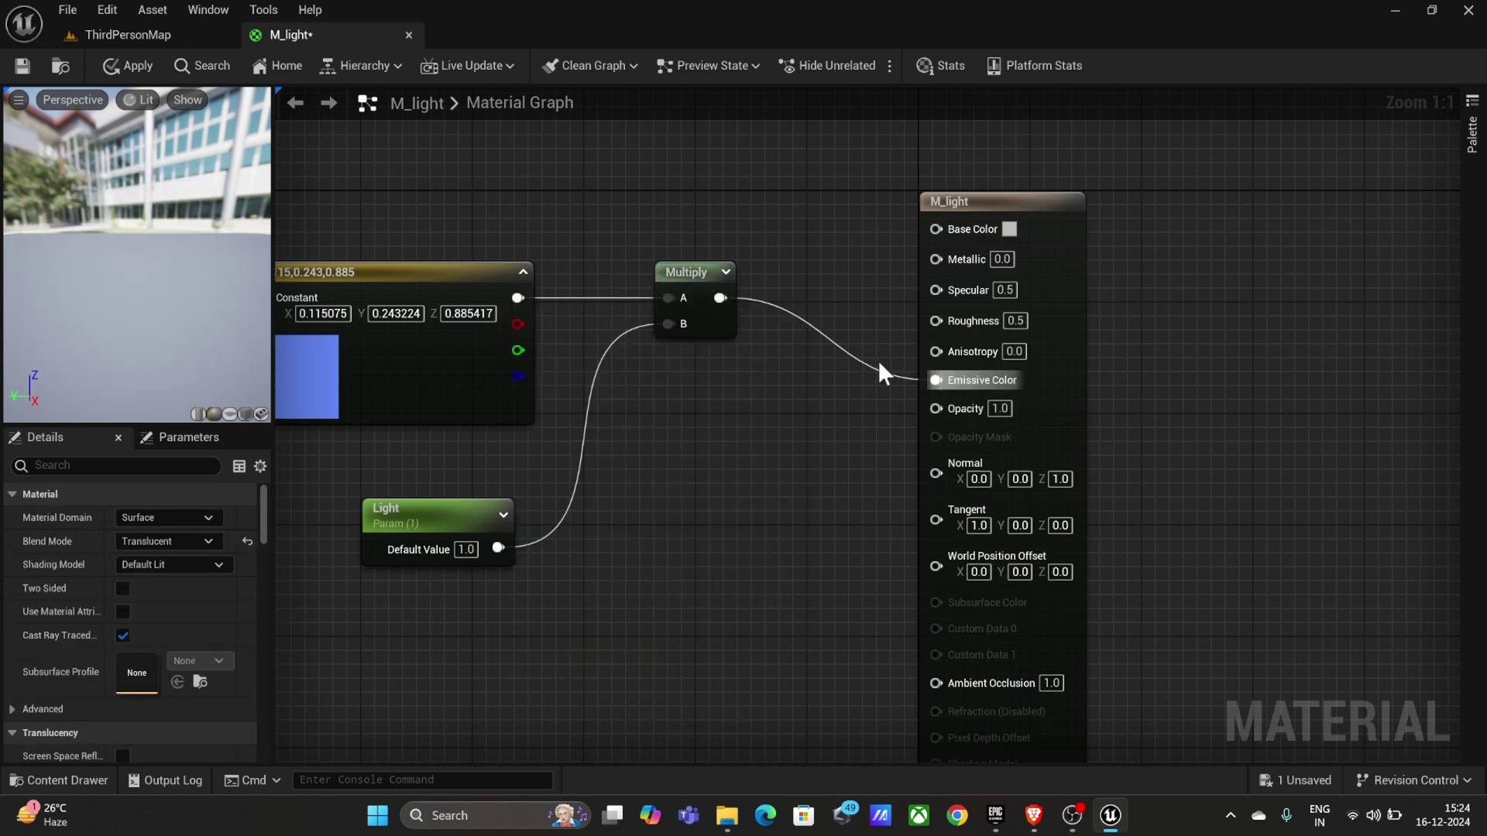
left_click_drag(692, 272, 691, 313)
left_click_drag(519, 297, 921, 229)
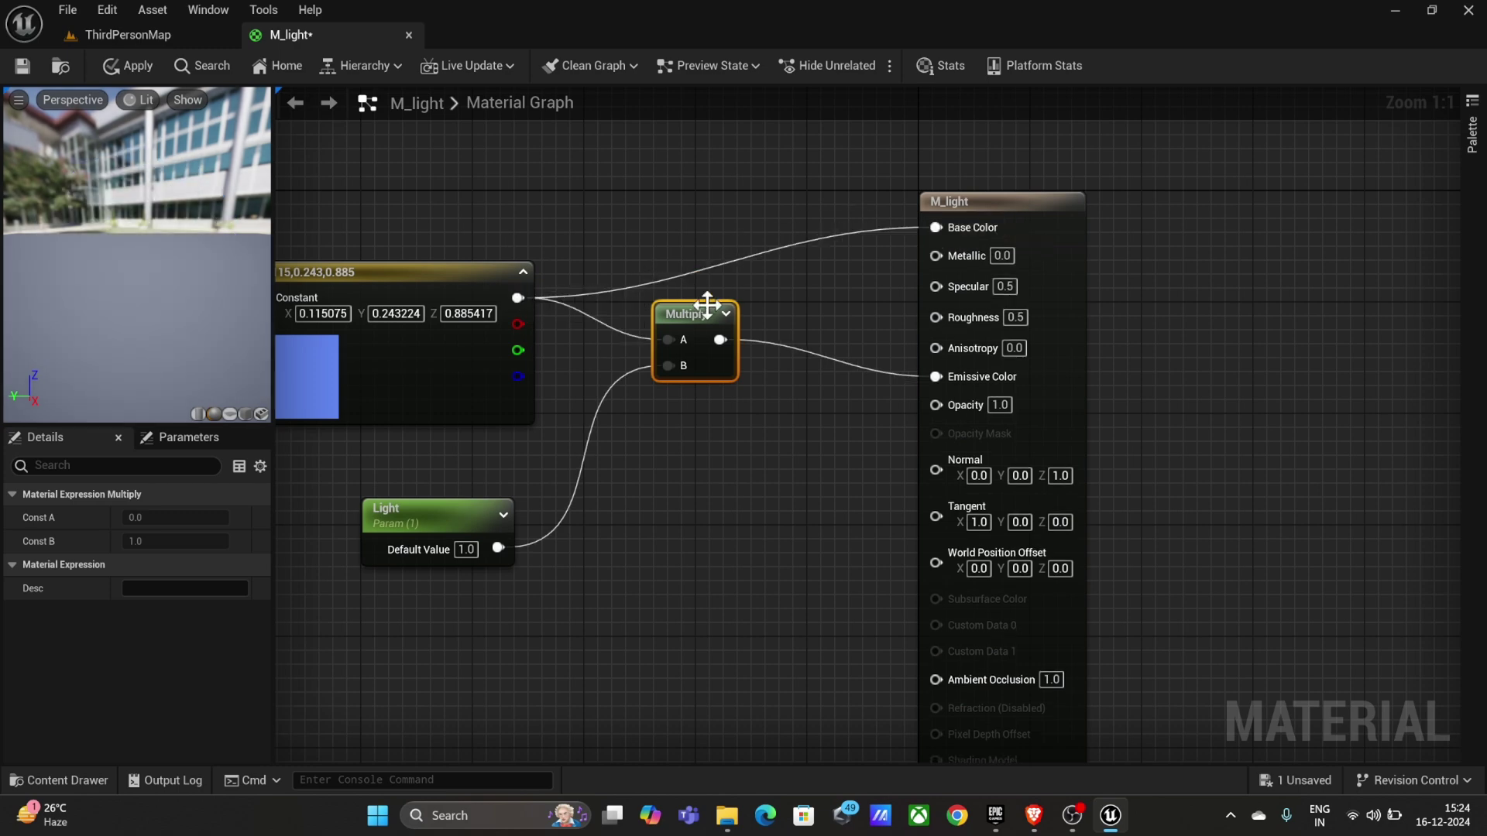
Step: Connect a Constant of 1 to the material's Roughness
right_click(809, 306)
type("consta")
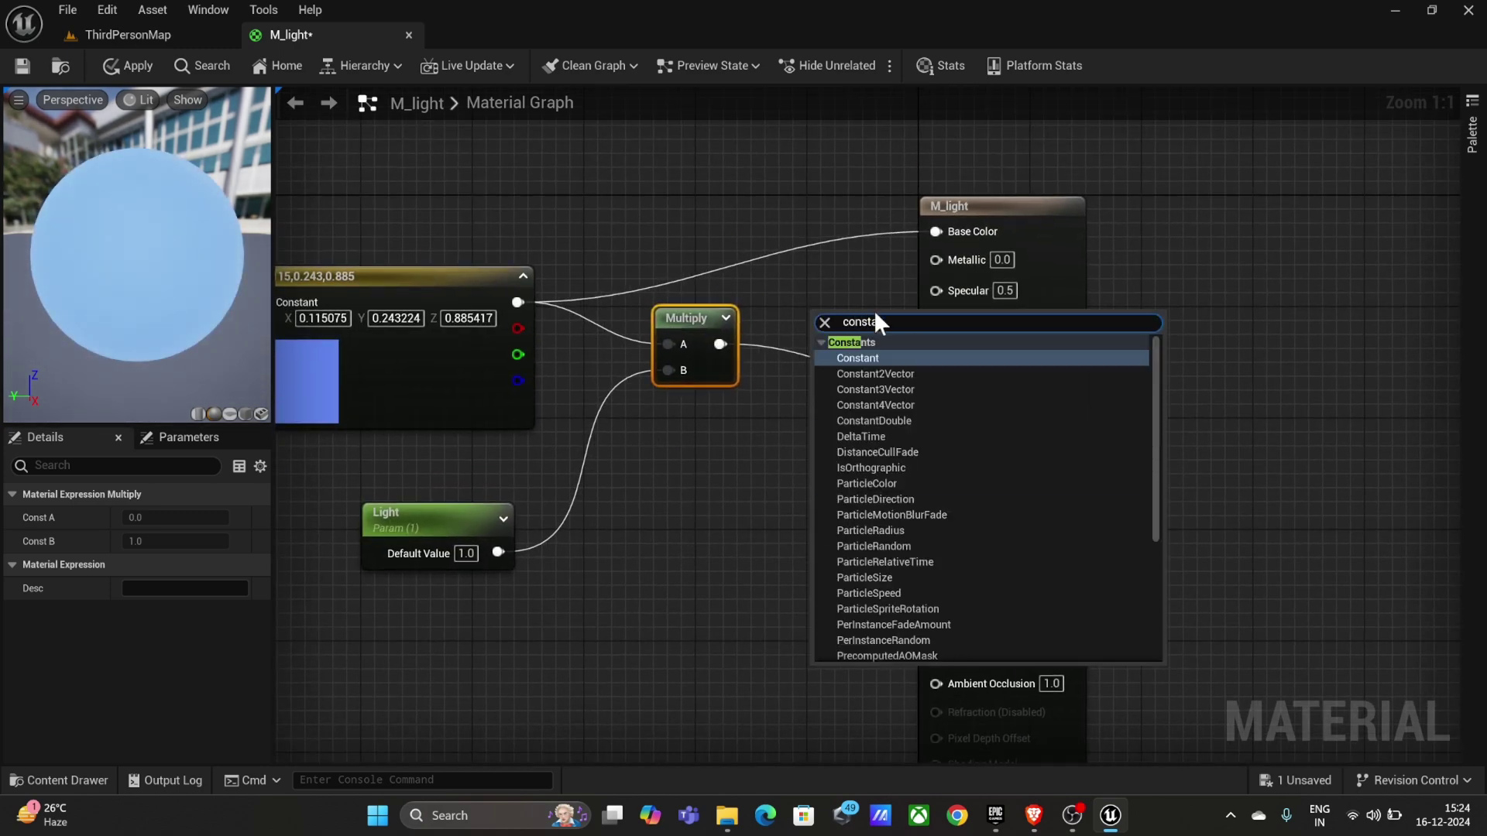
left_click(876, 342)
left_click_drag(875, 322, 826, 292)
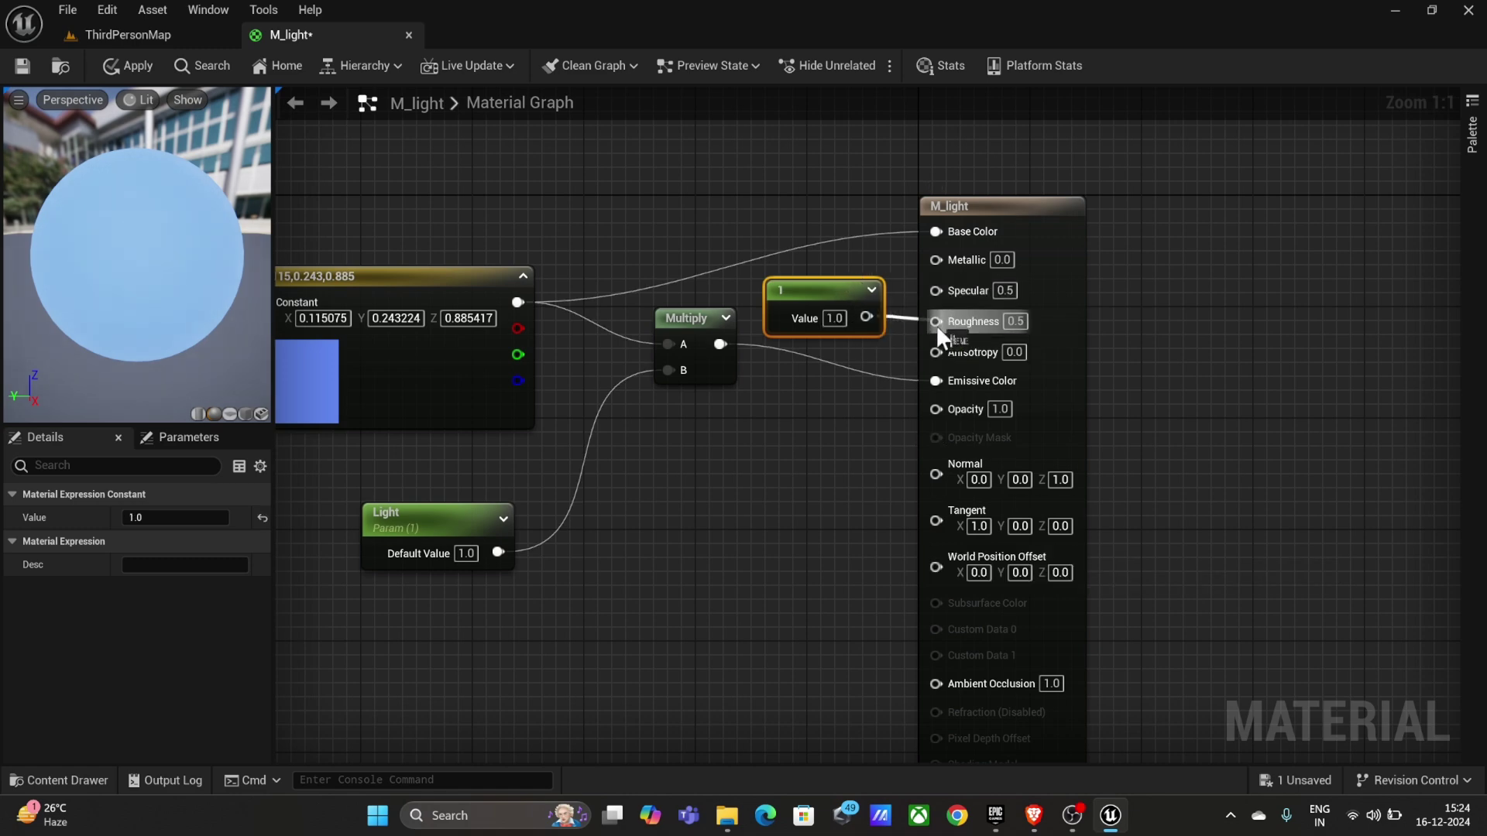
left_click_drag(934, 325, 935, 321)
Step: Darken the blue Constant3Vector colour
double_click(305, 399)
left_click_drag(552, 418, 553, 485)
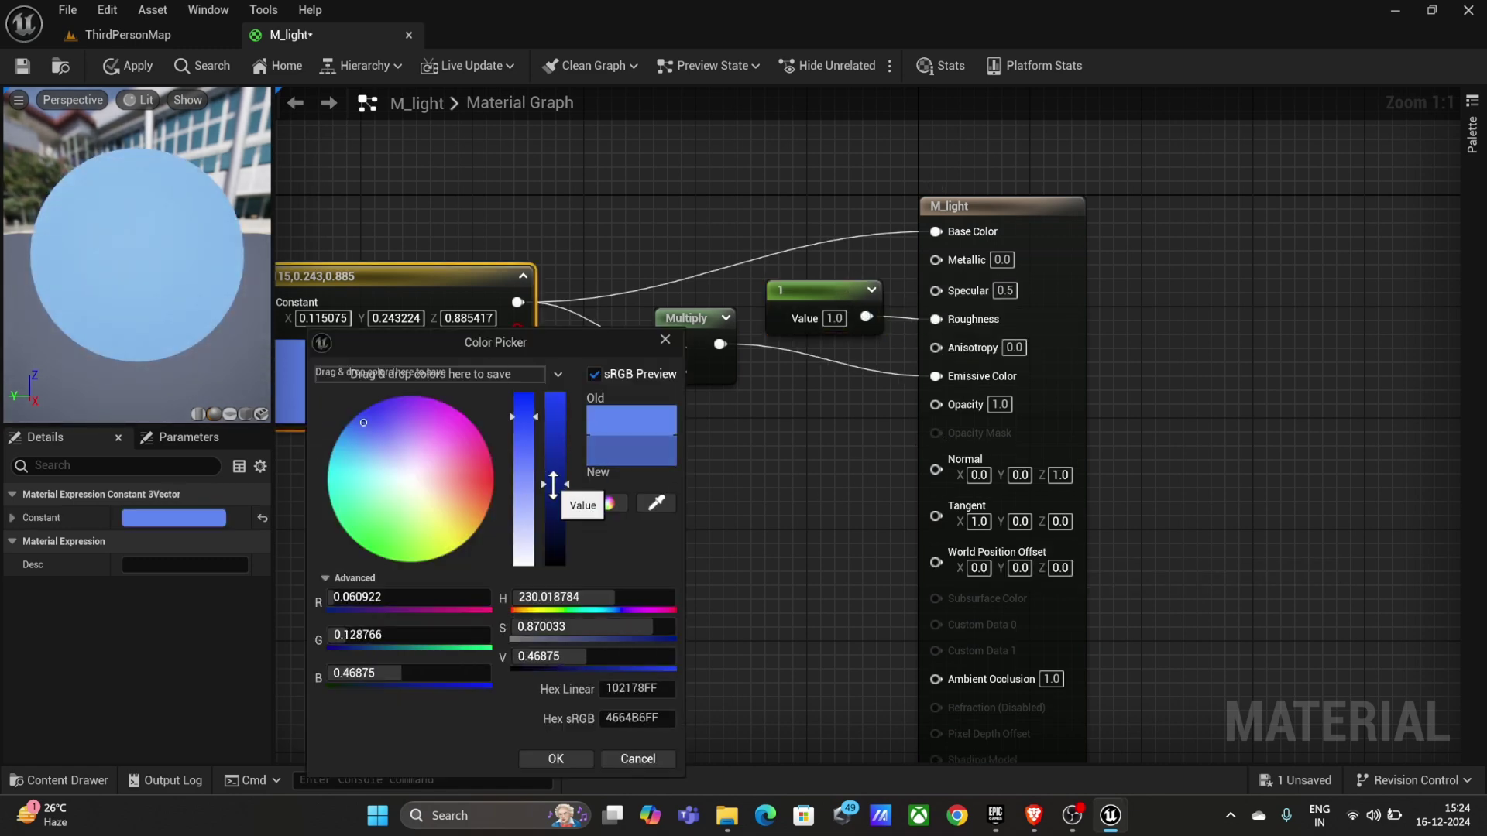
left_click(702, 633)
Step: Drive Opacity with a scalar parameter 'Opacity' defaulting to 1, and apply the changes
mouse_move(679, 564)
right_mouse_down()
mouse_move(798, 521)
mouse_move(777, 454)
right_mouse_up()
right_click(776, 455)
type("scala")
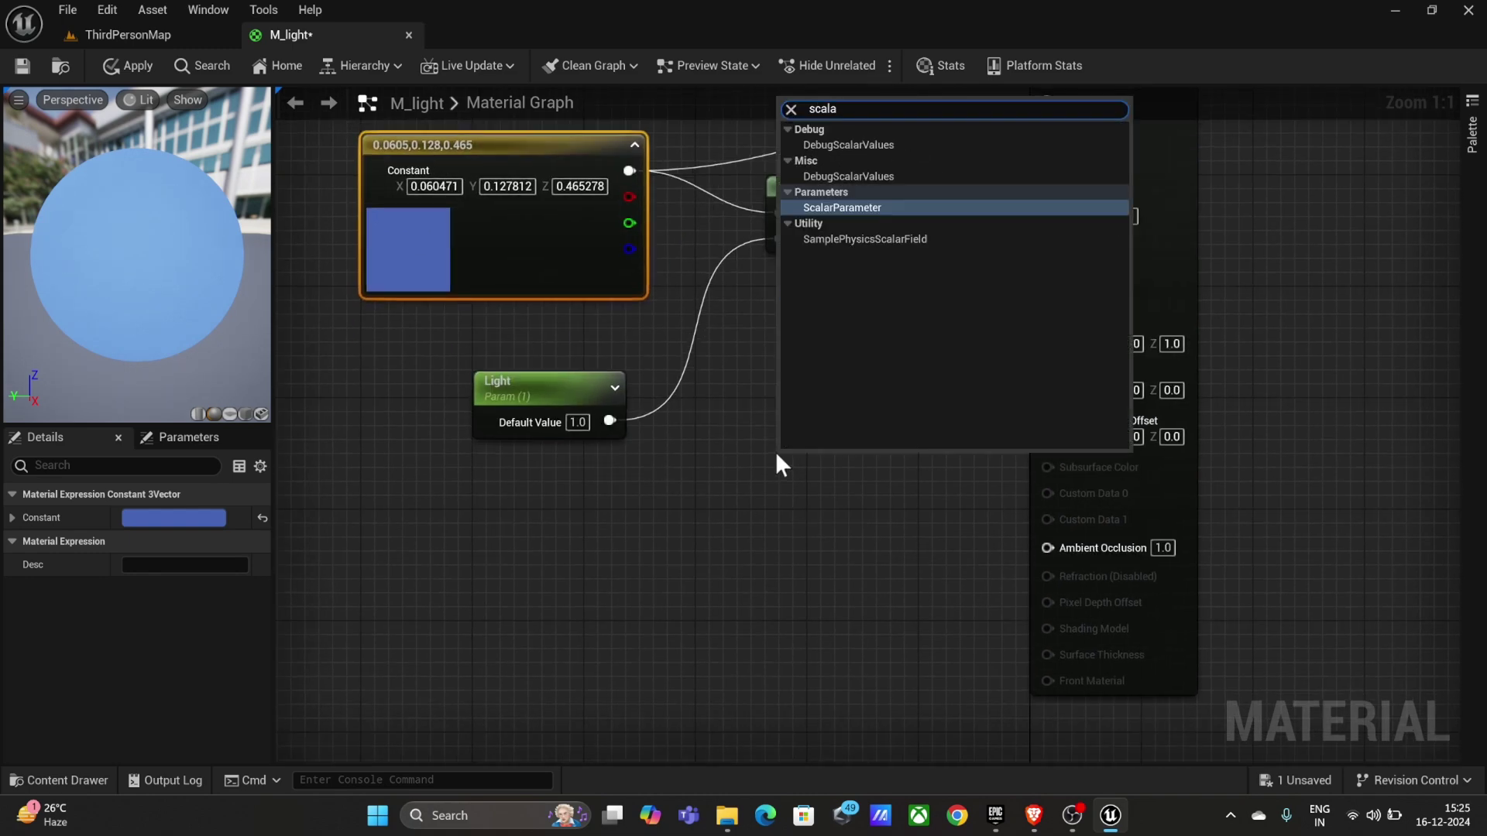
type("r par")
left_click(866, 145)
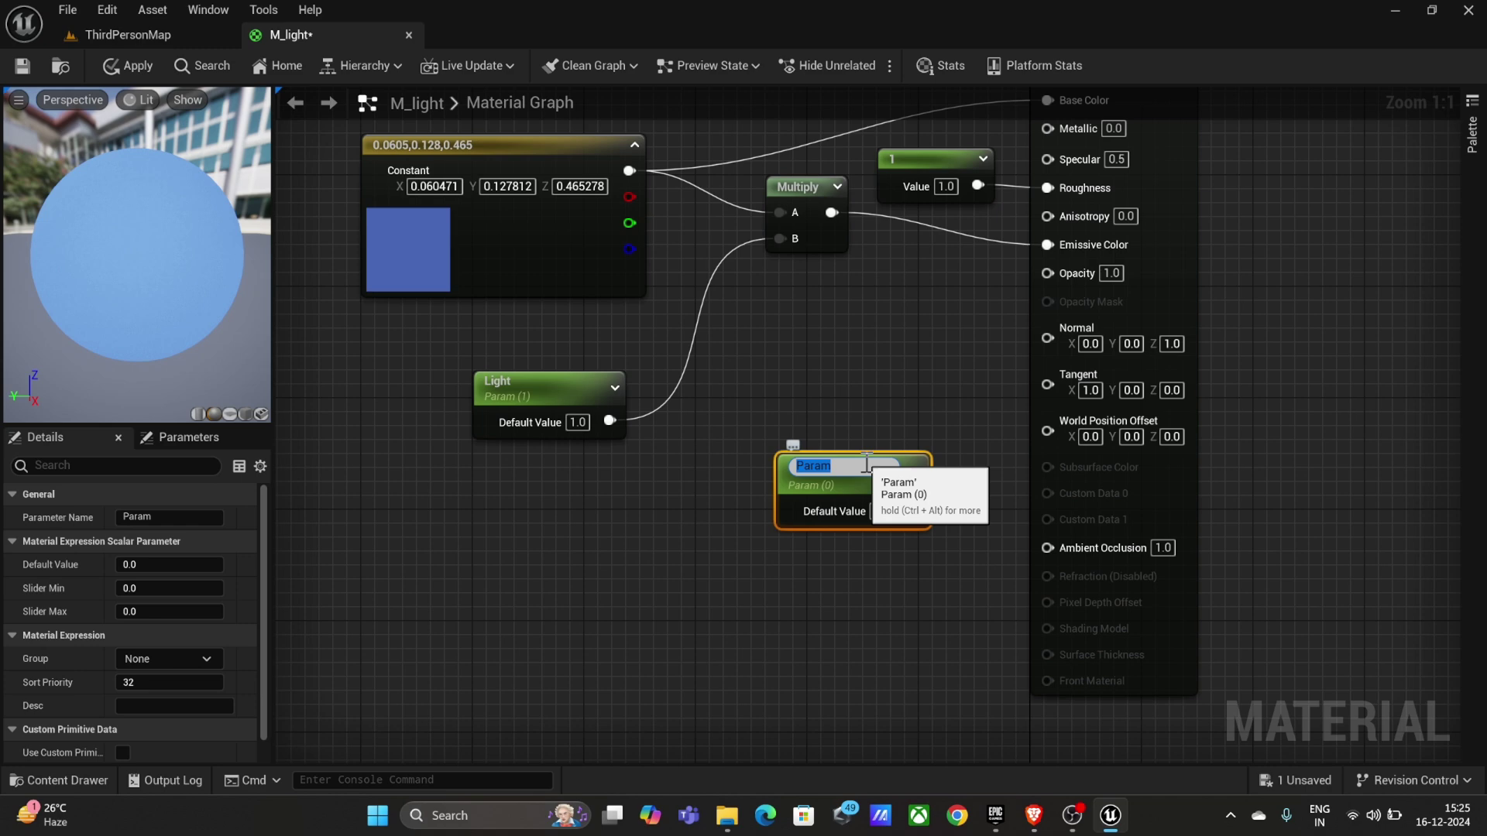
type("Opacity")
left_click(882, 517)
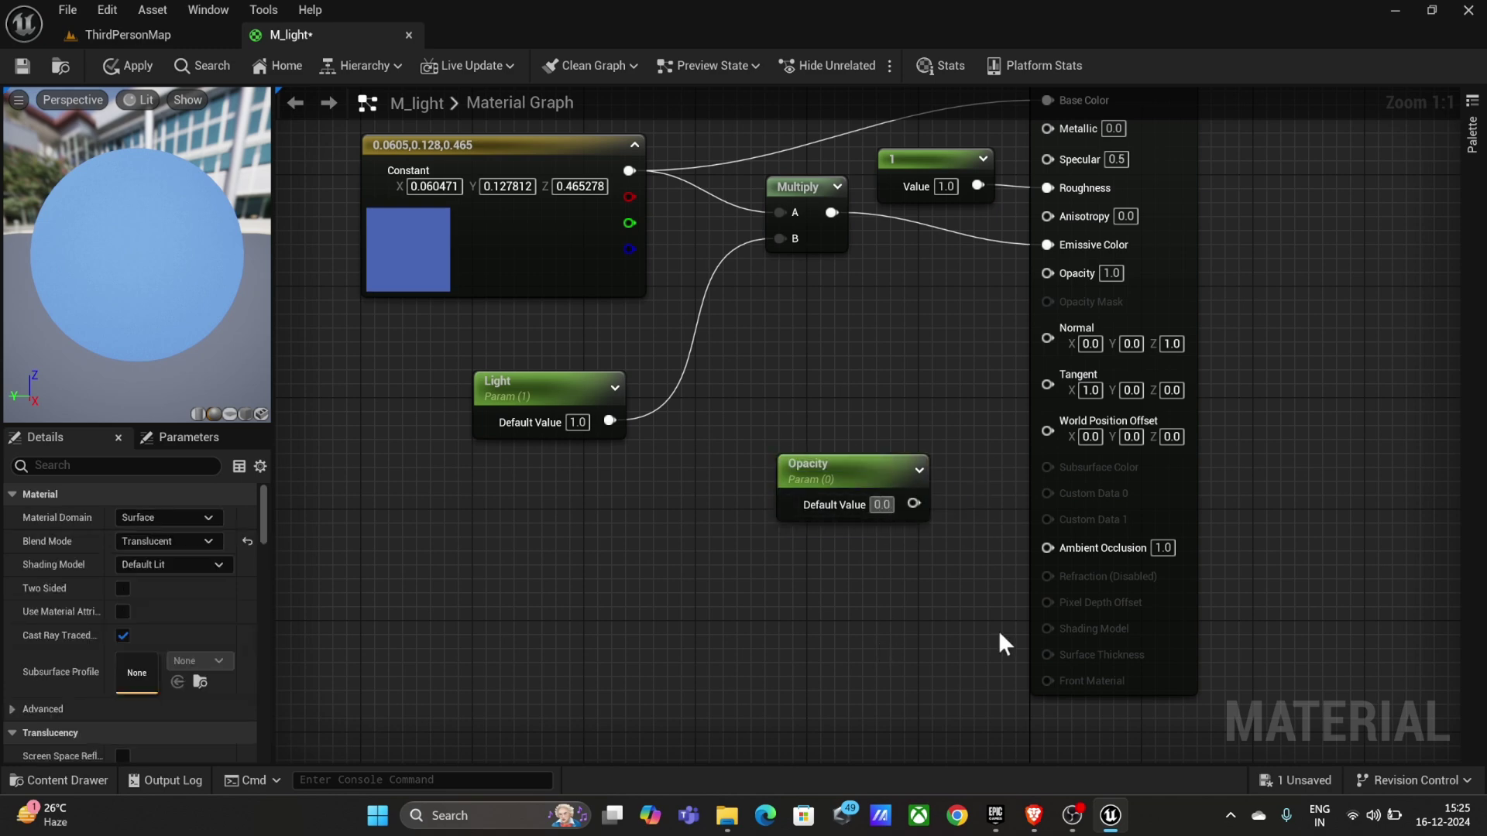
type("1")
key("Return")
mouse_move(914, 503)
left_mouse_down()
mouse_move(1012, 289)
mouse_move(1047, 274)
left_mouse_up()
left_click(114, 70)
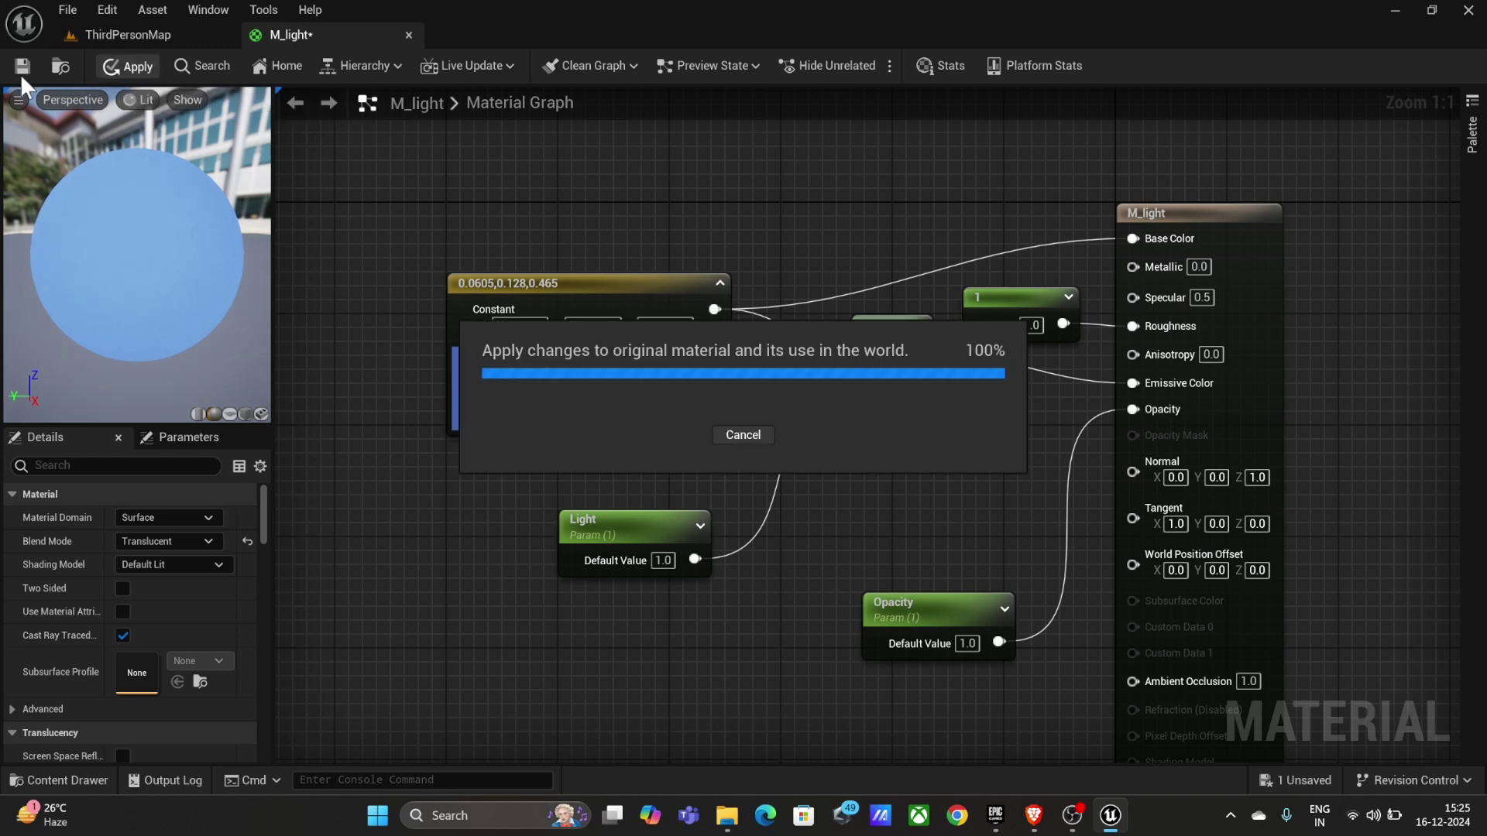
Step: Save M_light and create a 'Blueprints' folder in Content
left_click(21, 67)
left_click(127, 36)
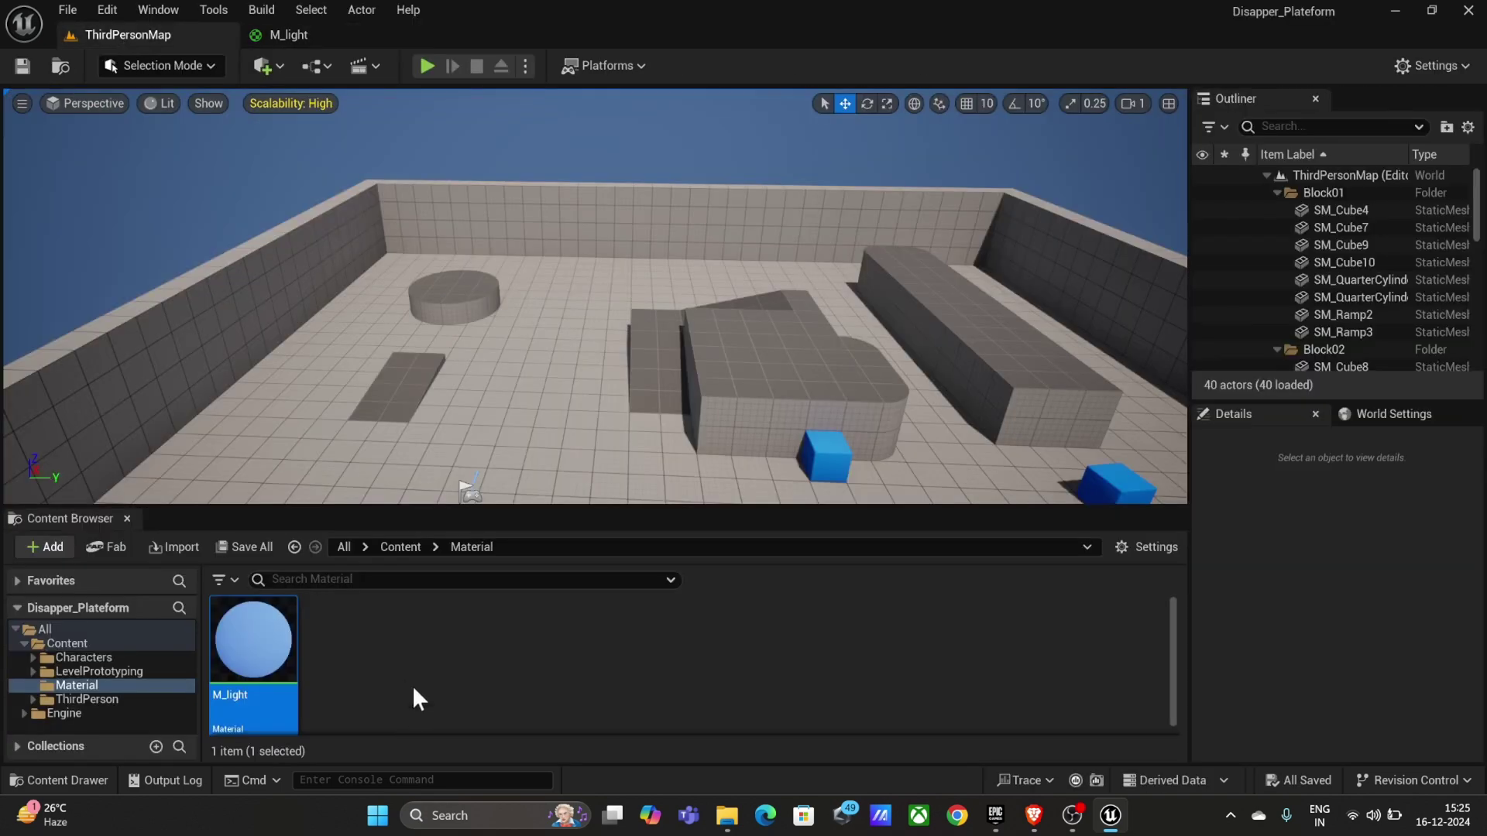
left_click(399, 547)
right_click(651, 671)
left_click(720, 197)
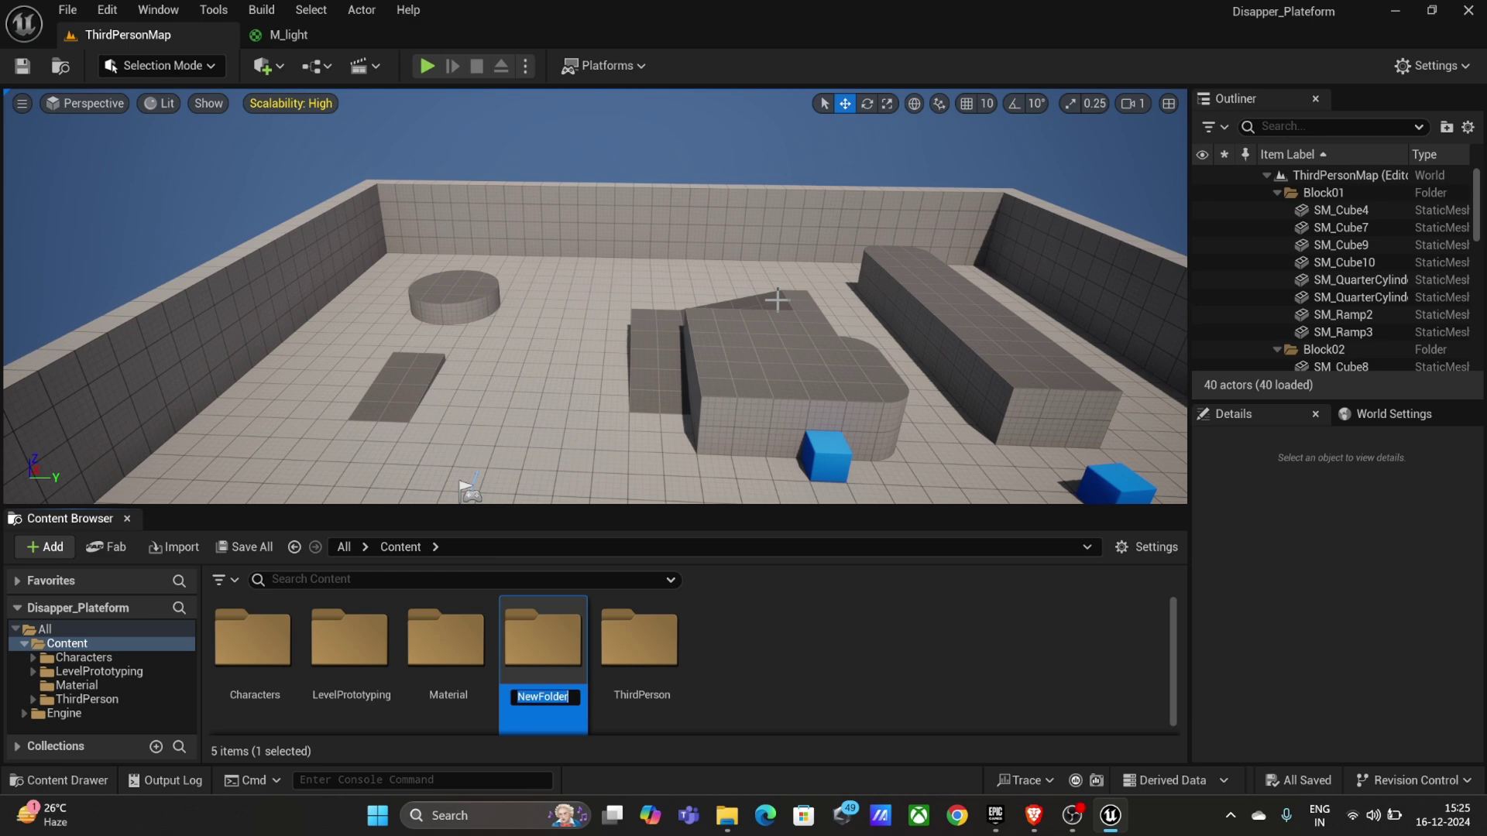
type("Blueprints")
key("Return")
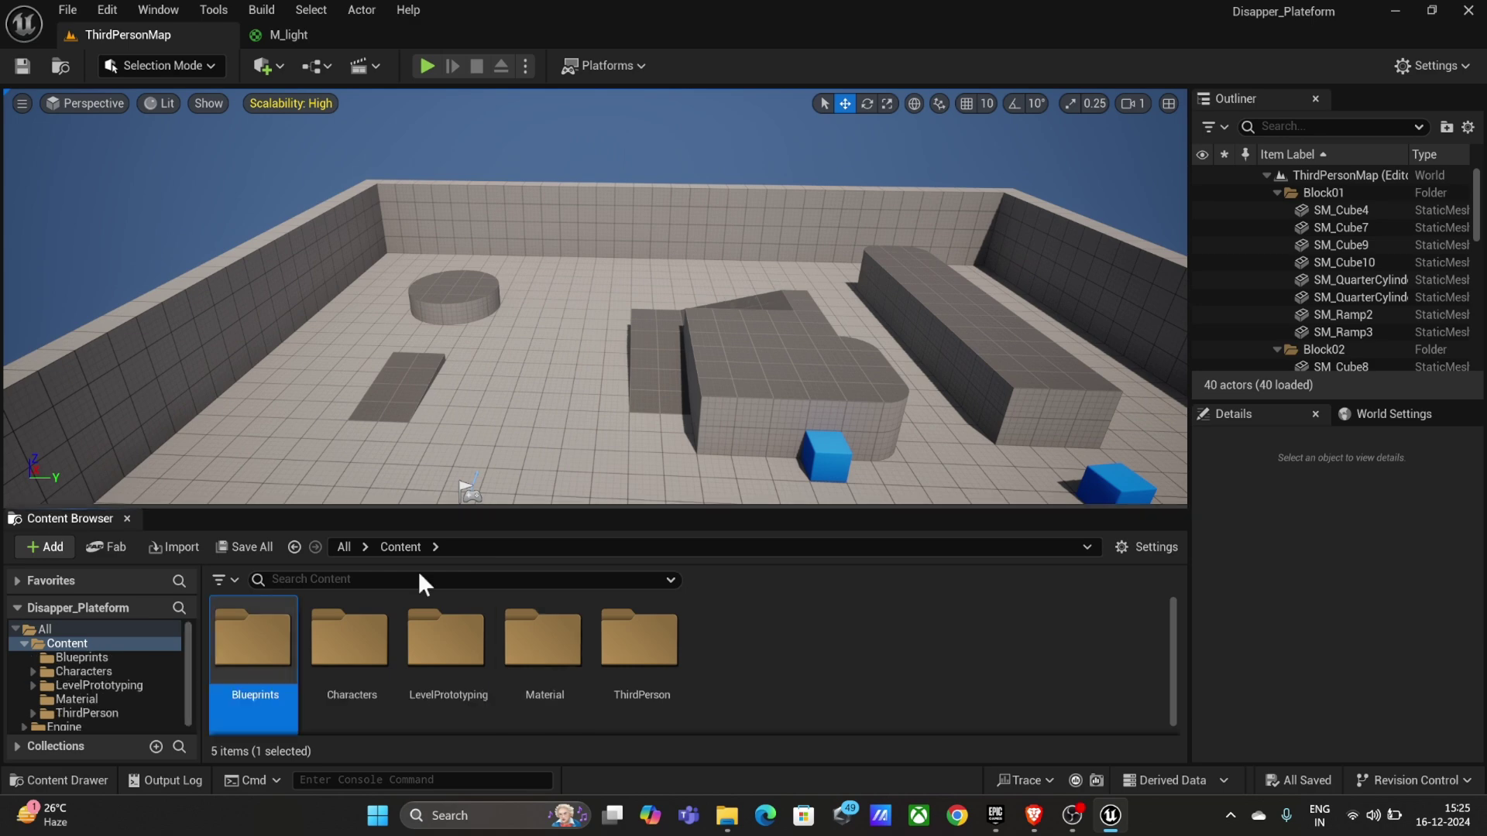
Step: Create a new Blueprint Class named BP_Plateform in the Blueprints folder
double_click(254, 645)
right_click(400, 650)
left_click(547, 243)
left_click(546, 276)
type("BP_Plateform")
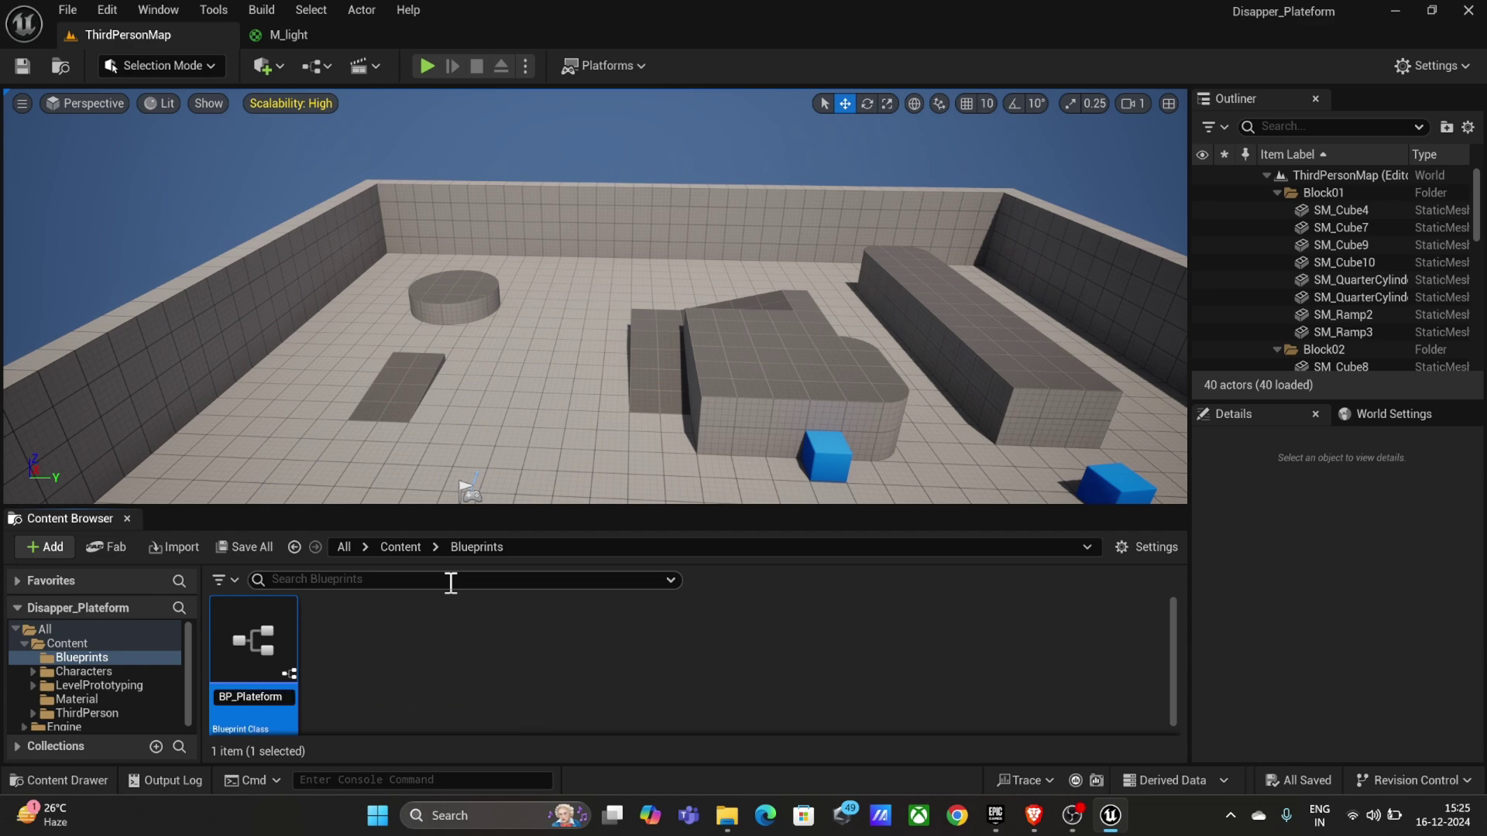
Step: Add a Cube and a Box Collision component to BP_Plateform
double_click(251, 639)
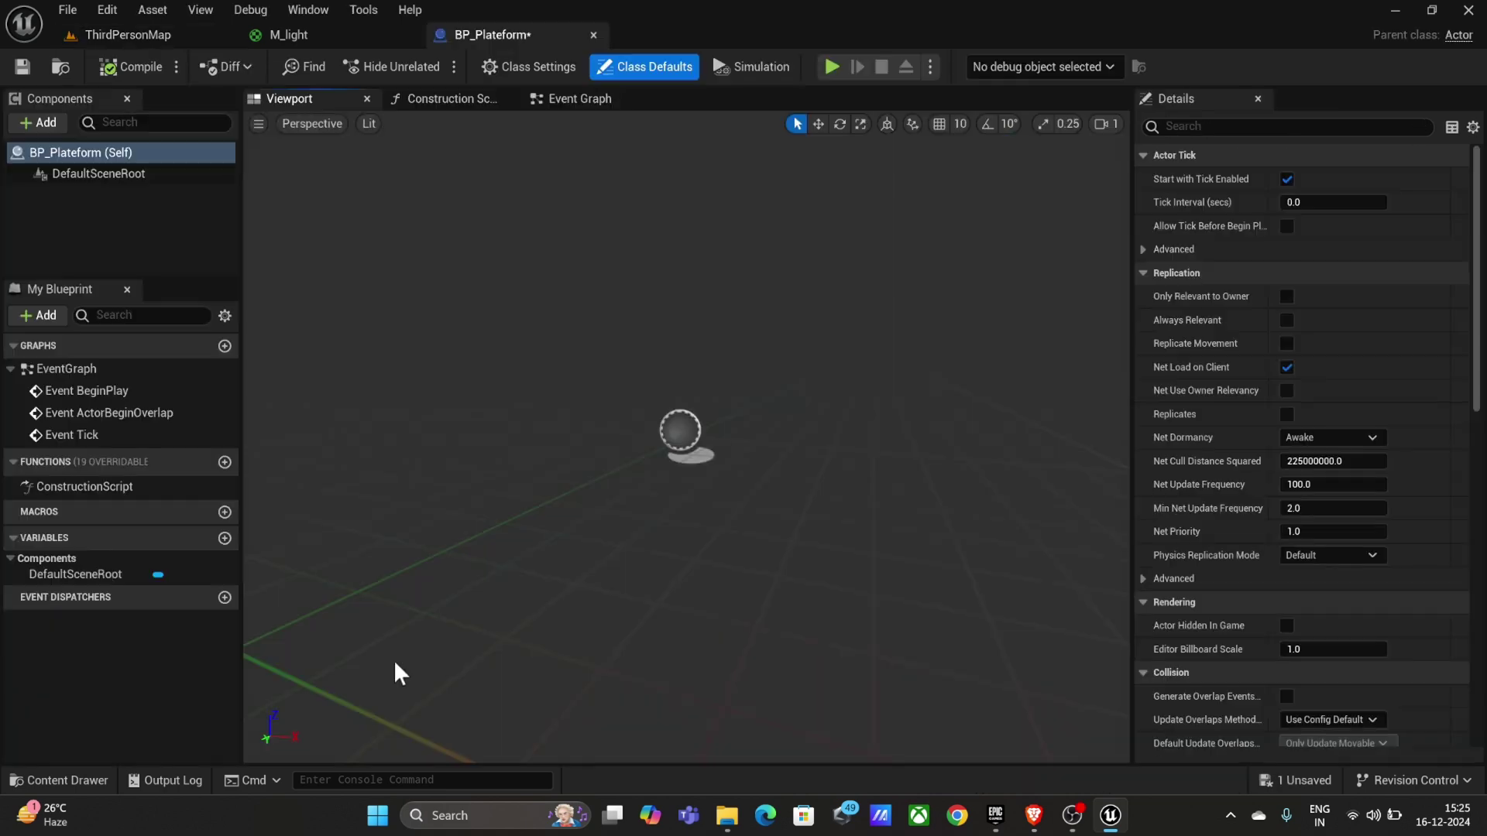
left_click(38, 121)
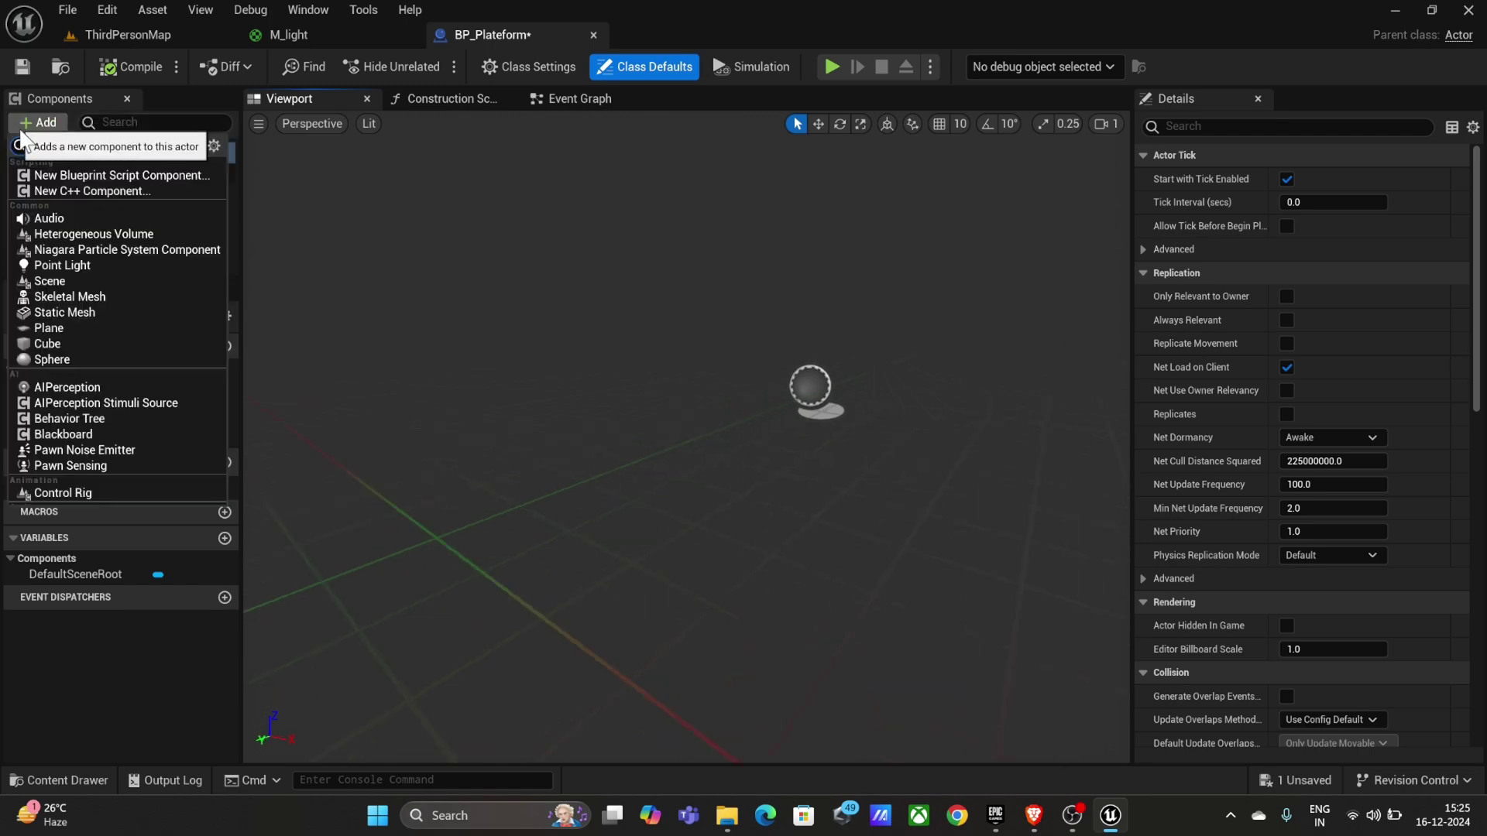
type("Cube")
left_click(138, 201)
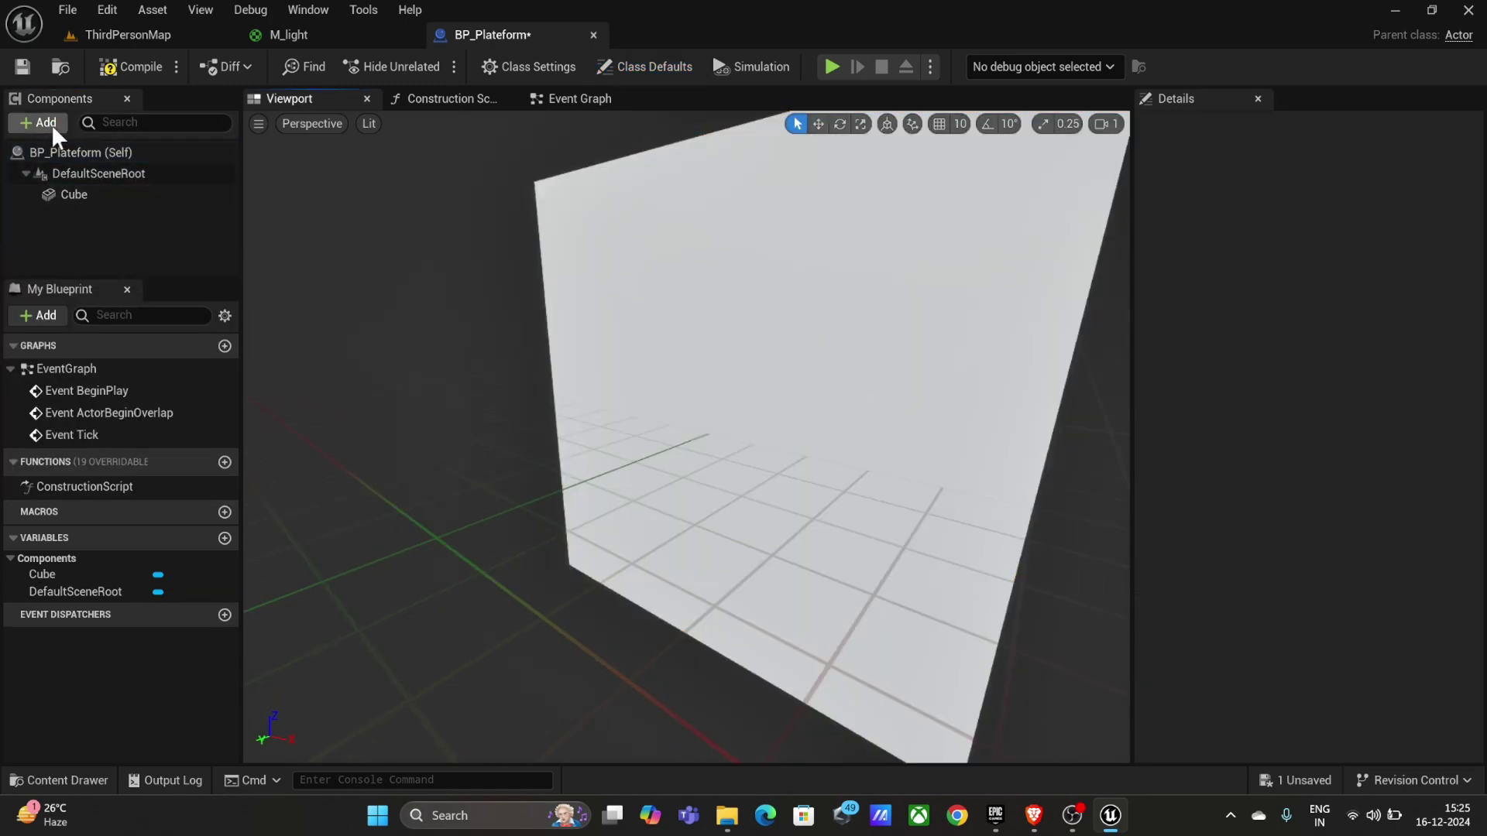
left_click(49, 123)
type("box")
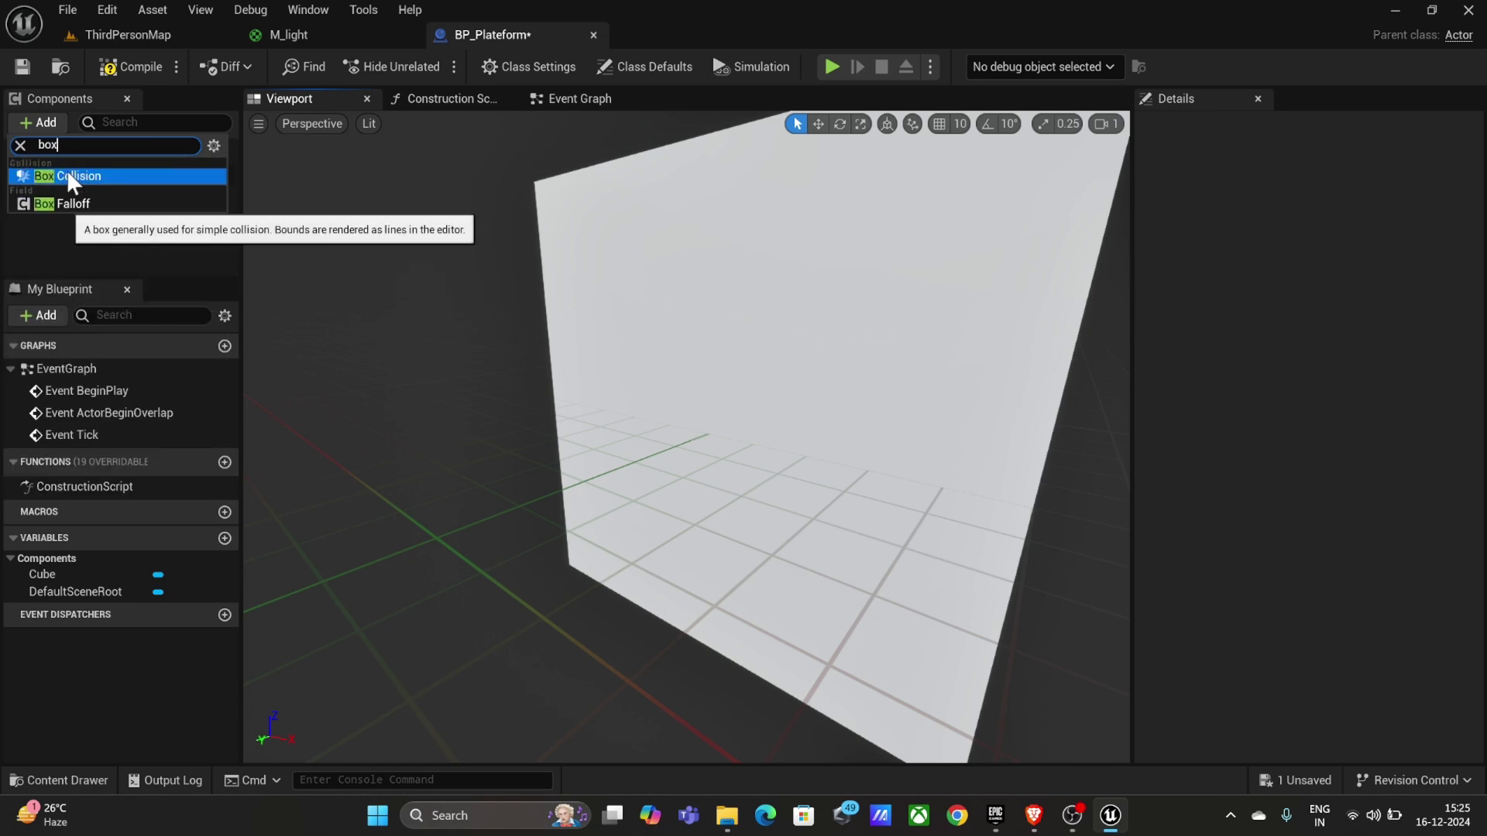
left_click(66, 169)
Step: Flatten the Cube into a wide thin slab and stretch the Box collision around it
right_click_drag(686, 442, 698, 466)
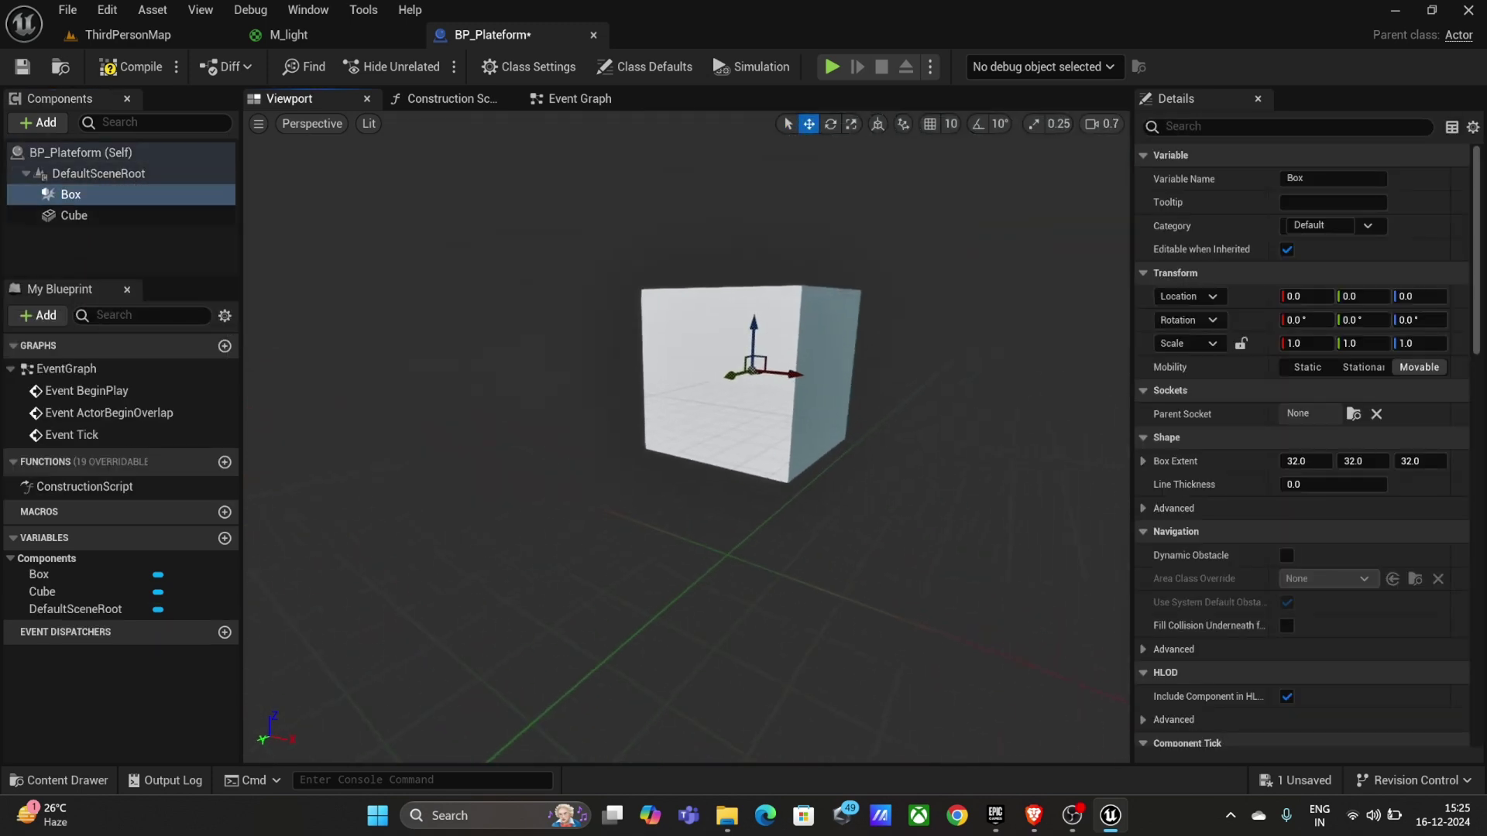
left_click(652, 384)
type("0.75")
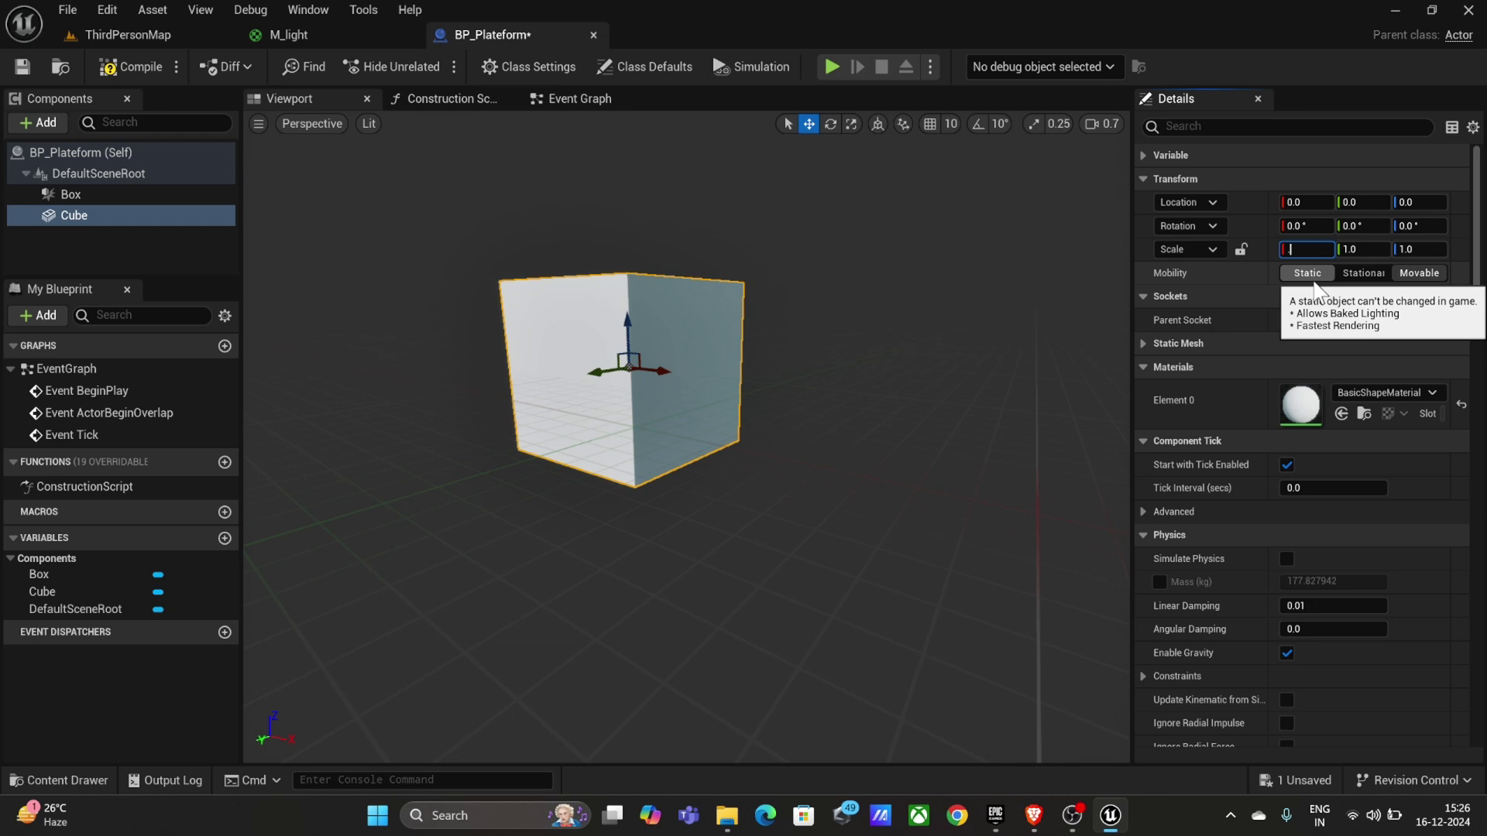
key("Tab")
type("0.75")
key("Tab")
type("1.5")
left_click(851, 123)
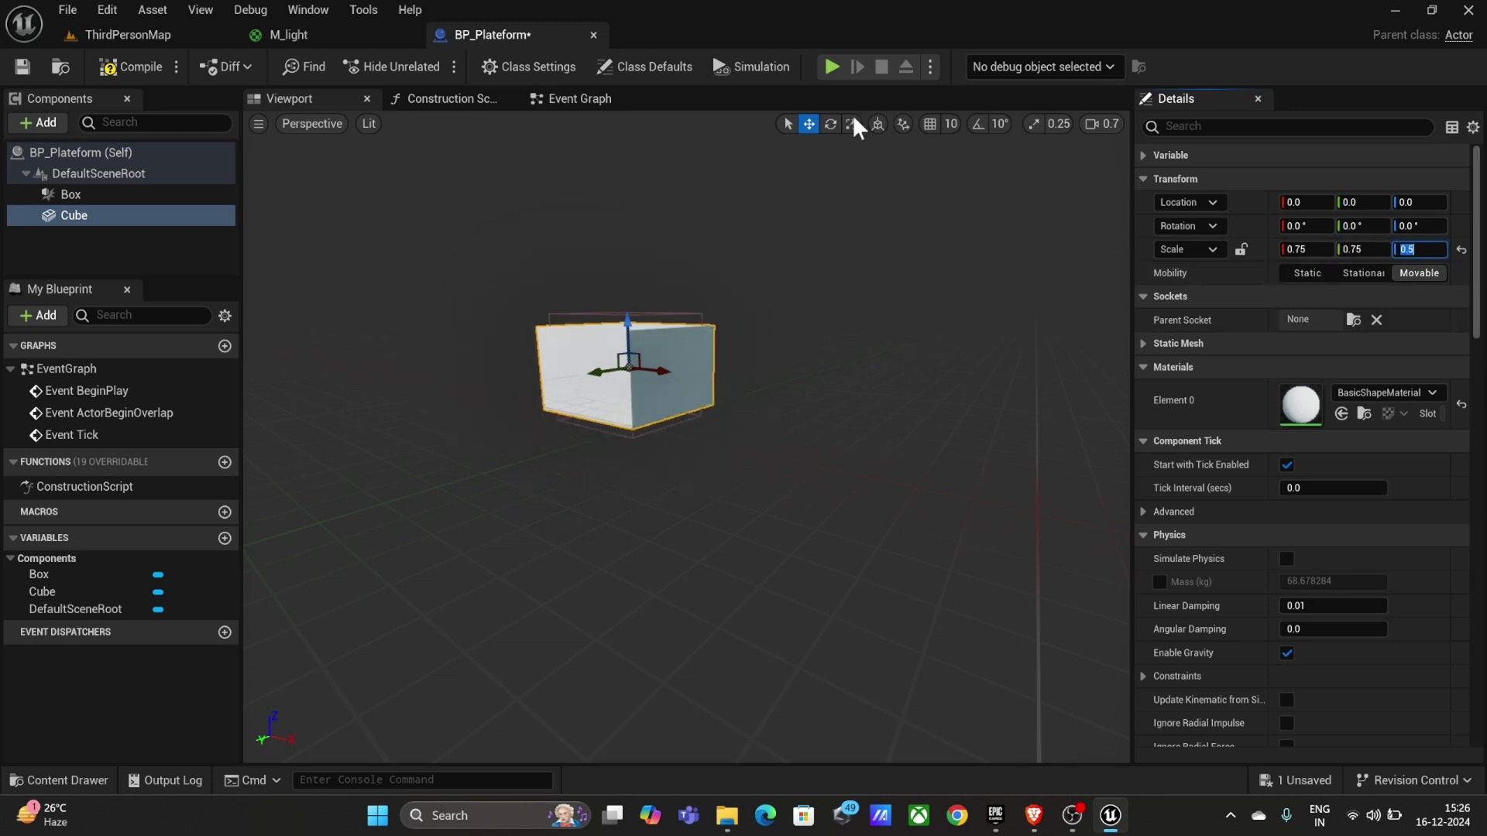
mouse_move(629, 333)
left_mouse_down()
mouse_move(627, 348)
mouse_move(721, 384)
left_mouse_up()
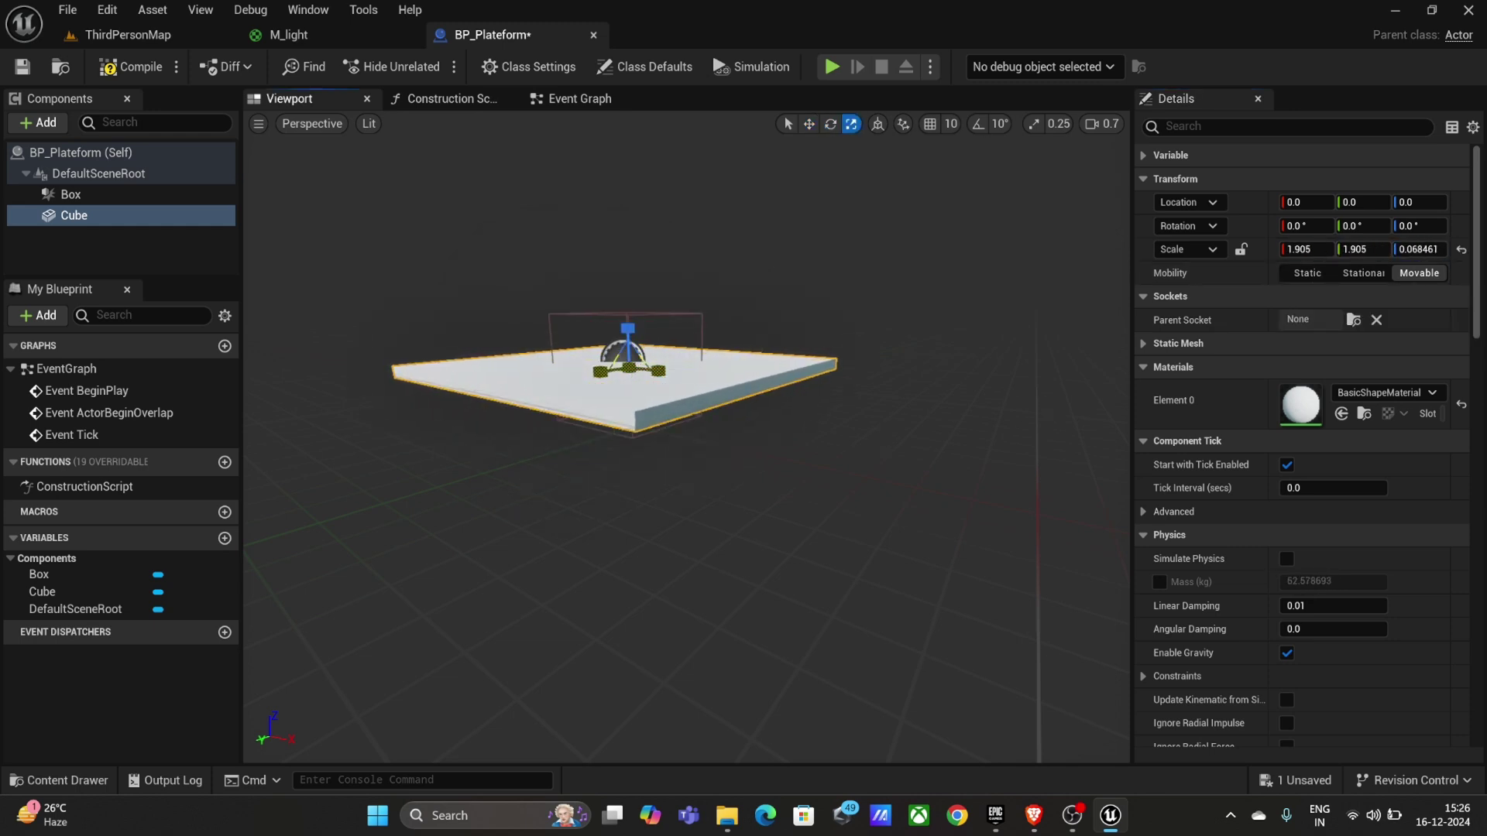
right_click_drag(697, 465, 697, 349)
left_click(70, 194)
mouse_move(647, 428)
left_mouse_down()
mouse_move(697, 488)
mouse_move(722, 492)
left_mouse_up()
right_click_drag(722, 490, 722, 441)
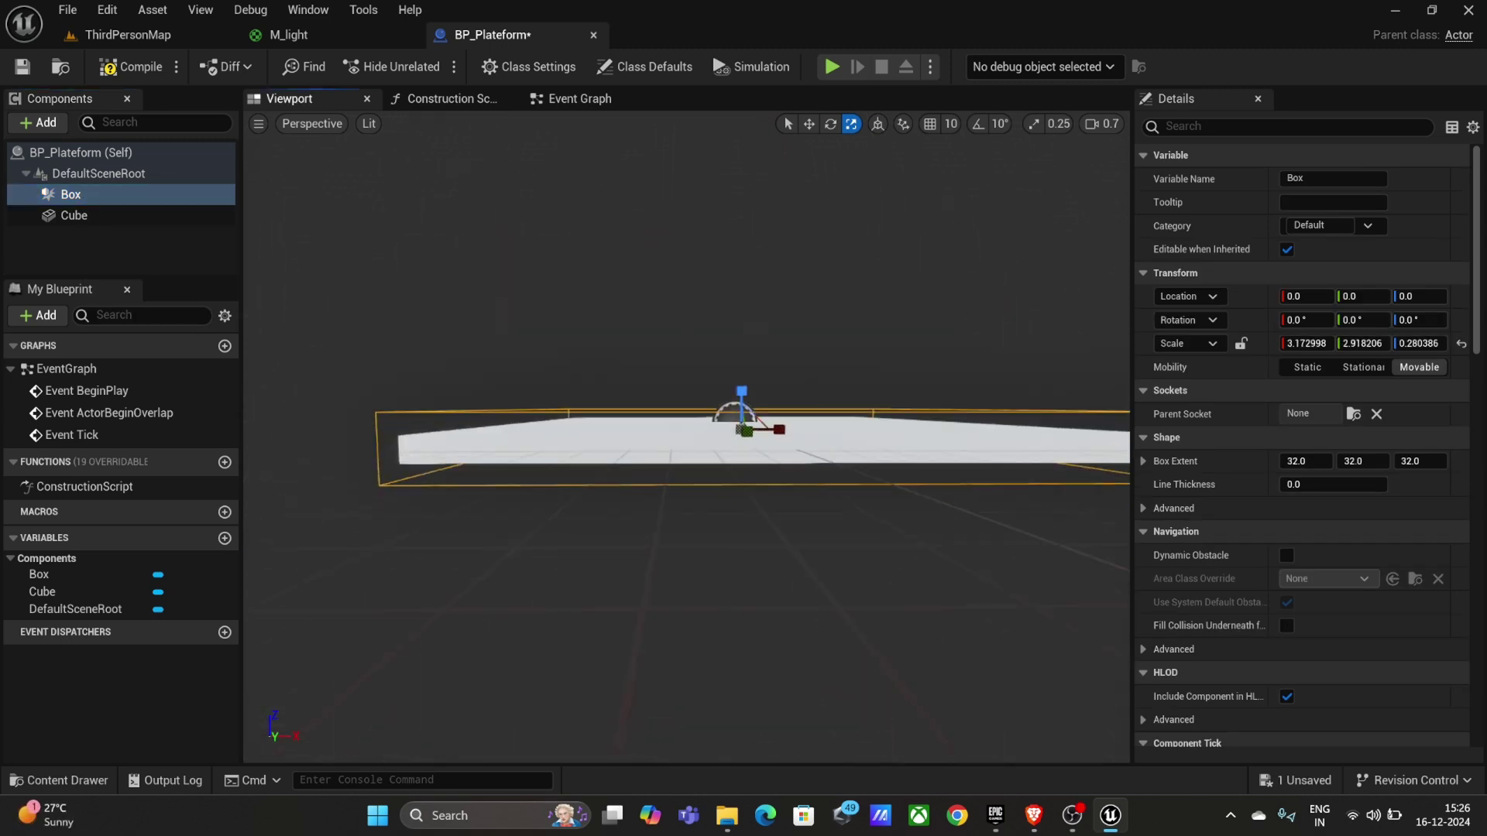
Step: Assign the M_light material to the Cube
left_click(73, 215)
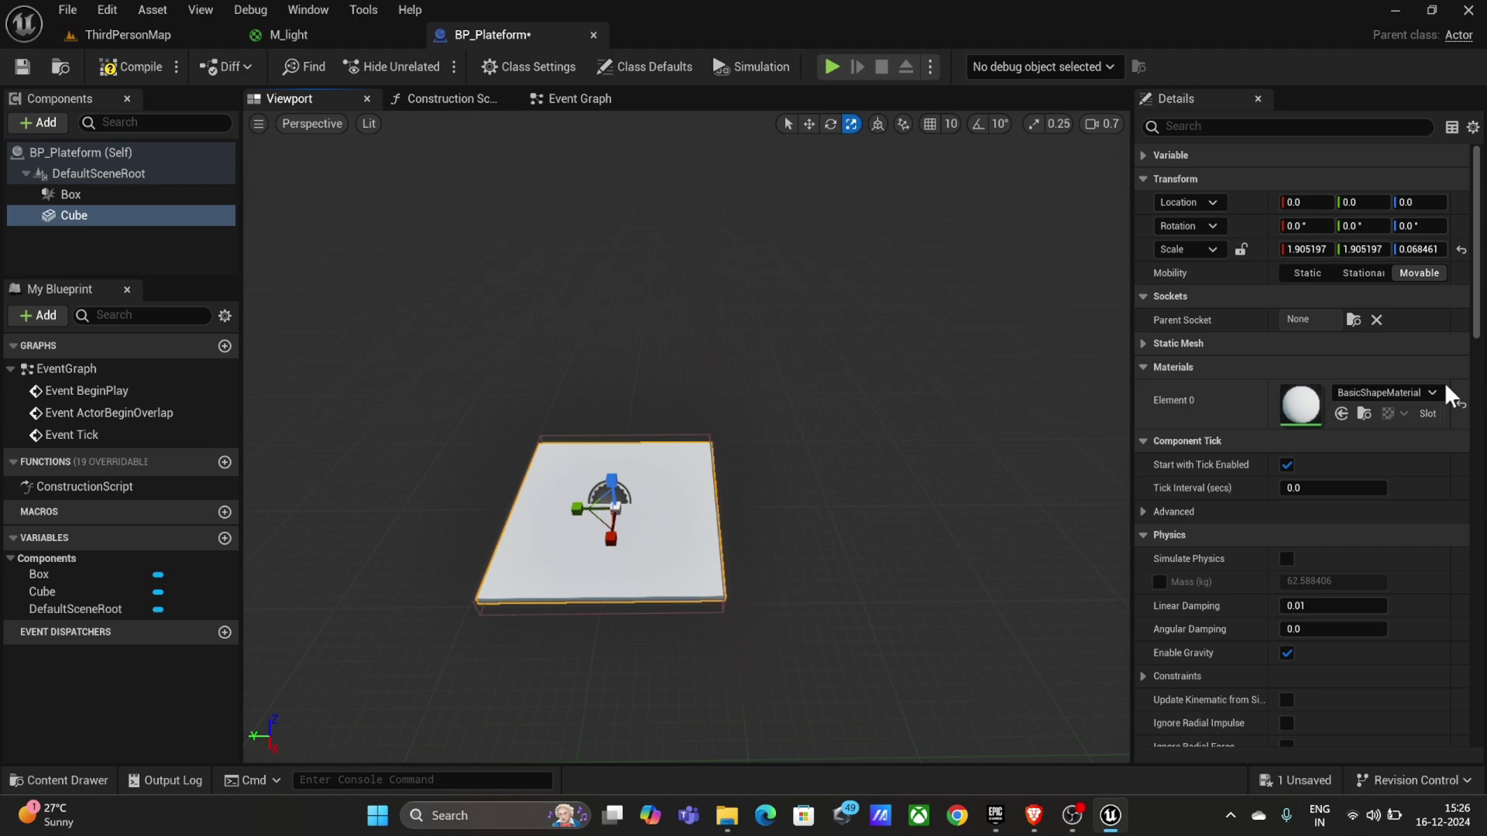
left_click(1386, 391)
type("ht")
left_click(1197, 697)
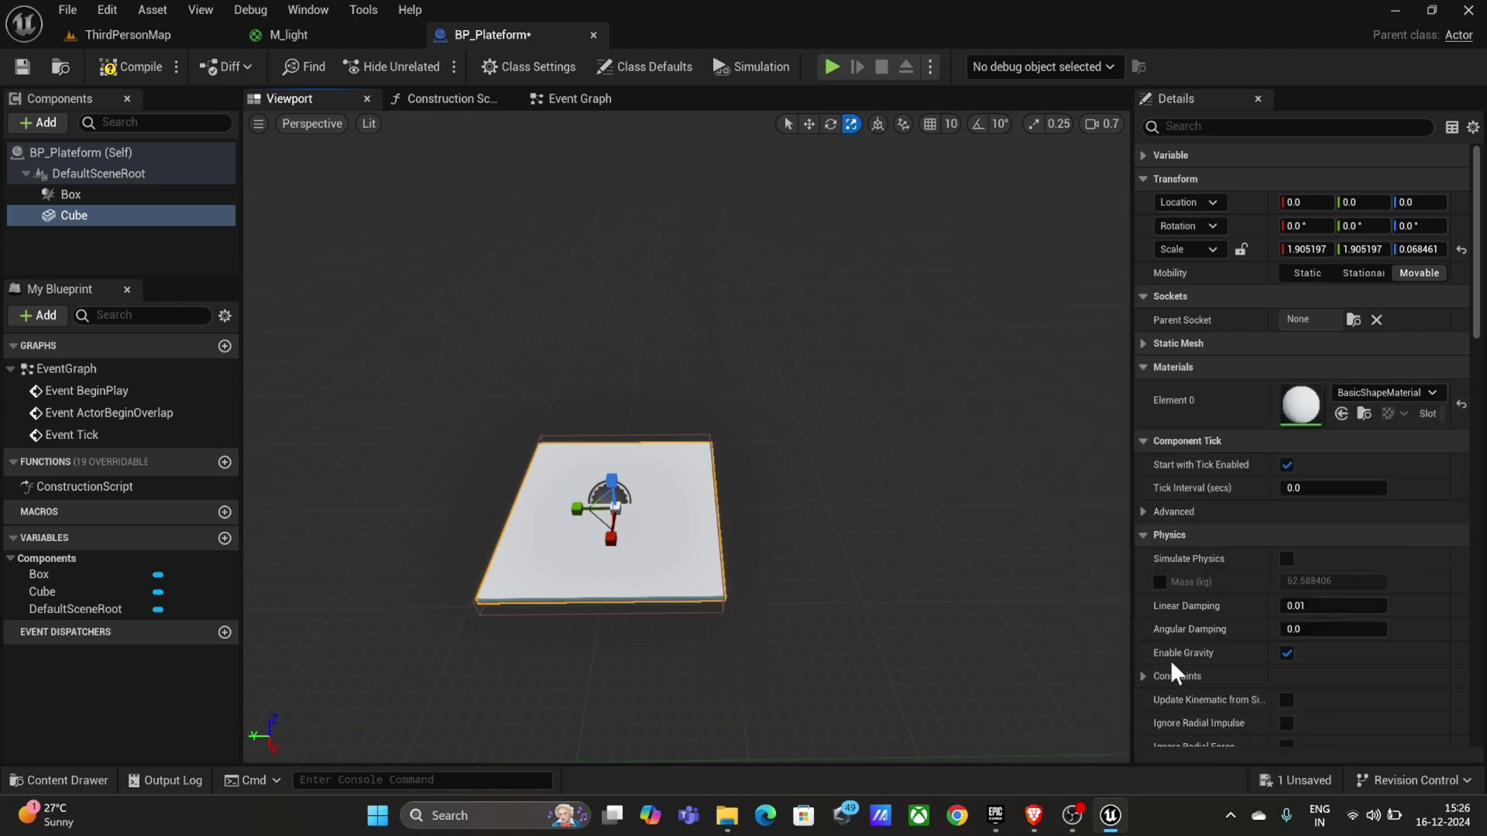
Step: Compile the Blueprint and delete the ActorBeginOverlap and Tick event nodes
left_click(134, 66)
left_click(578, 97)
left_click_drag(433, 346, 711, 684)
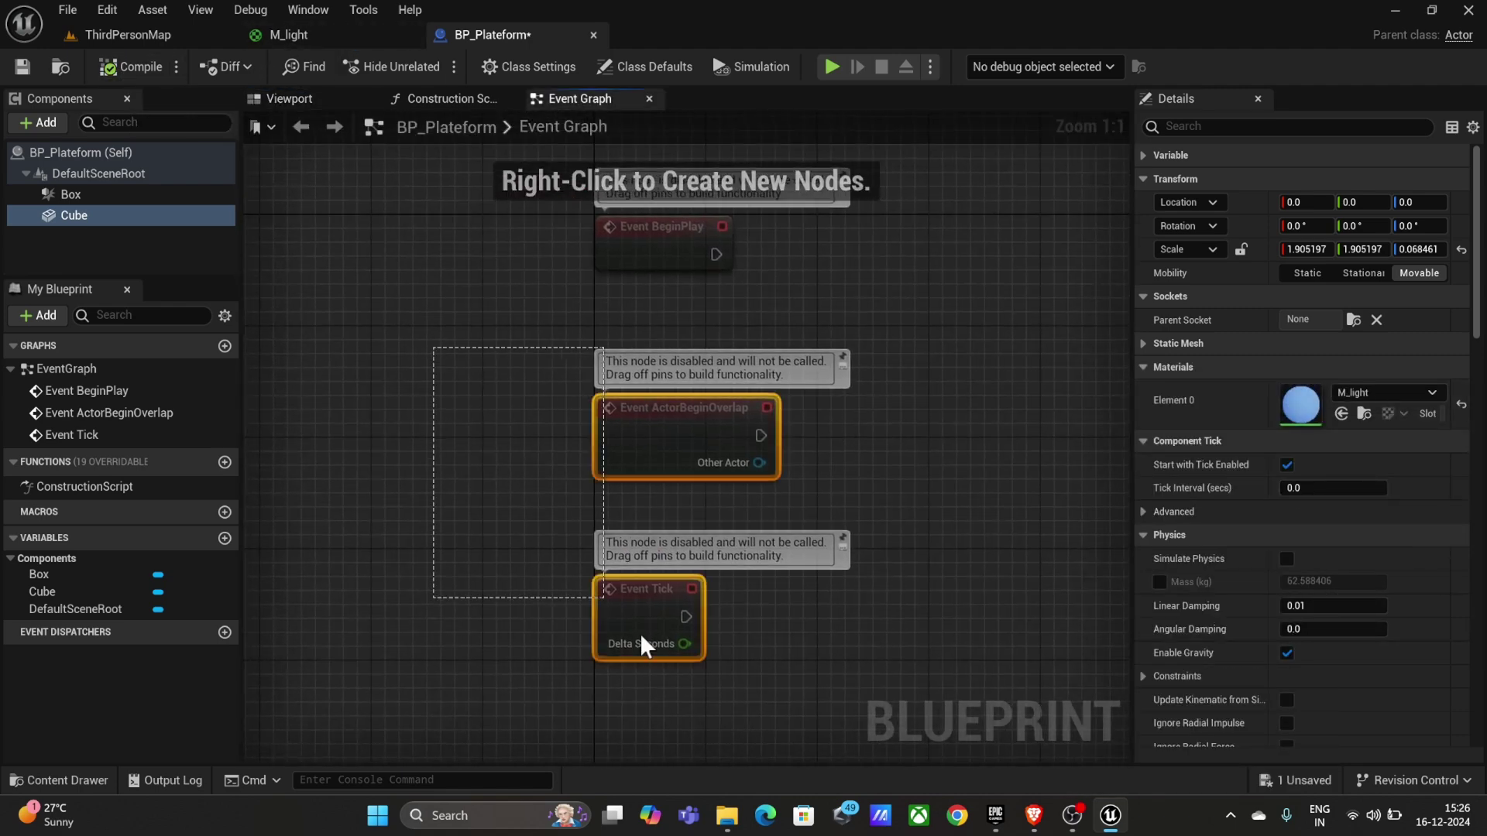
key("Delete")
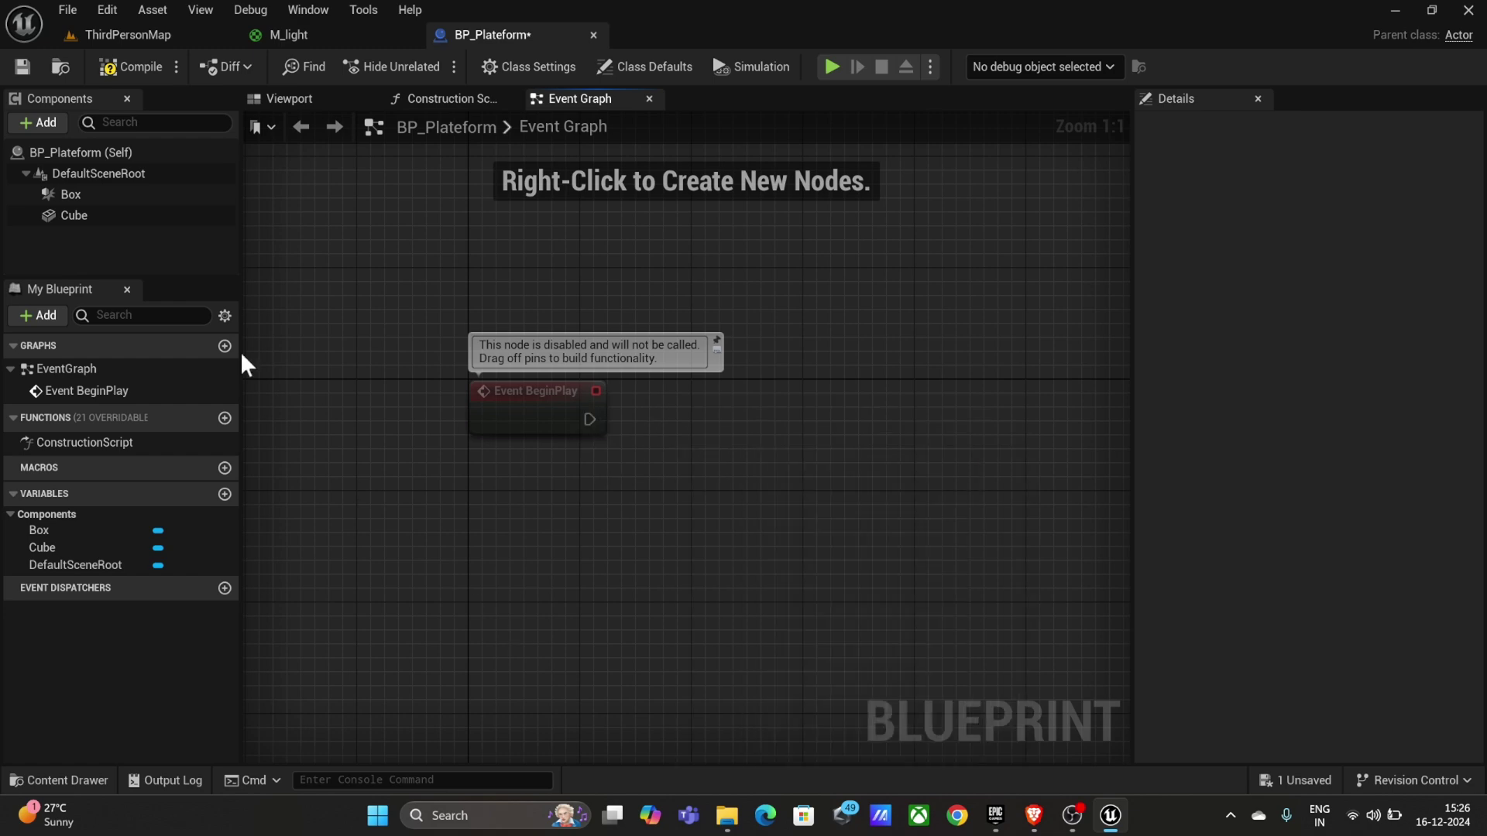
Step: Add a Cube Create Dynamic Material Instance node on BeginPlay, with source material M_light
left_click_drag(42, 547, 501, 470)
left_click_drag(670, 439, 696, 417)
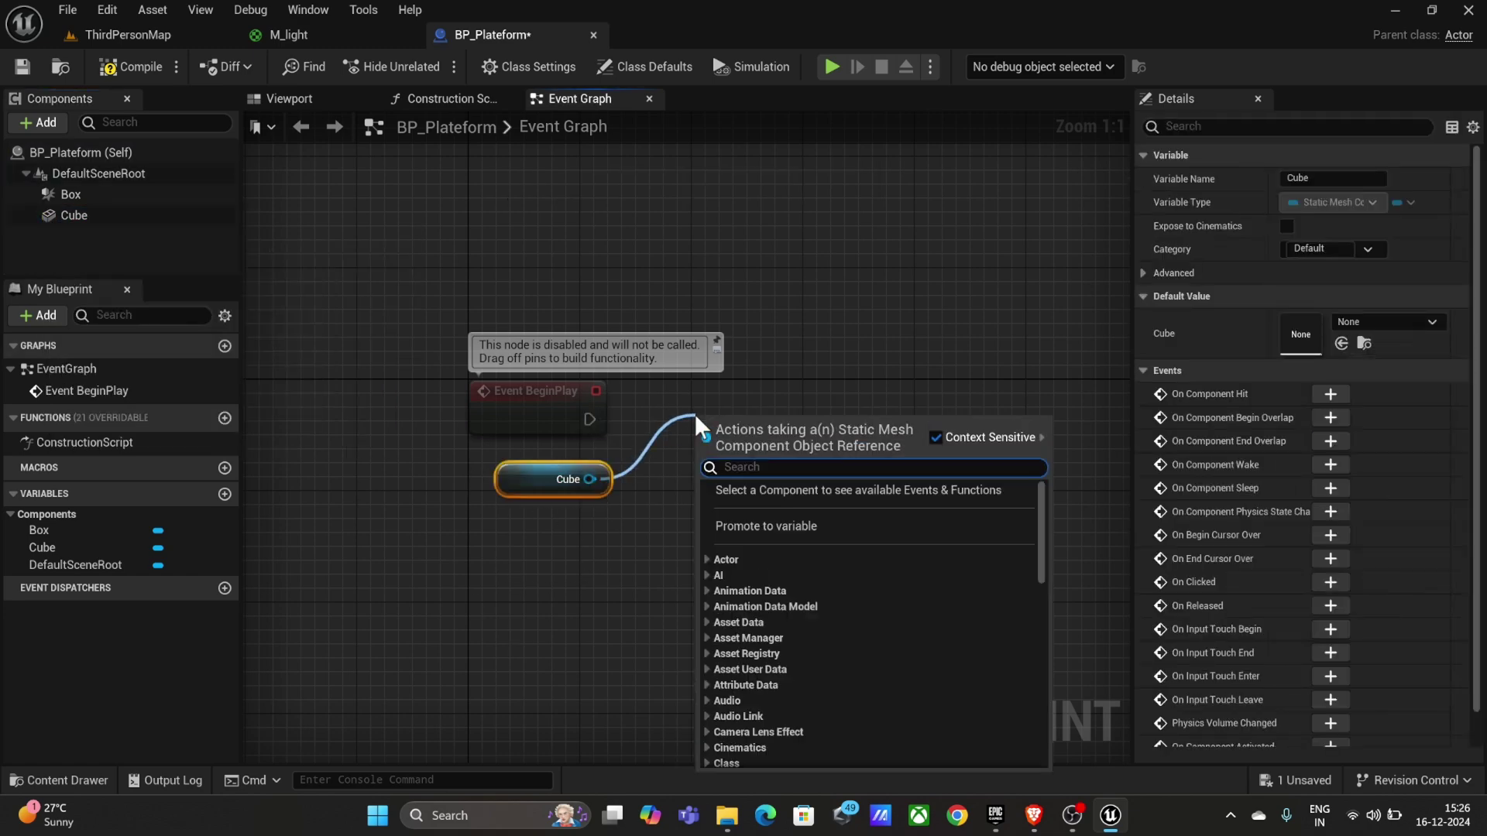
type("create dyna")
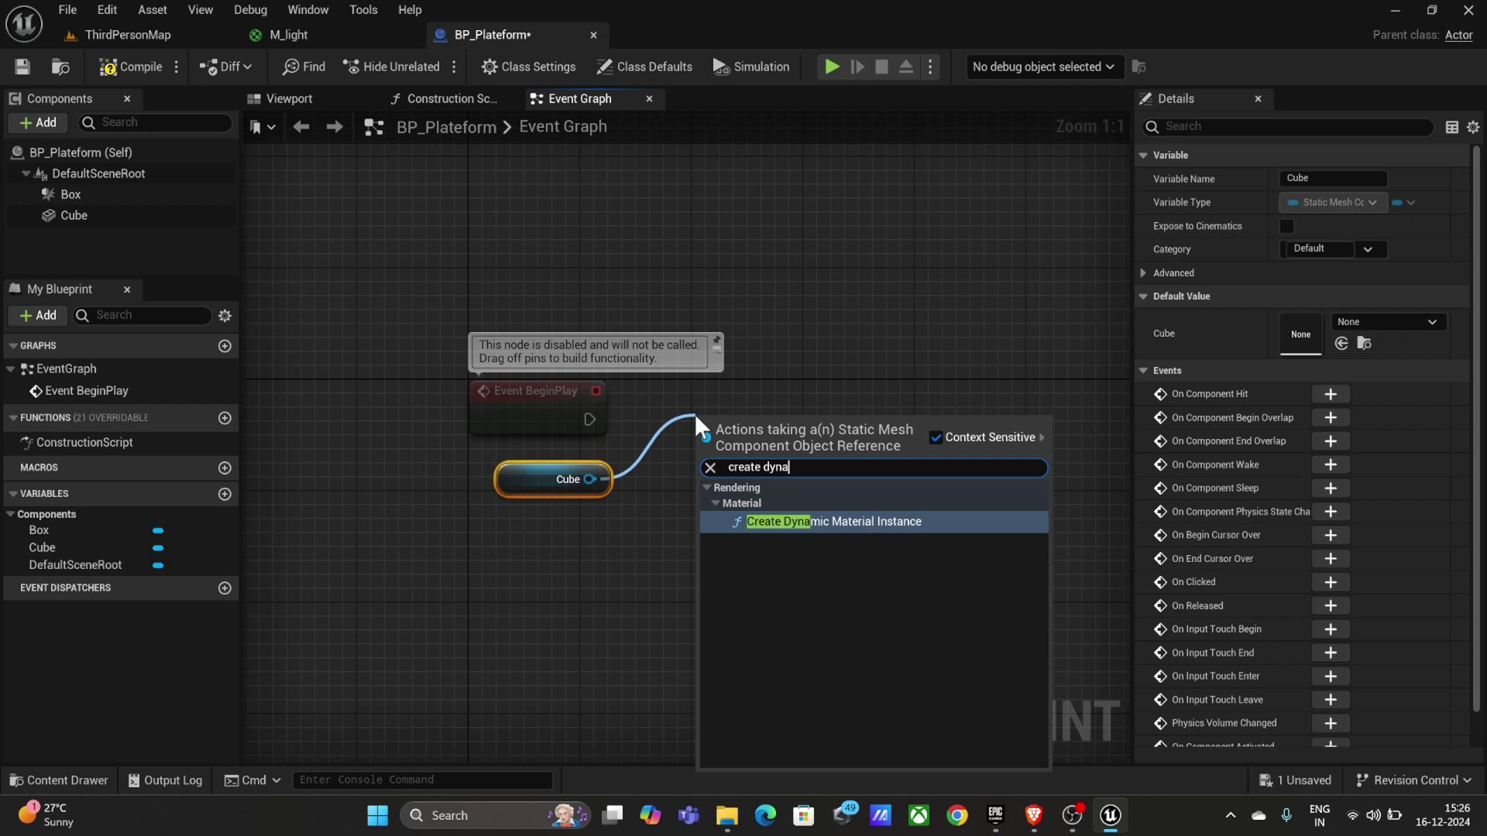
type("mic")
left_click(829, 527)
left_click_drag(843, 430, 815, 387)
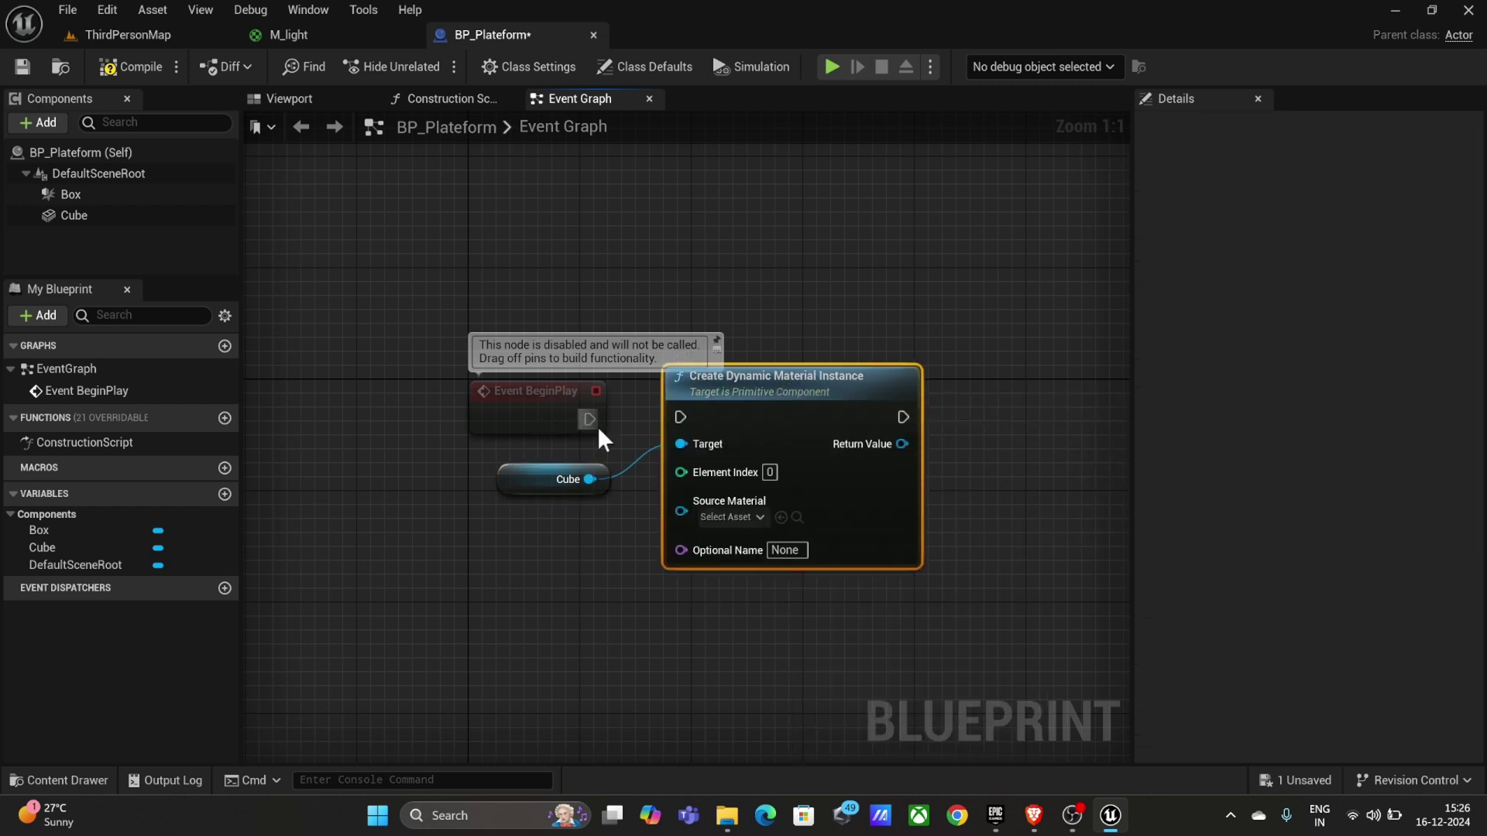
left_click_drag(589, 420, 680, 418)
left_click(730, 518)
type("li")
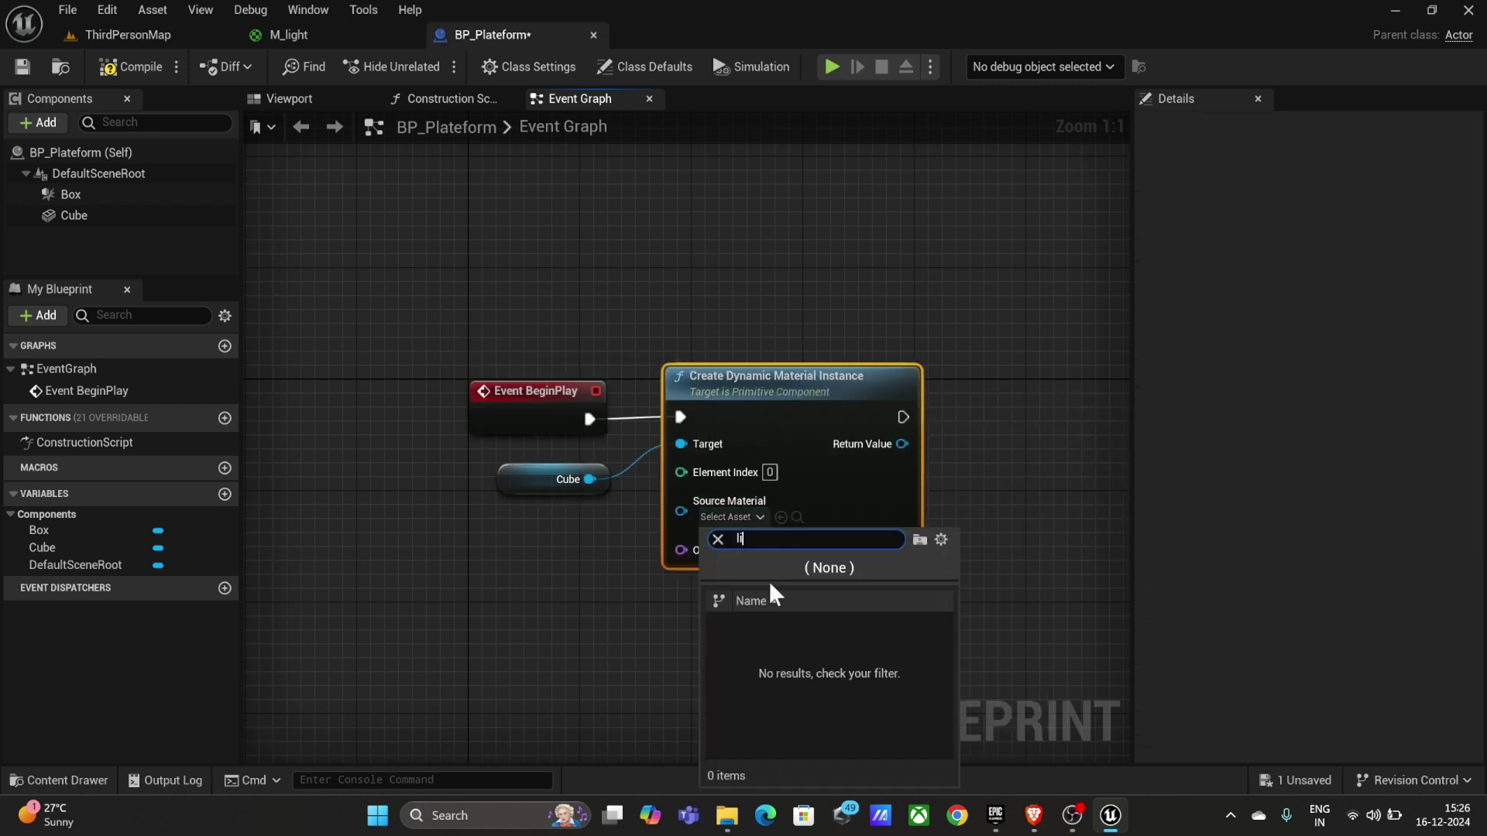
type("ght")
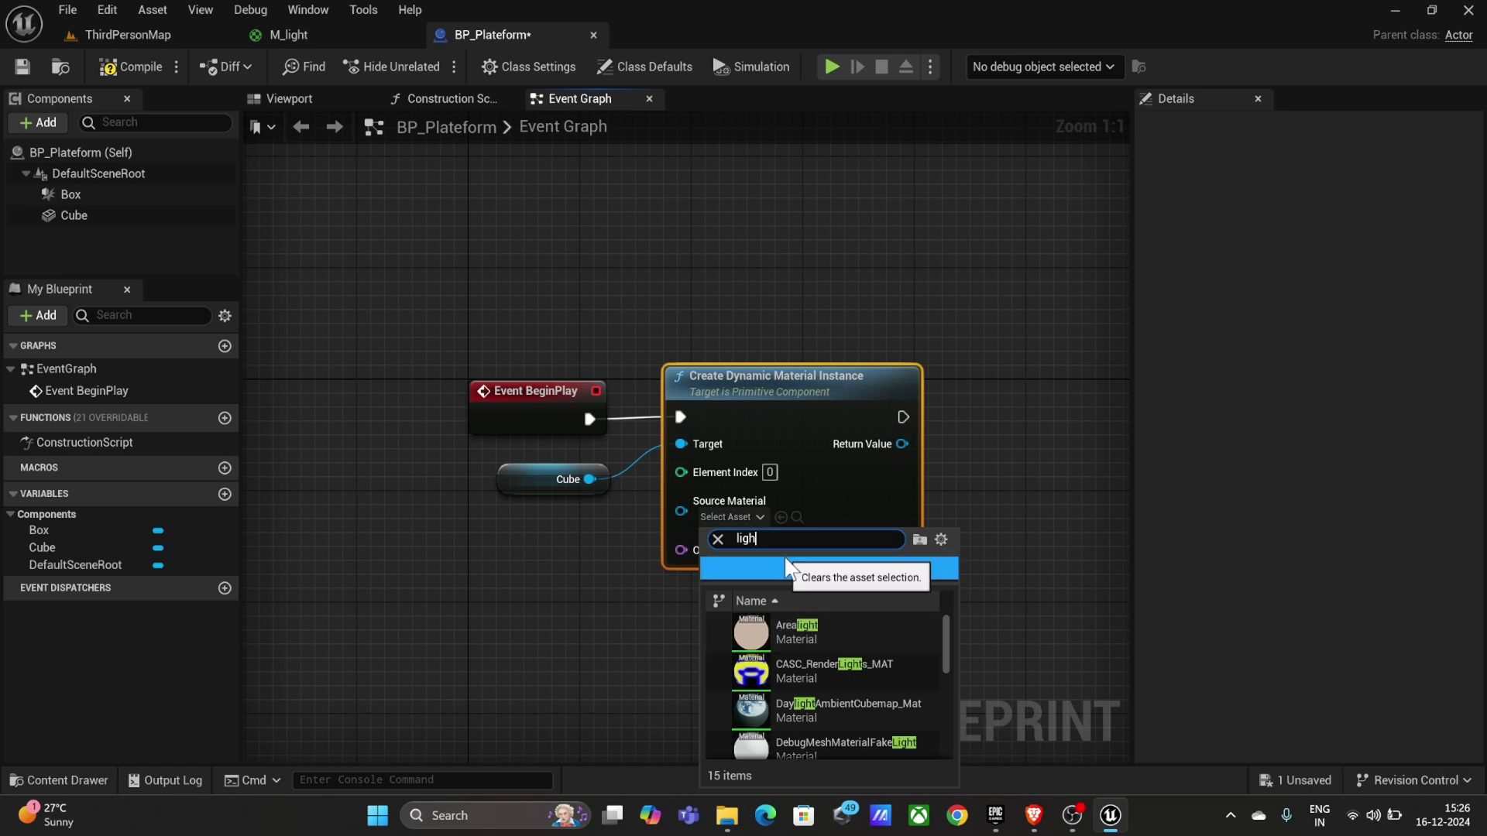
key("BackSpace")
key("BackSpace")
key("BackSpace")
type("M_")
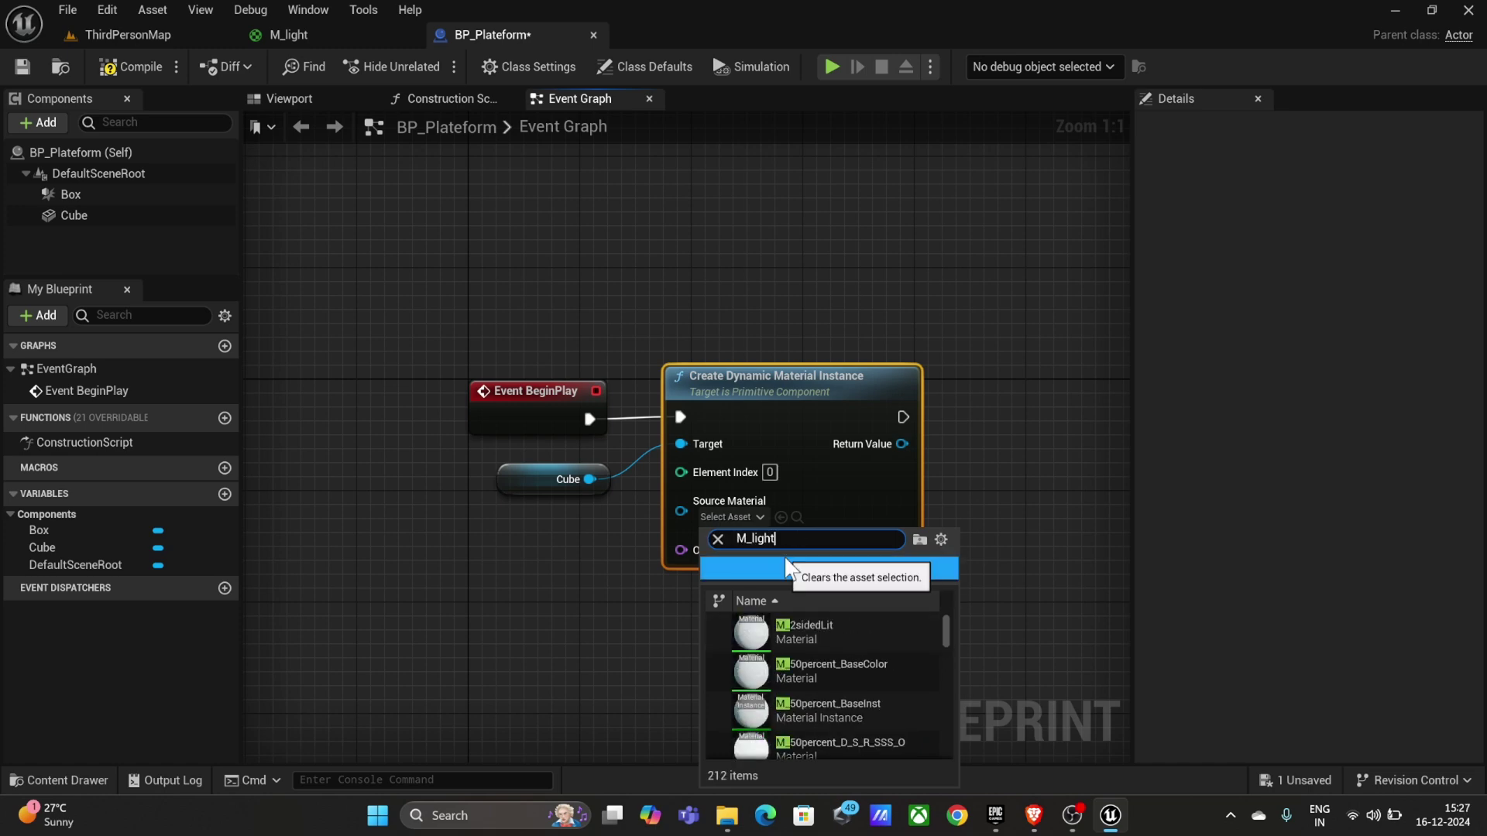
left_click(786, 638)
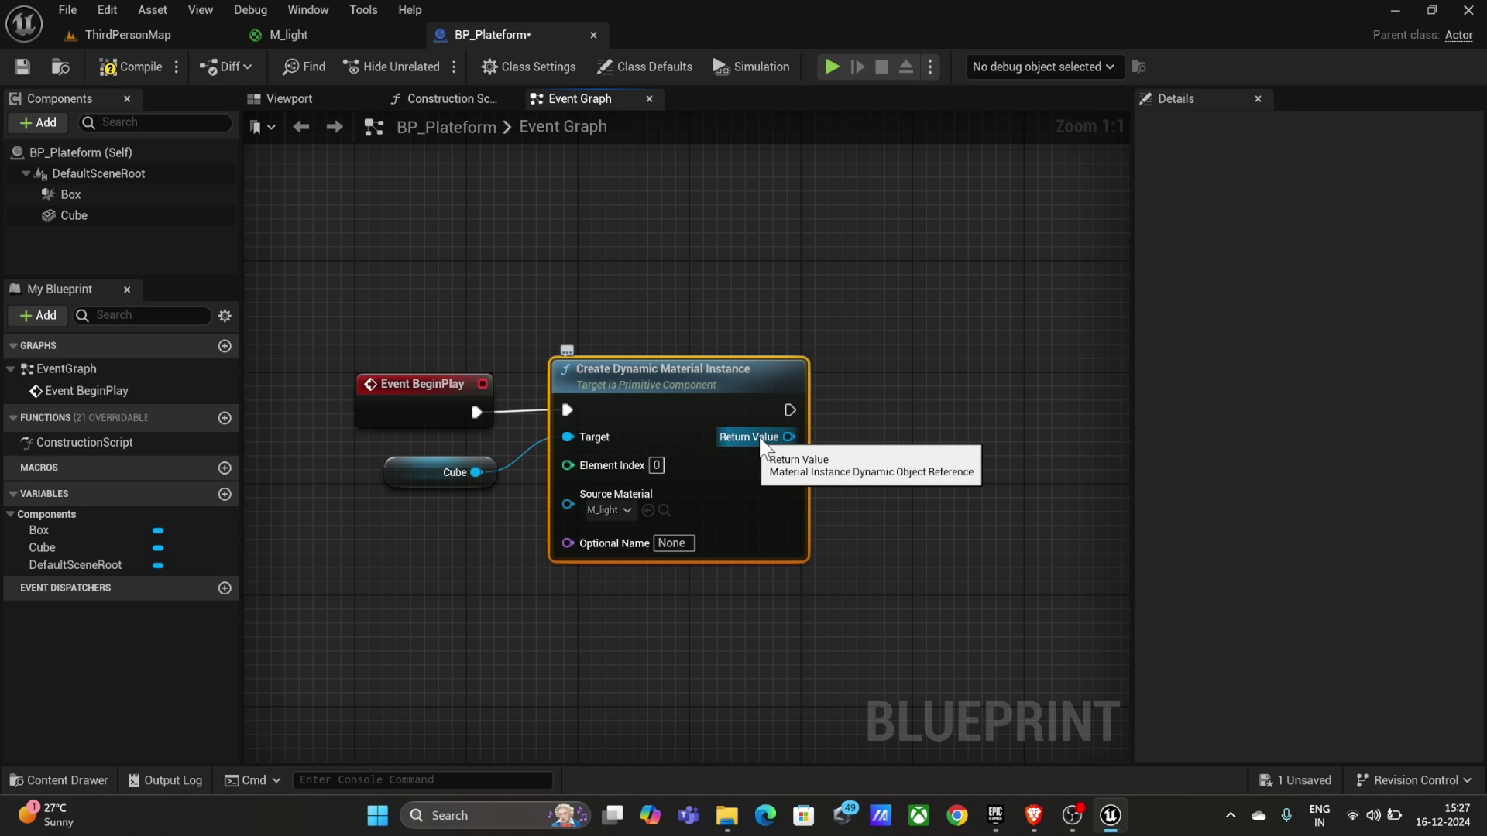
Step: Promote the material instance's Return Value to a Dynamic Material variable
left_click_drag(788, 438, 896, 455)
left_click(963, 554)
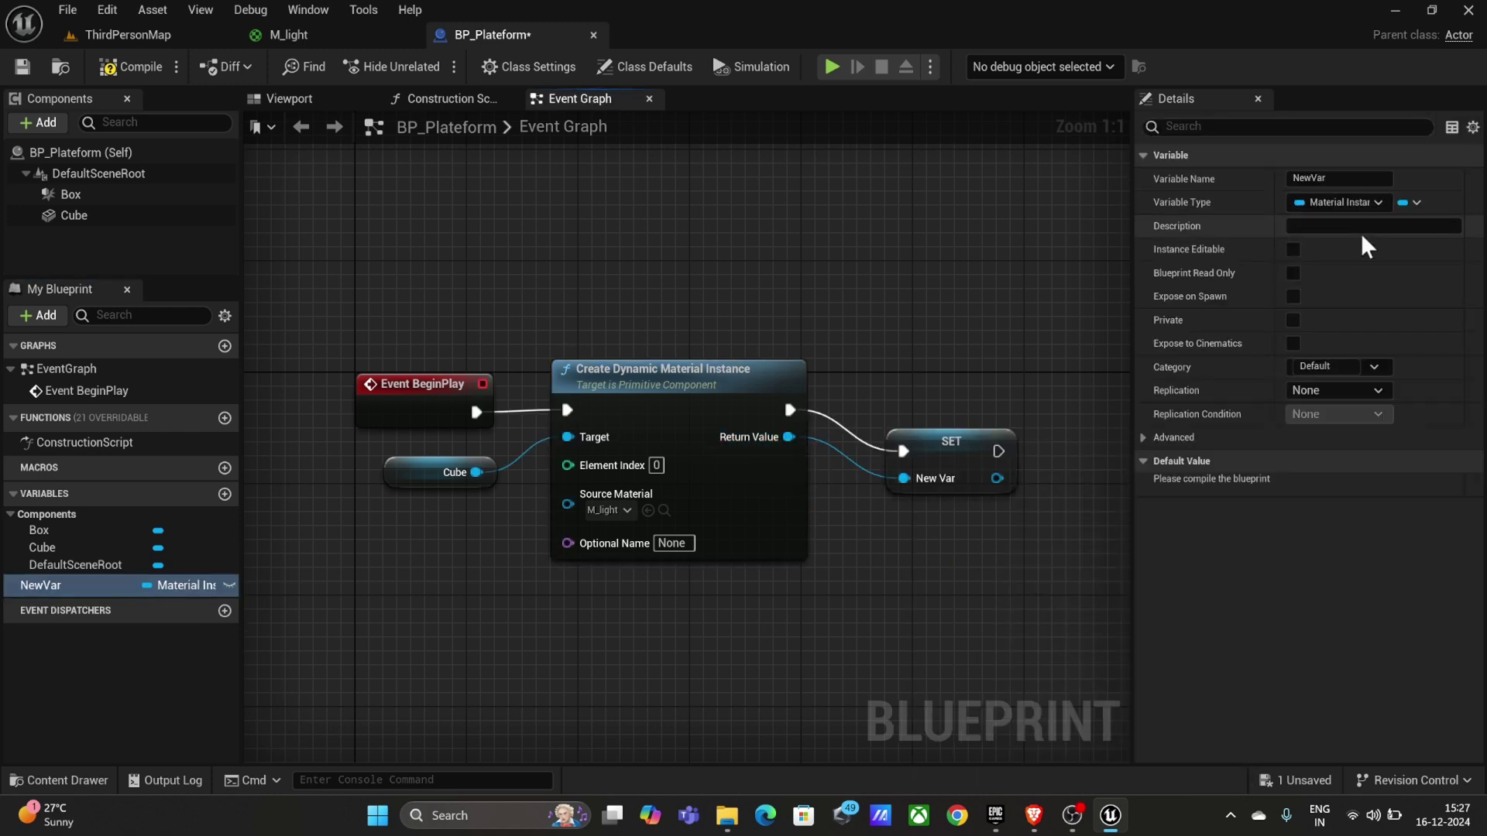
left_click(1349, 175)
type("Dynamic Material")
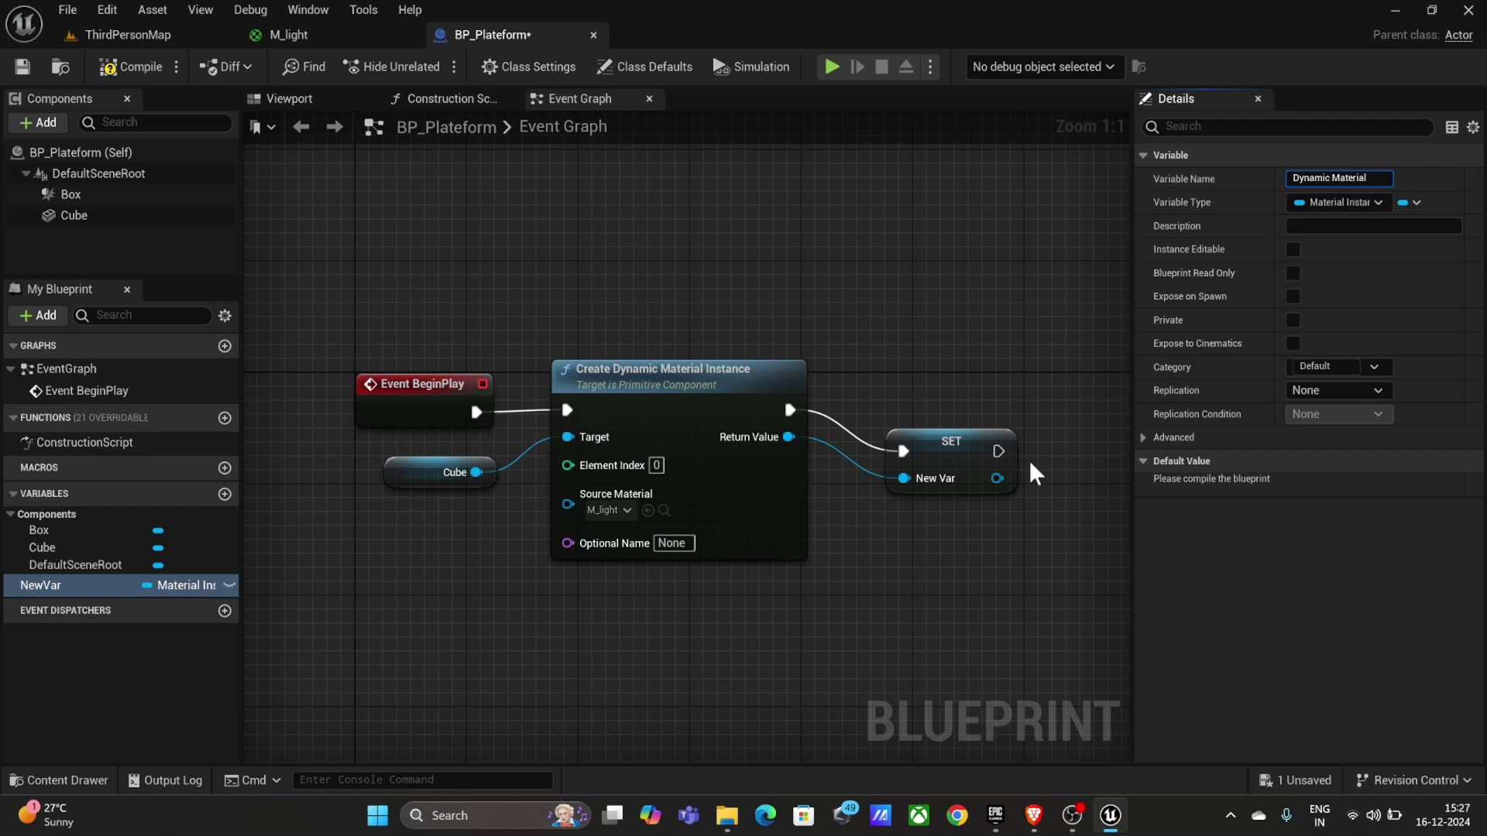
left_click_drag(965, 447, 995, 413)
Step: After the SET node, add Set Scalar Parameter Value for parameter 'Light' at 0.0
right_click_drag(1014, 443, 871, 423)
left_click_drag(870, 420, 947, 408)
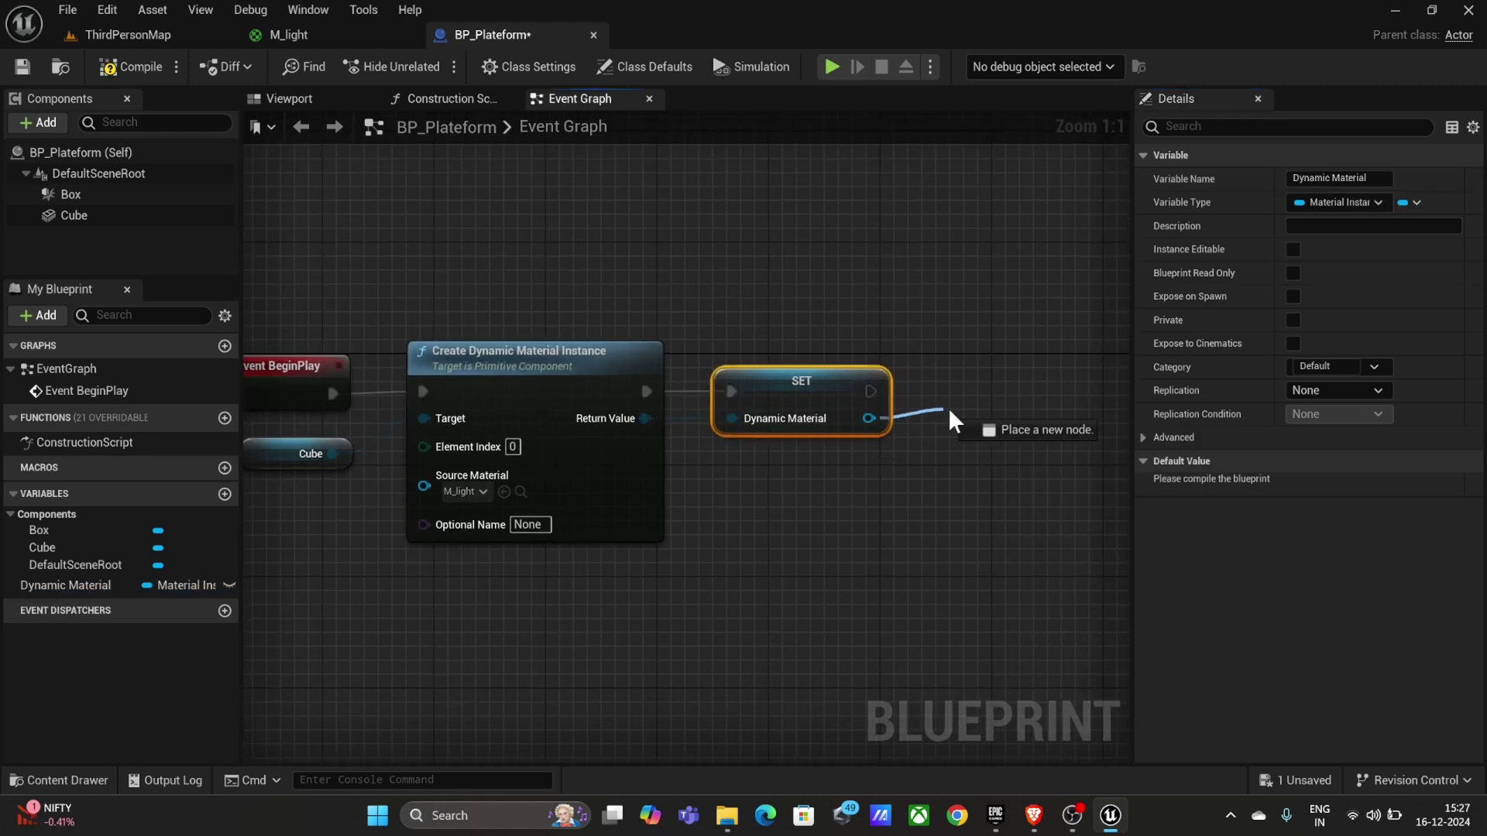
type("set scala")
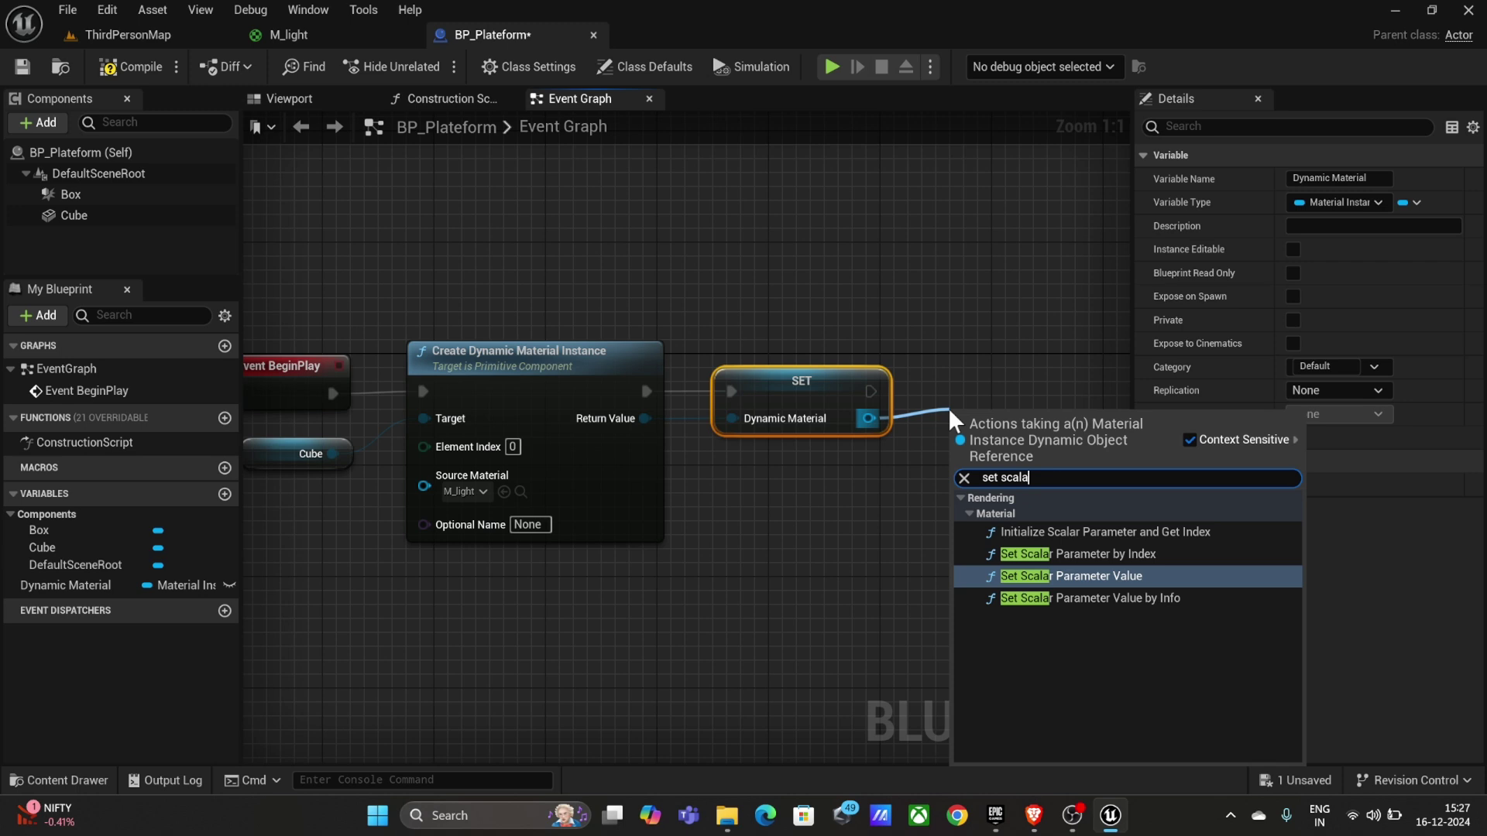
left_click(1125, 576)
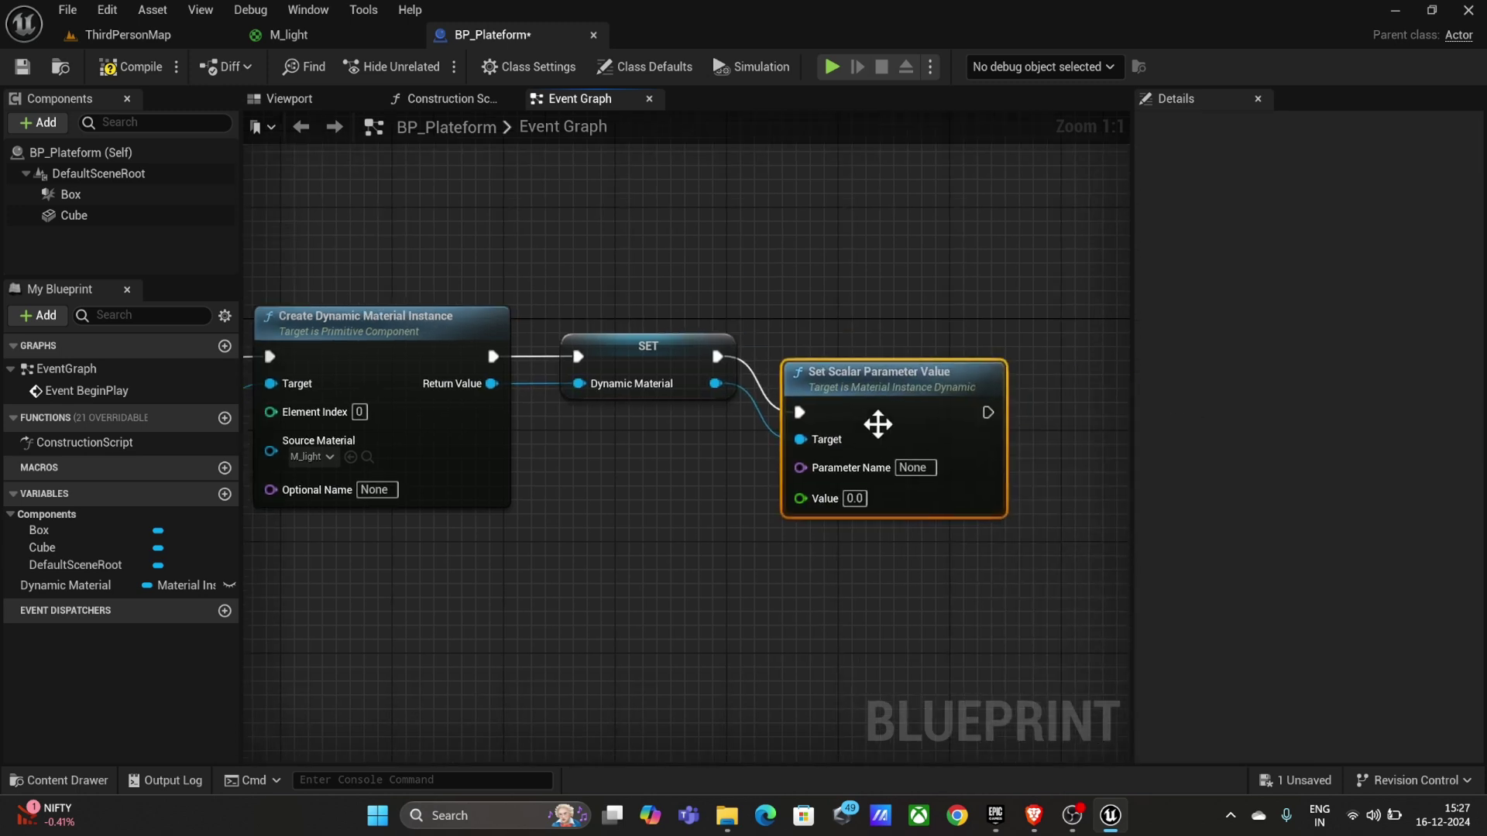
left_click_drag(879, 425, 918, 374)
left_click(940, 412)
type("Light")
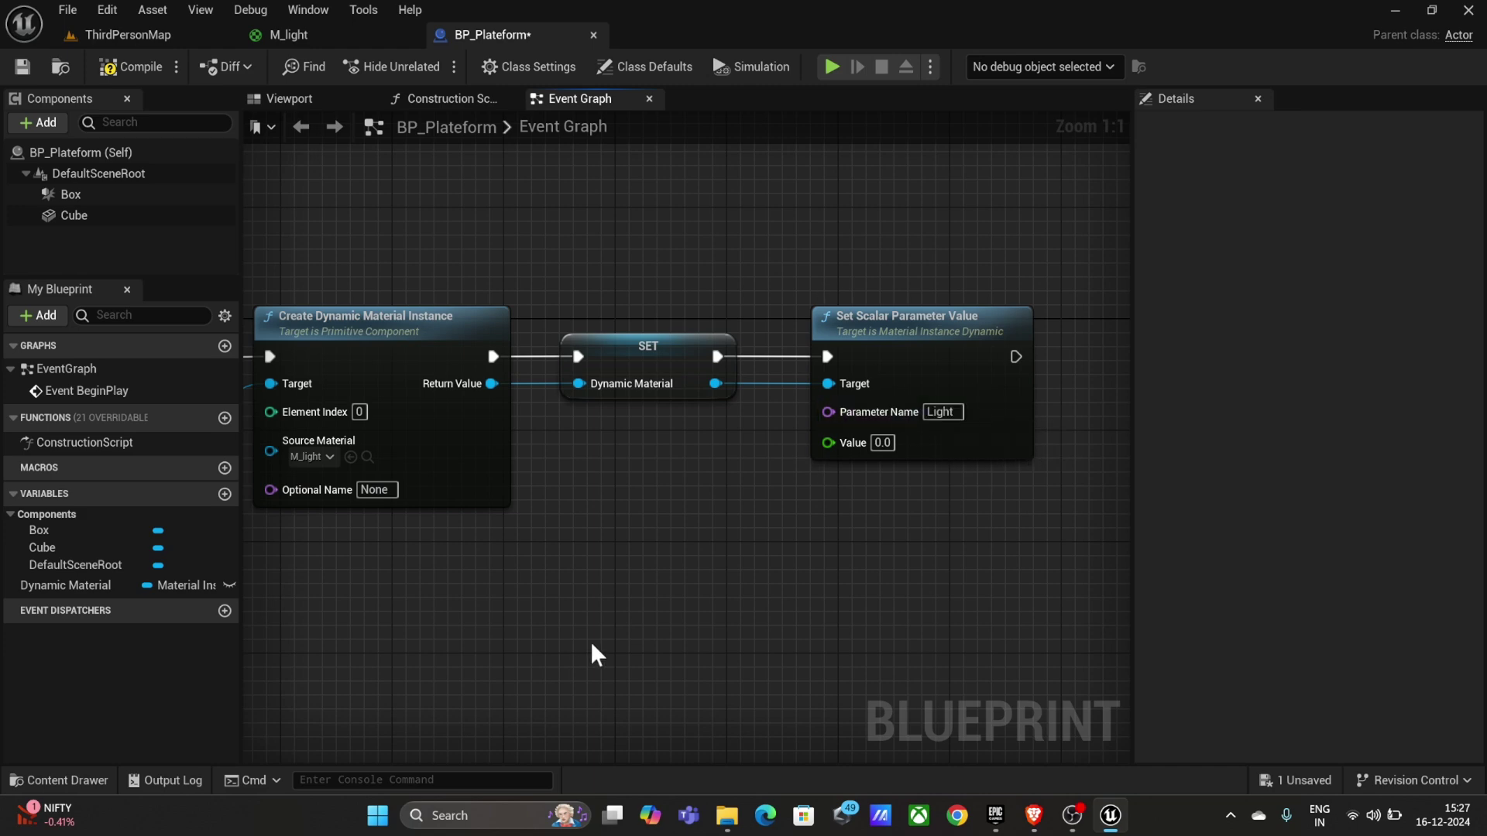
right_click_drag(591, 655, 894, 624)
Step: Add an OnComponentBeginOverlap event for the Box component via its context menu
right_click_drag(393, 579, 454, 541)
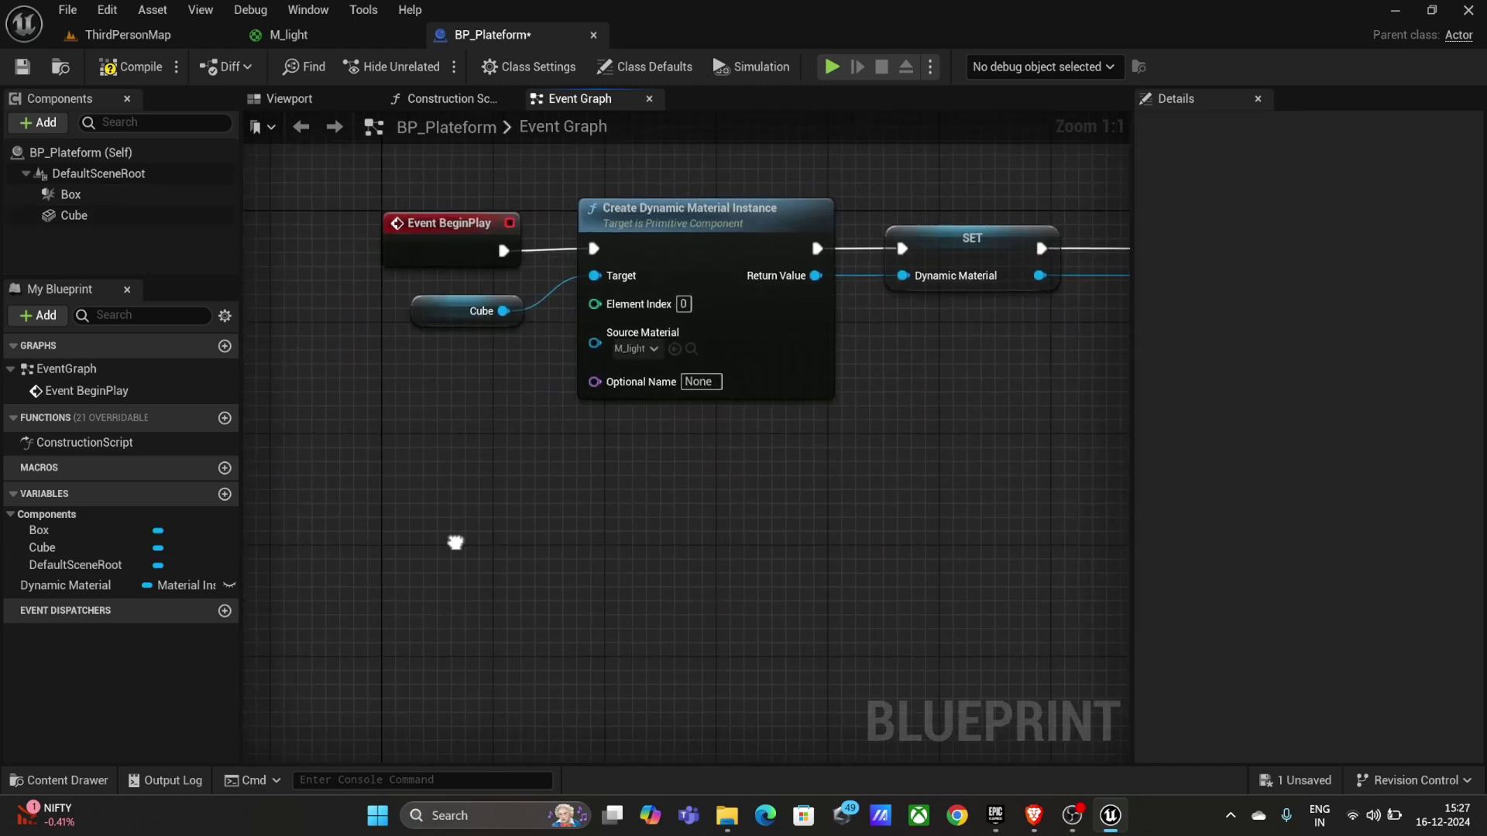
right_click(446, 506)
type("on begin")
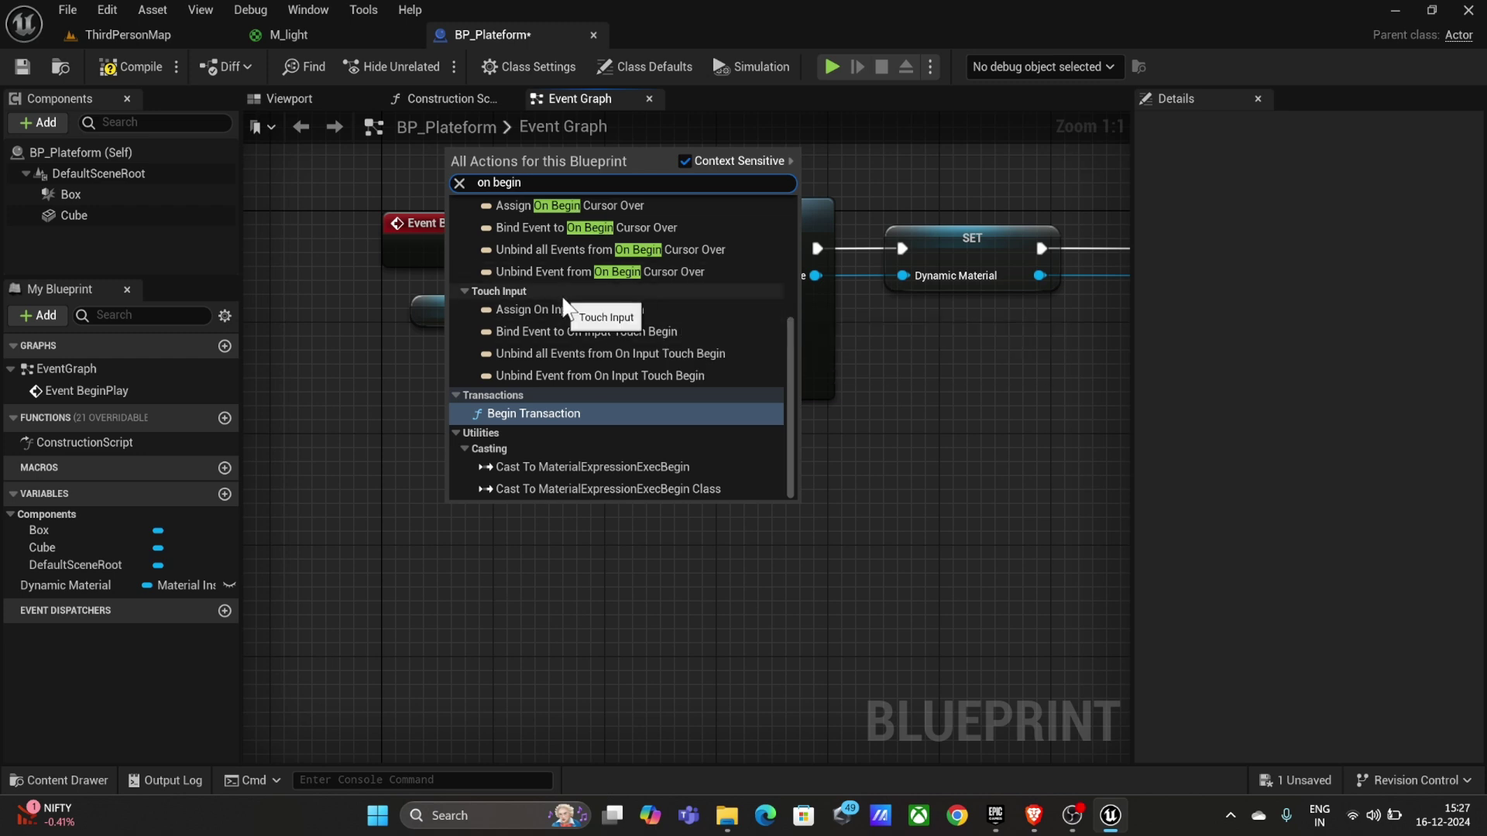
scroll(500, 349, "up", 2)
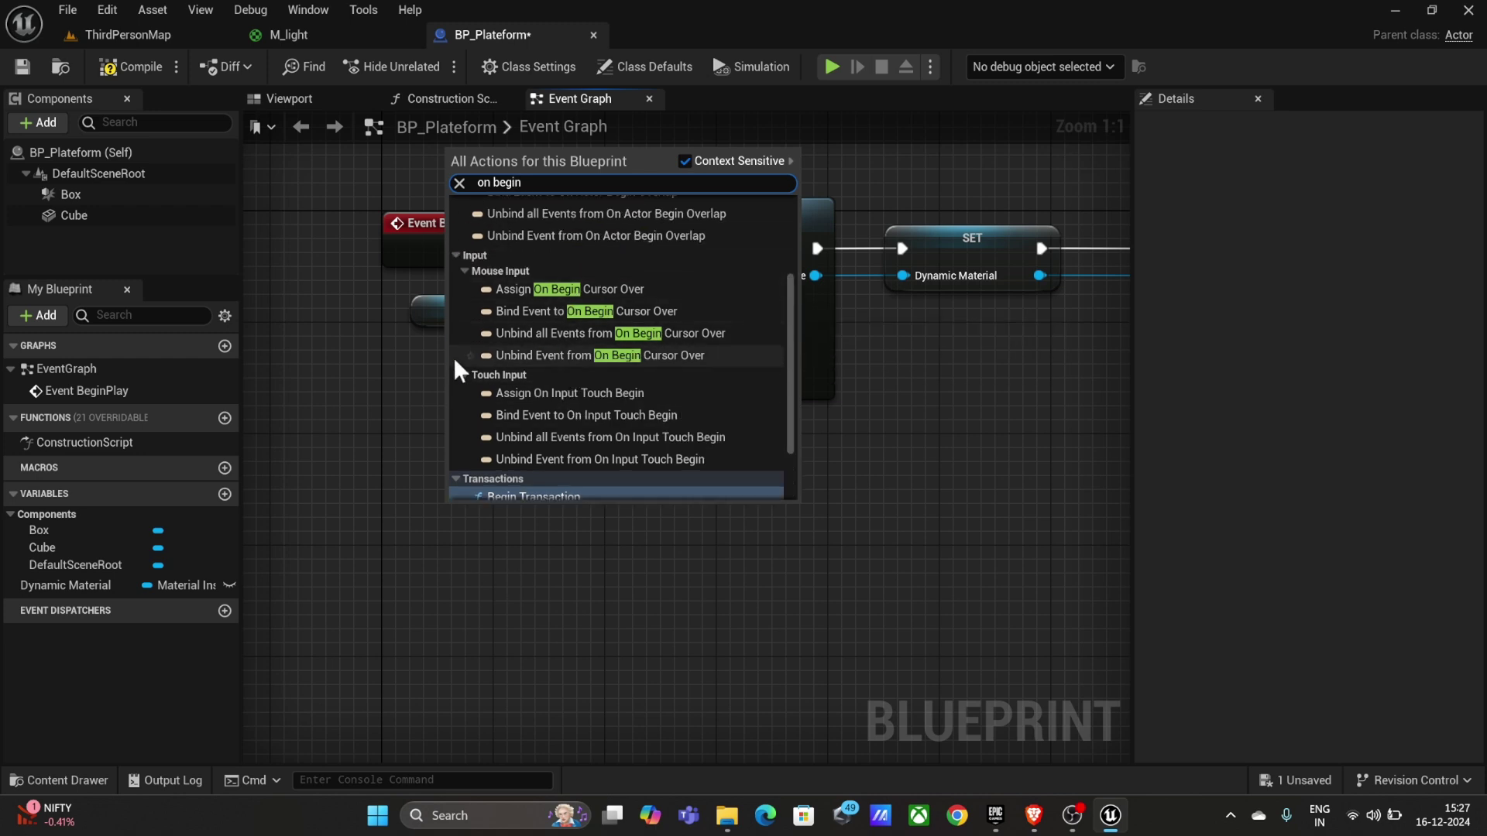
key("Escape")
right_click(515, 485)
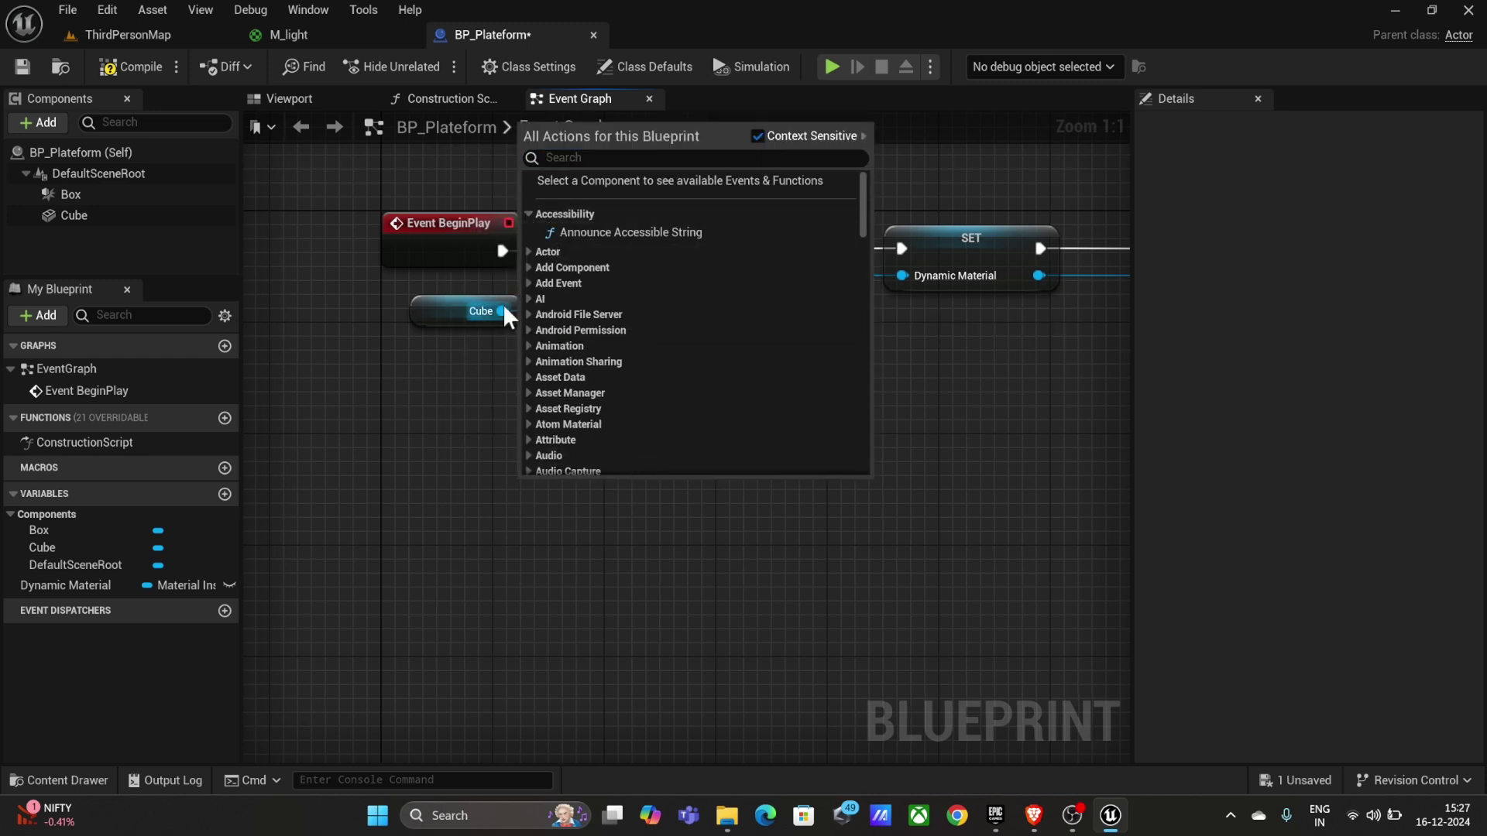
left_click(564, 365)
left_click(91, 204)
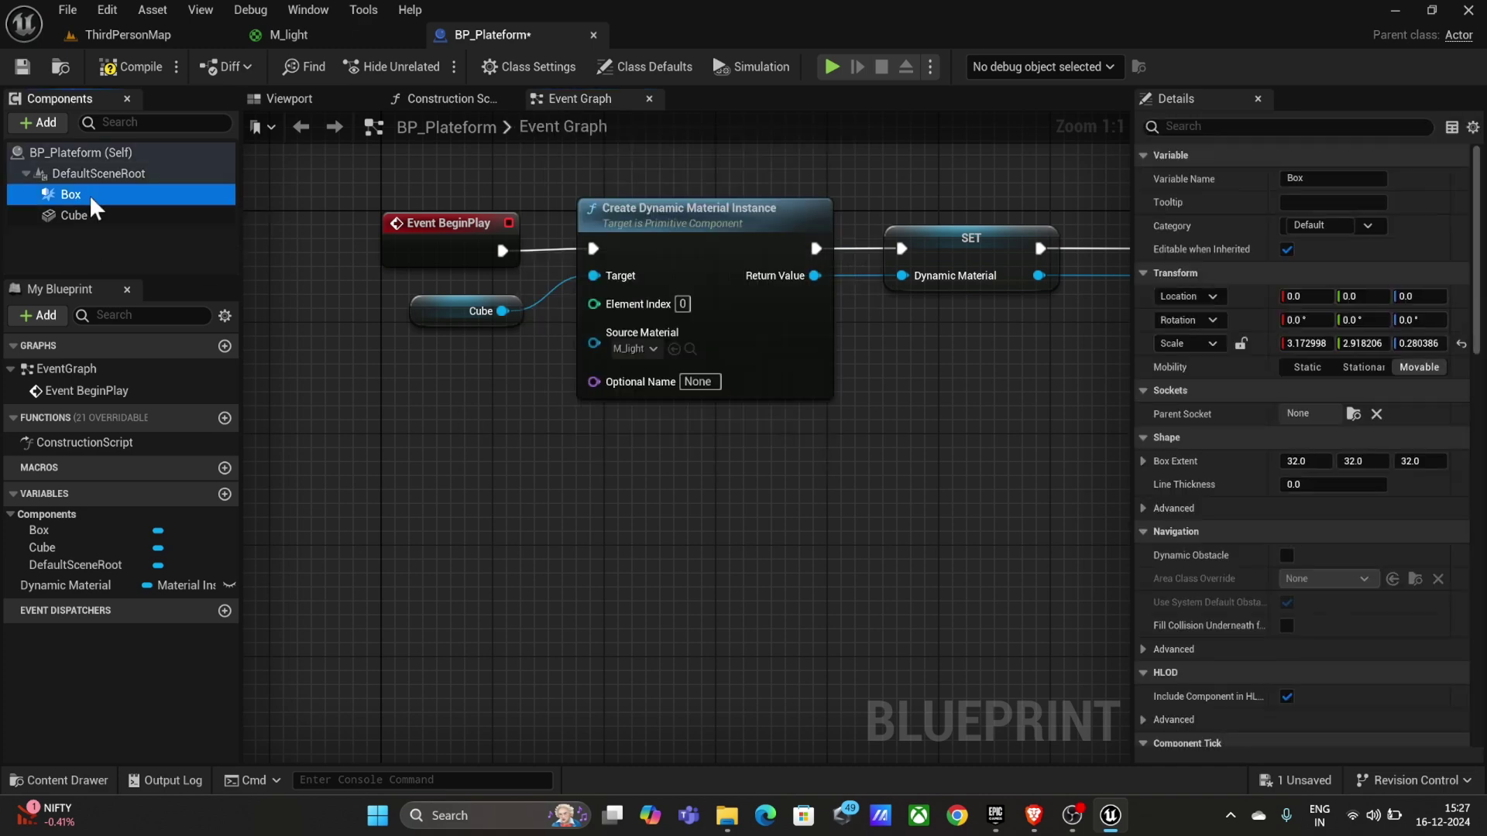
right_click(94, 206)
mouse_move(139, 254)
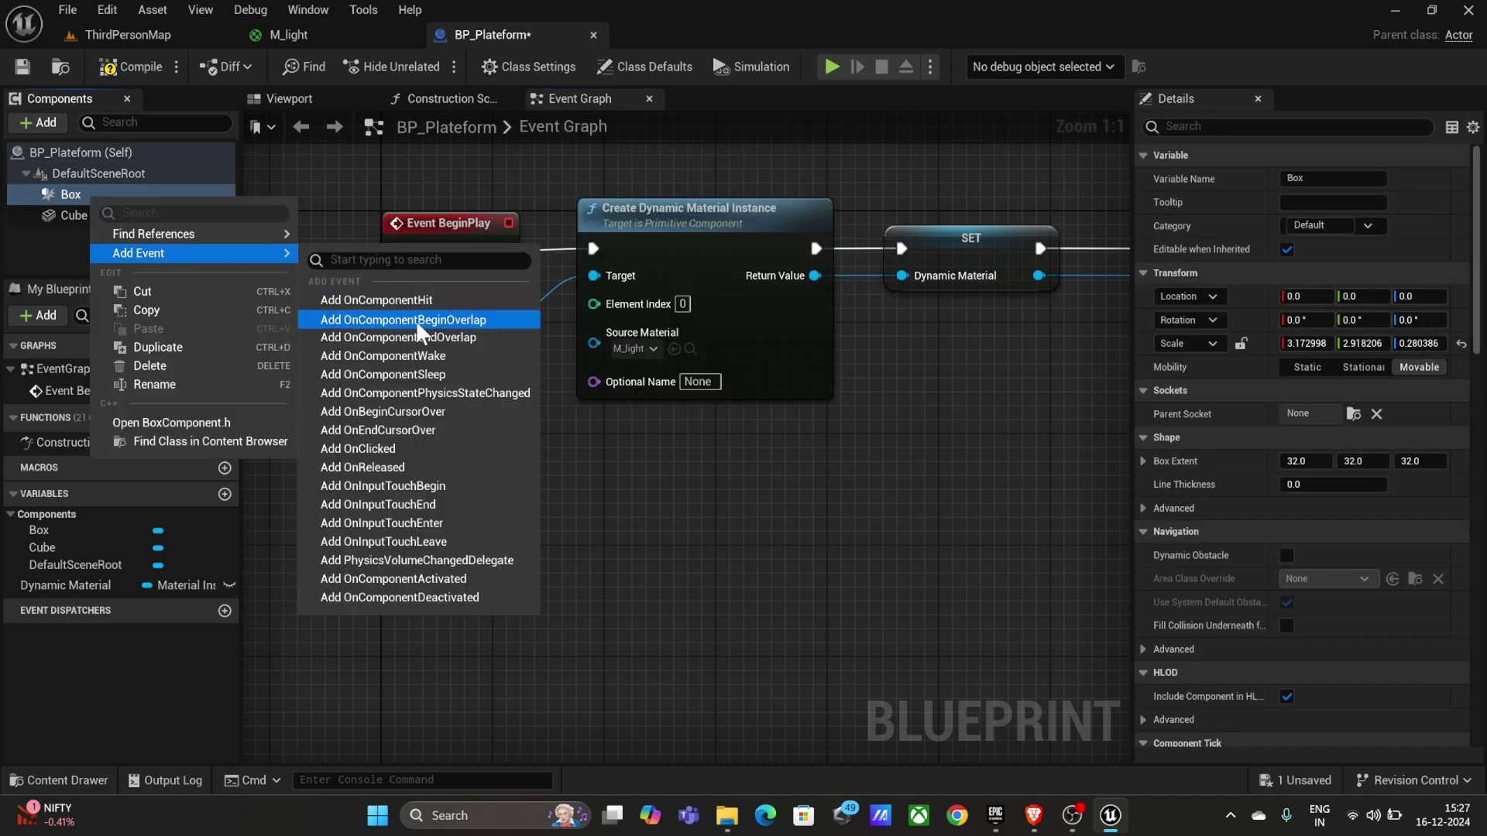
left_click(419, 320)
right_click_drag(1023, 407, 631, 499)
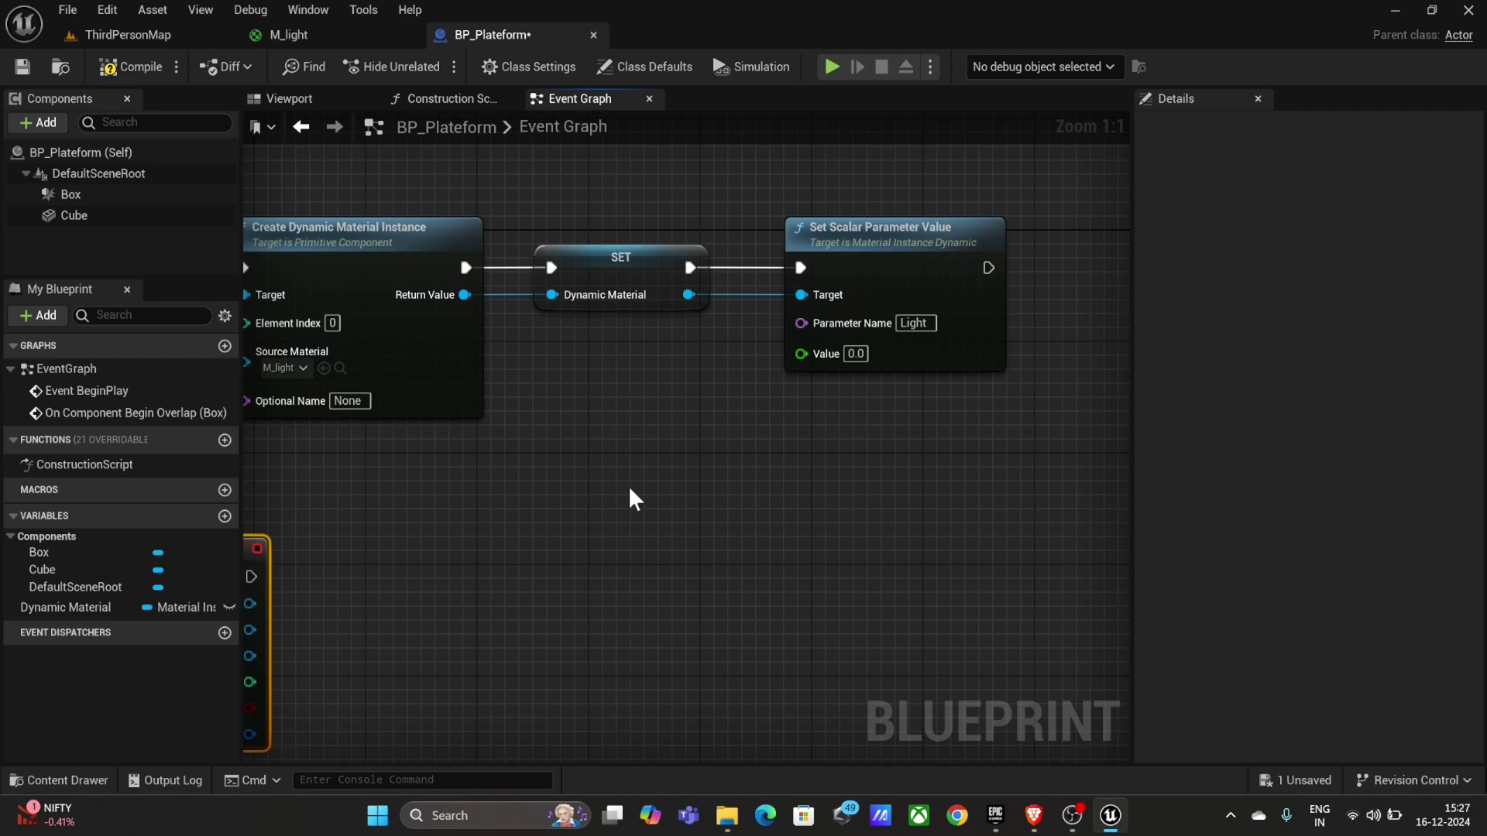
Step: Duplicate the Light scalar setter and wire the Box overlap event into it
left_click(883, 246)
key("ctrl+c")
key("ctrl+v")
left_click_drag(755, 545, 933, 627)
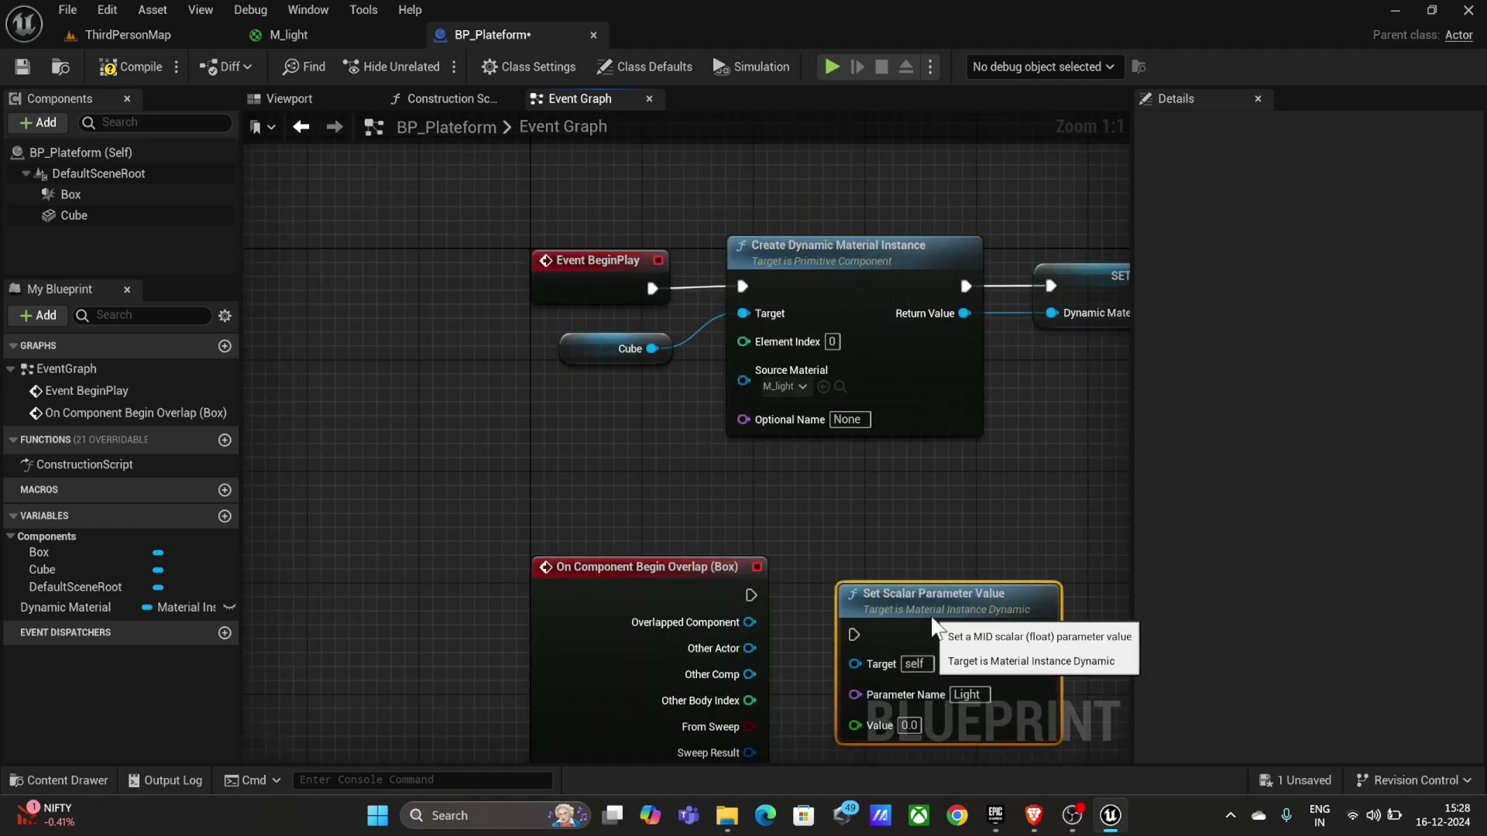
right_click_drag(932, 628, 789, 496)
mouse_move(607, 465)
left_mouse_down()
mouse_move(694, 505)
mouse_move(725, 479)
left_mouse_up()
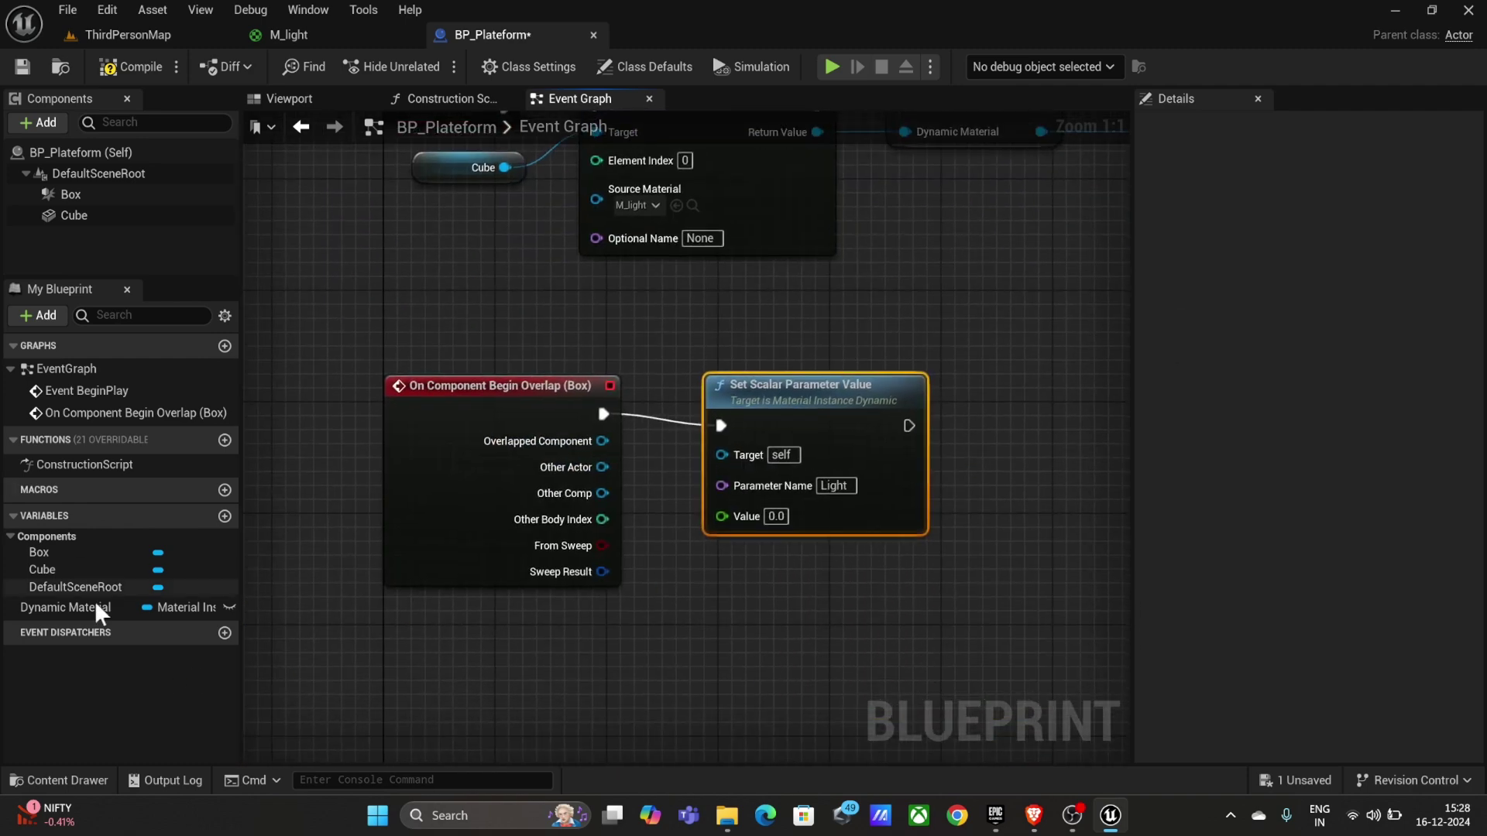
Step: Target the duplicated setter at Dynamic Material and set its Light value to 10.0
left_click_drag(66, 606, 716, 505)
left_click_drag(649, 464, 661, 581)
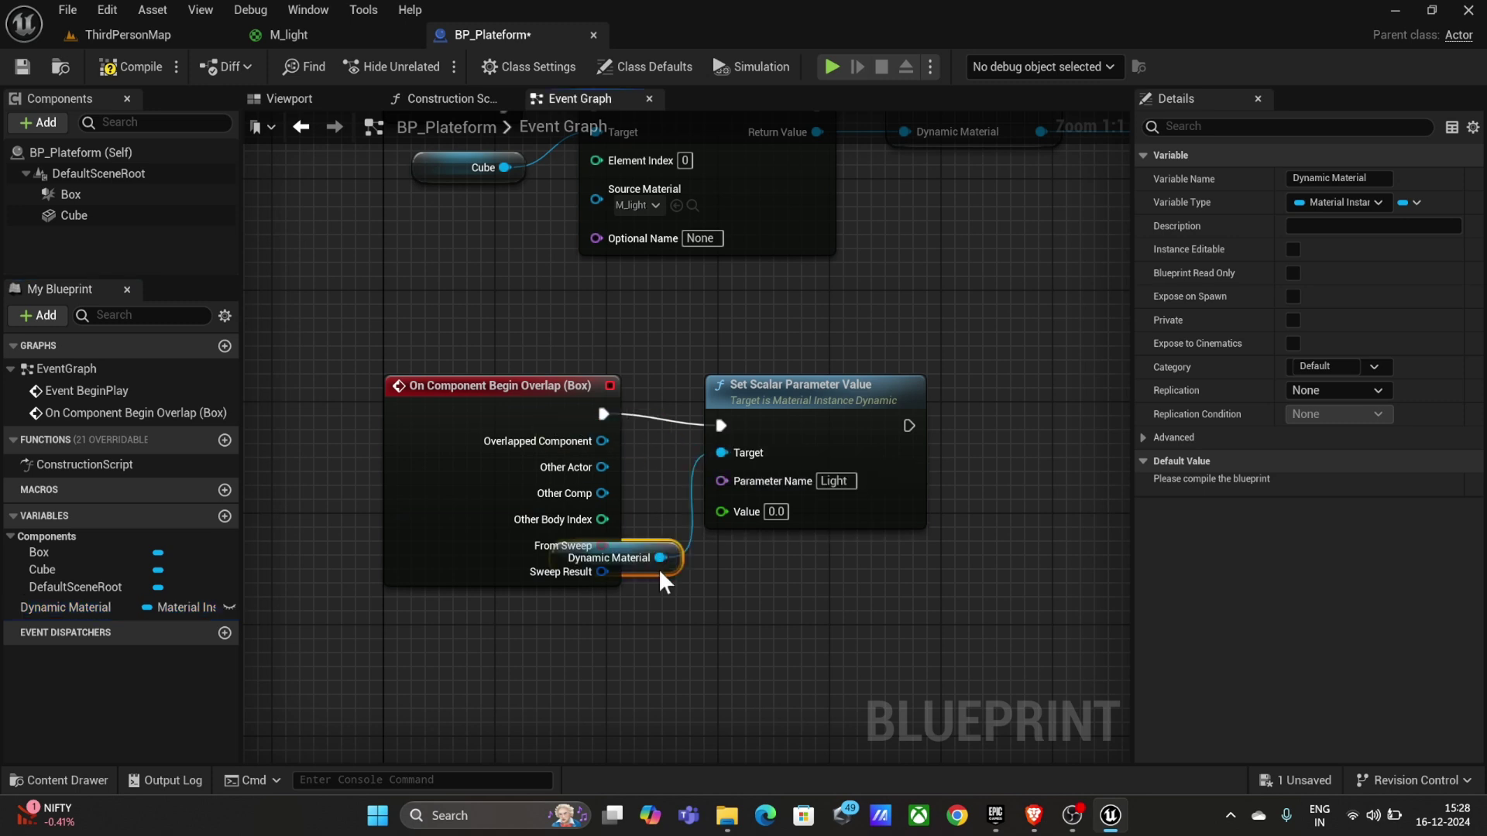
type("1")
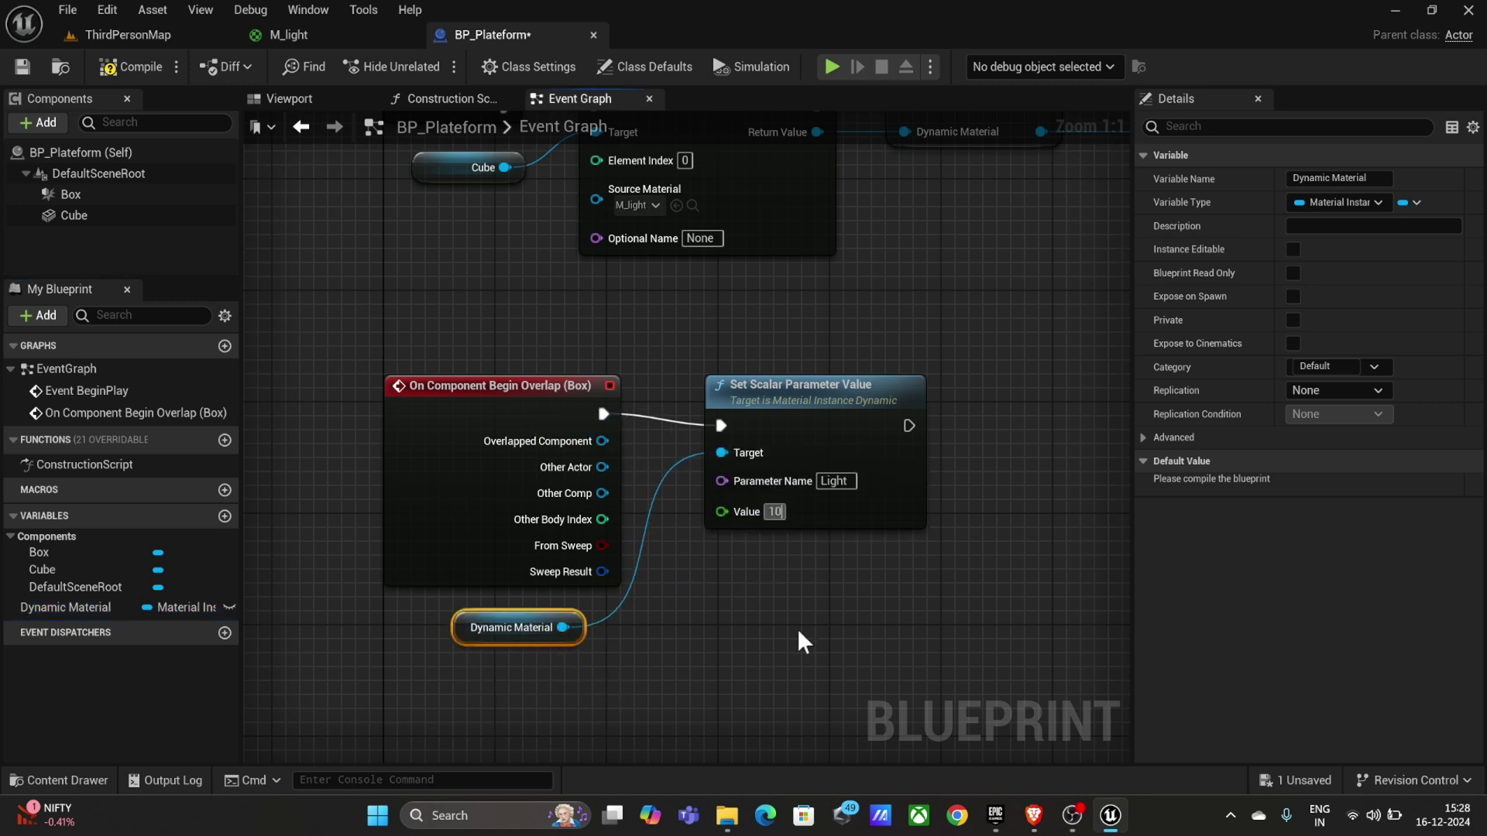
type("0")
left_click(808, 627)
right_click_drag(807, 641, 577, 634)
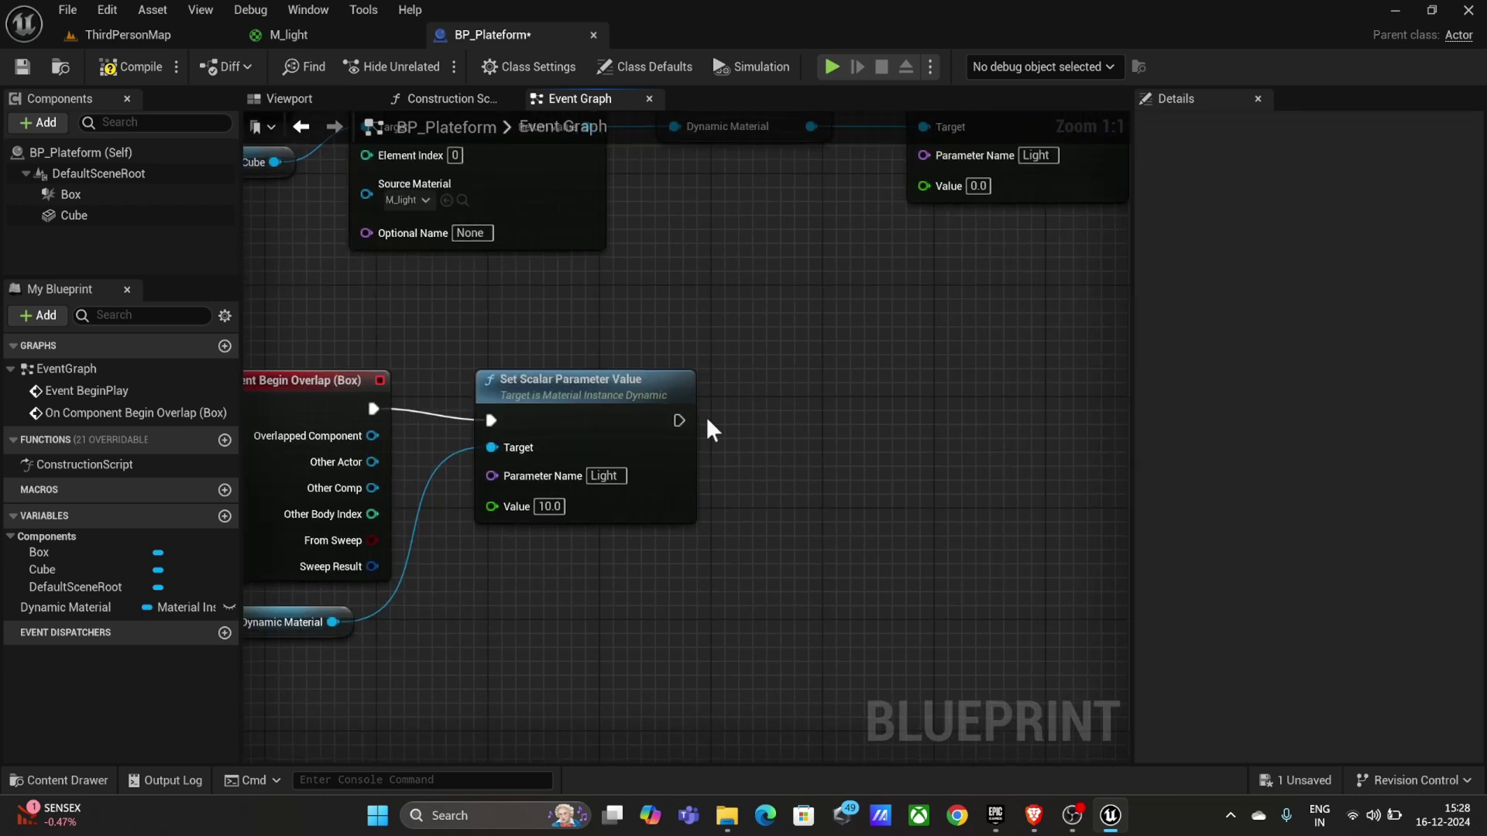
Step: Add a Sequence node after the Light setter and a Timeline named Opacity on Then 0
left_click_drag(679, 406, 797, 398)
type("sq")
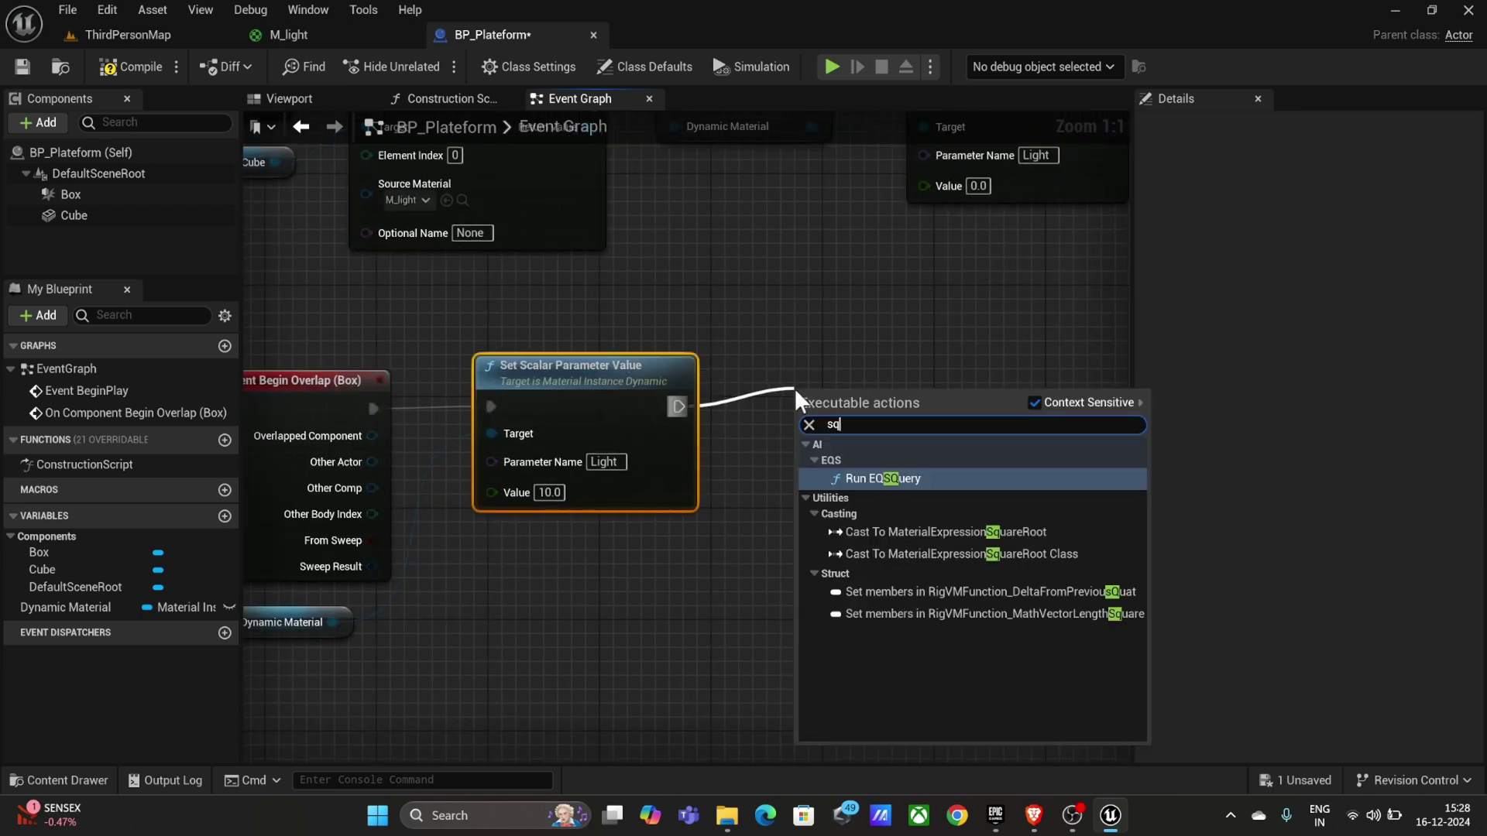
type("e")
key("BackSpace")
key("BackSpace")
type("eq")
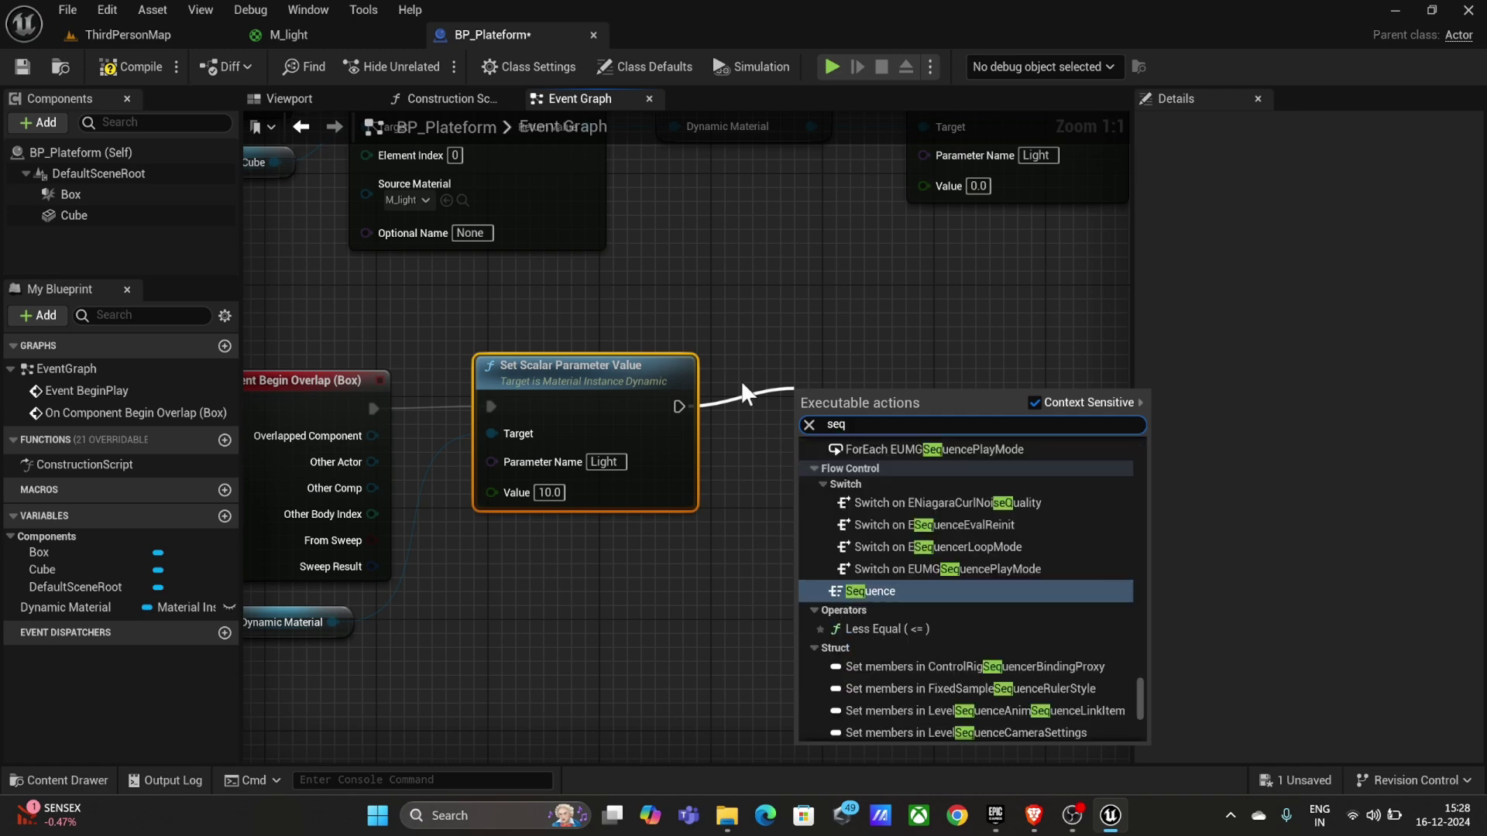
left_click(857, 596)
left_click_drag(725, 387, 779, 395)
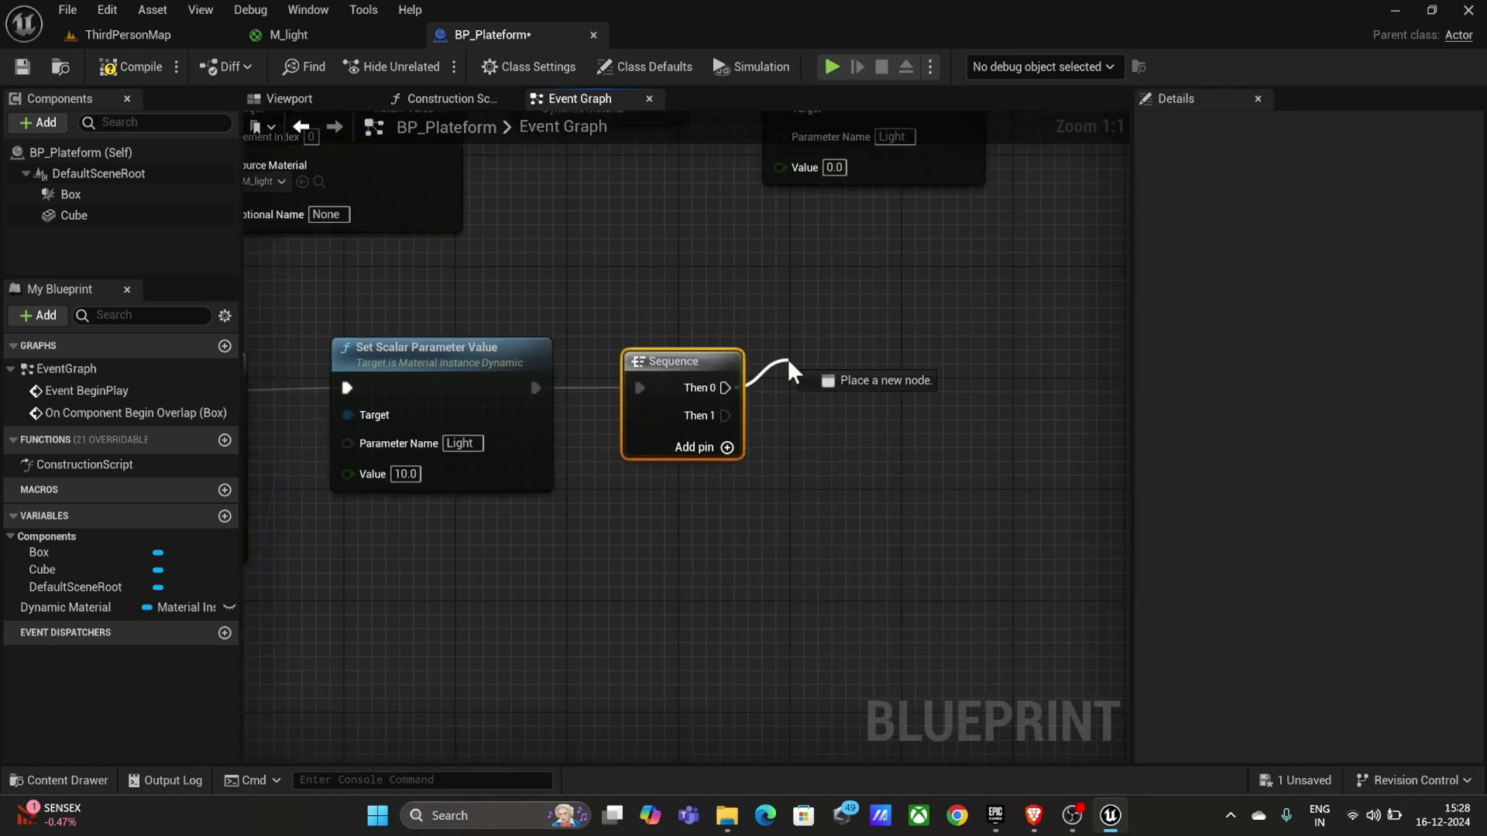
type("add timeline")
left_click(901, 425)
type("Opacity")
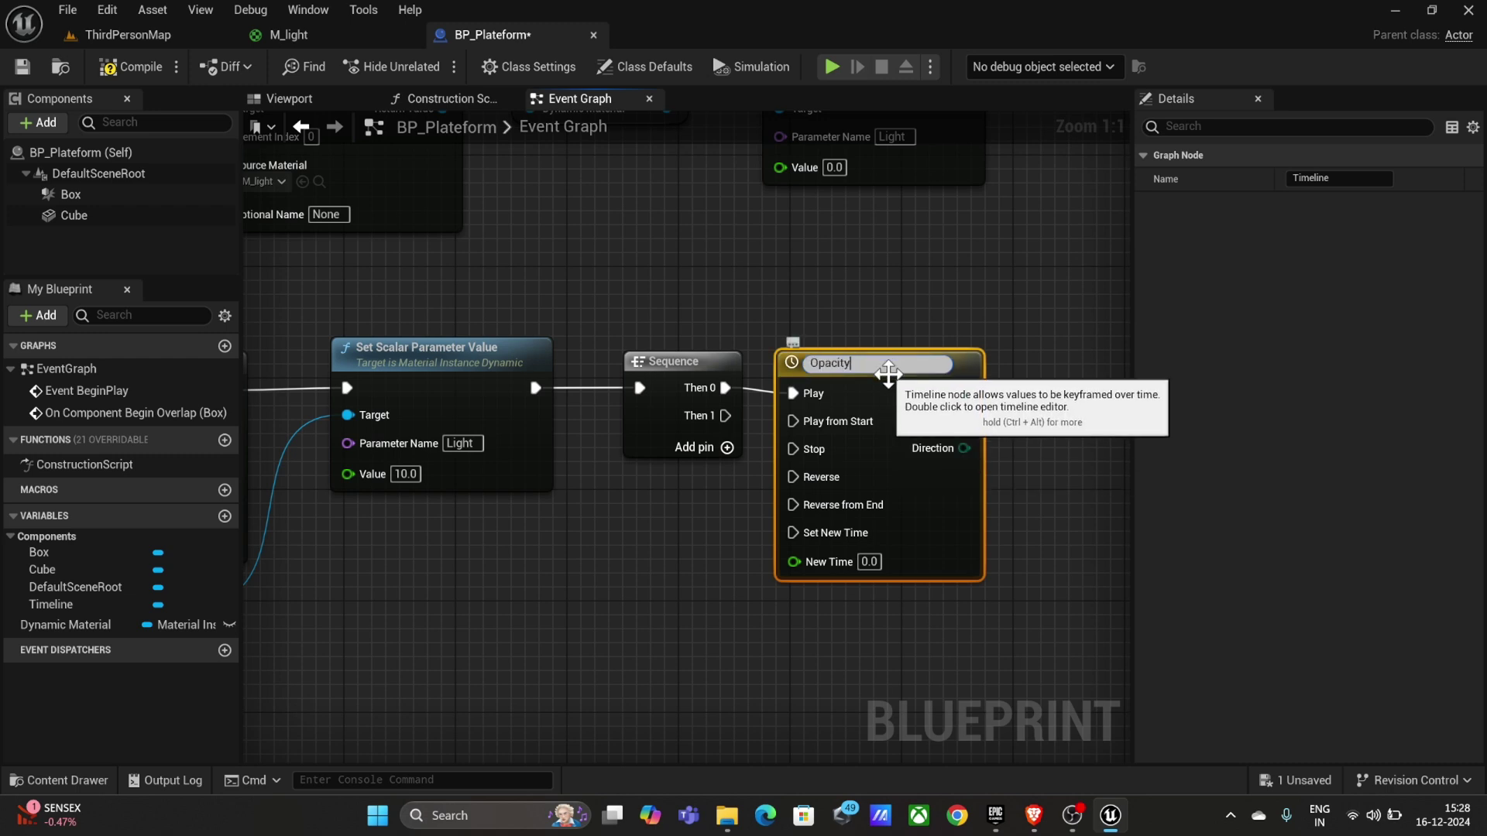
key("Return")
Step: Add a float track to the Opacity timeline with a first key at value 1
double_click(880, 369)
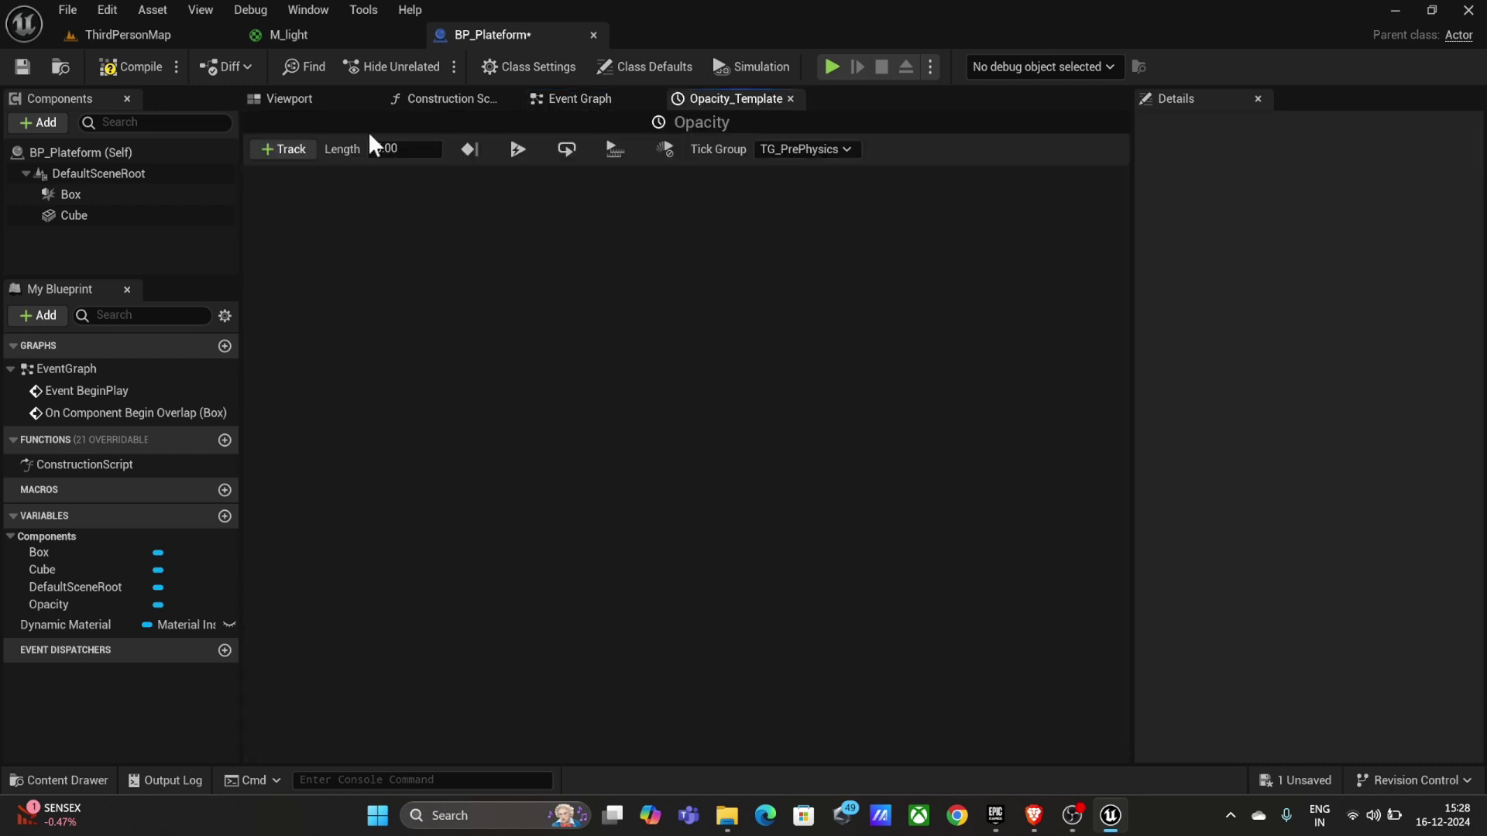
left_click(288, 149)
left_click(316, 174)
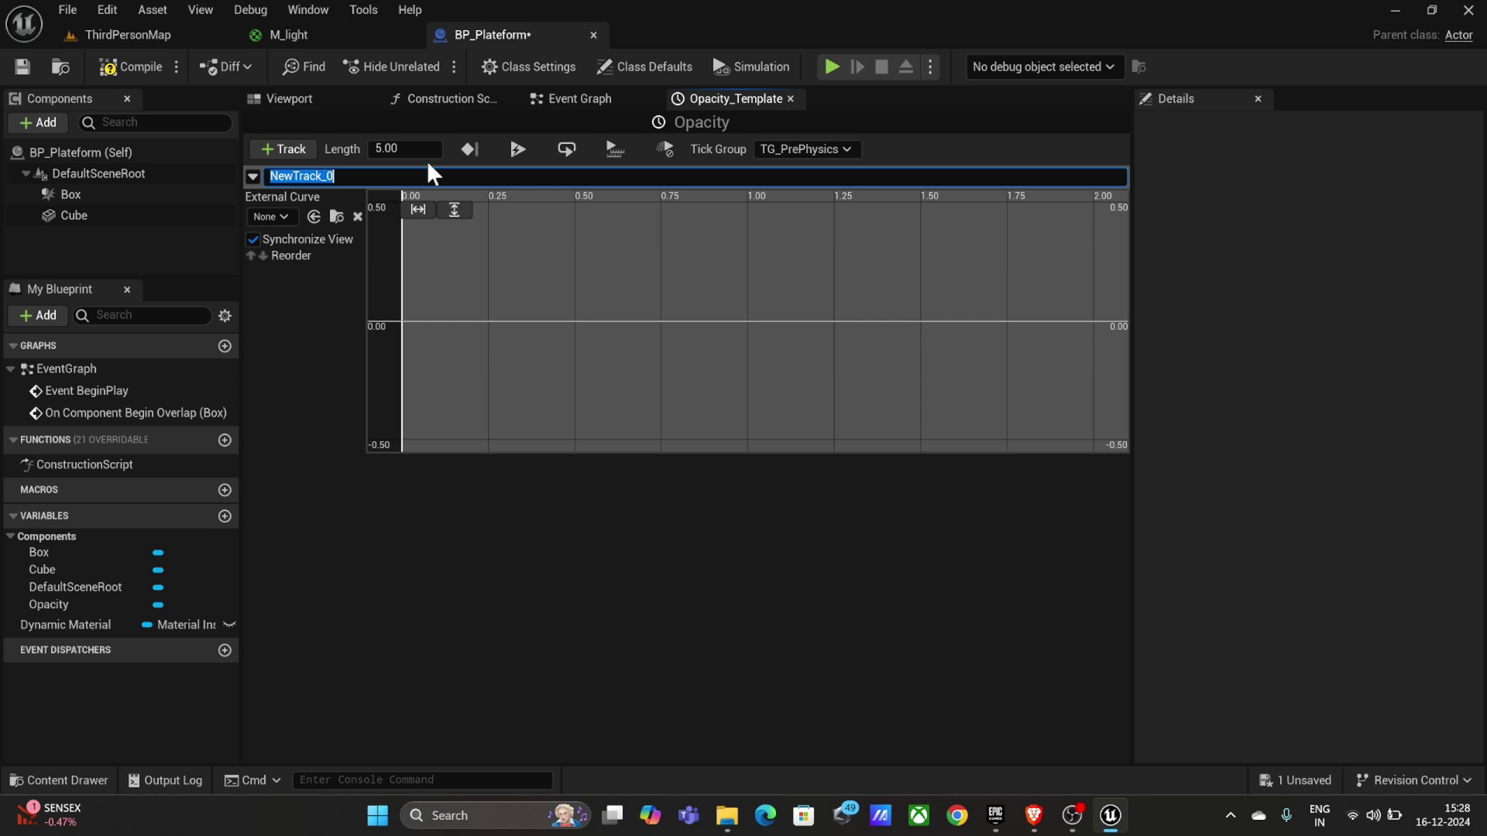
right_click(436, 310)
left_click(522, 340)
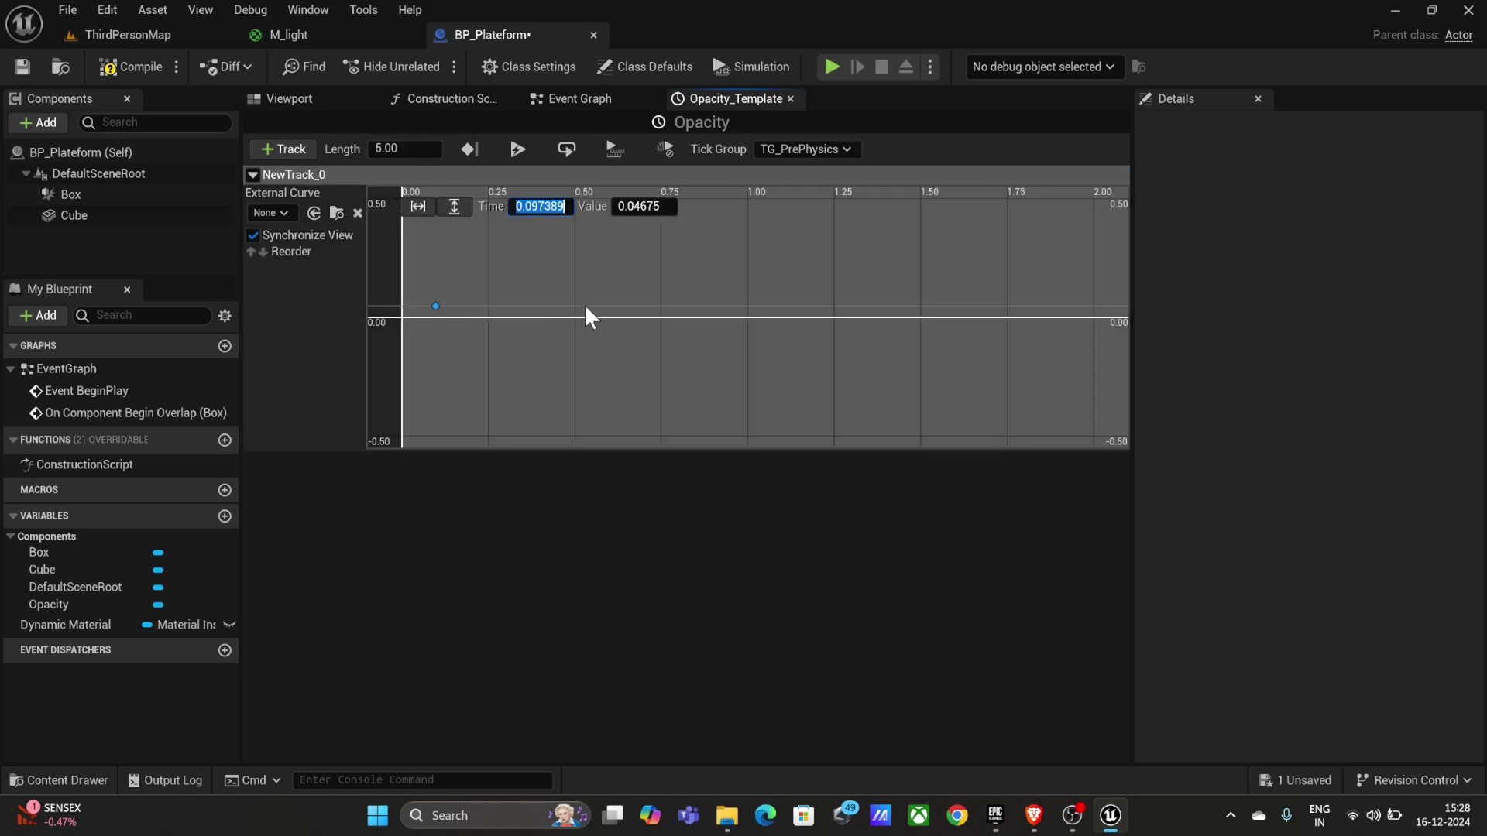
type("0")
left_click(640, 206)
type("1")
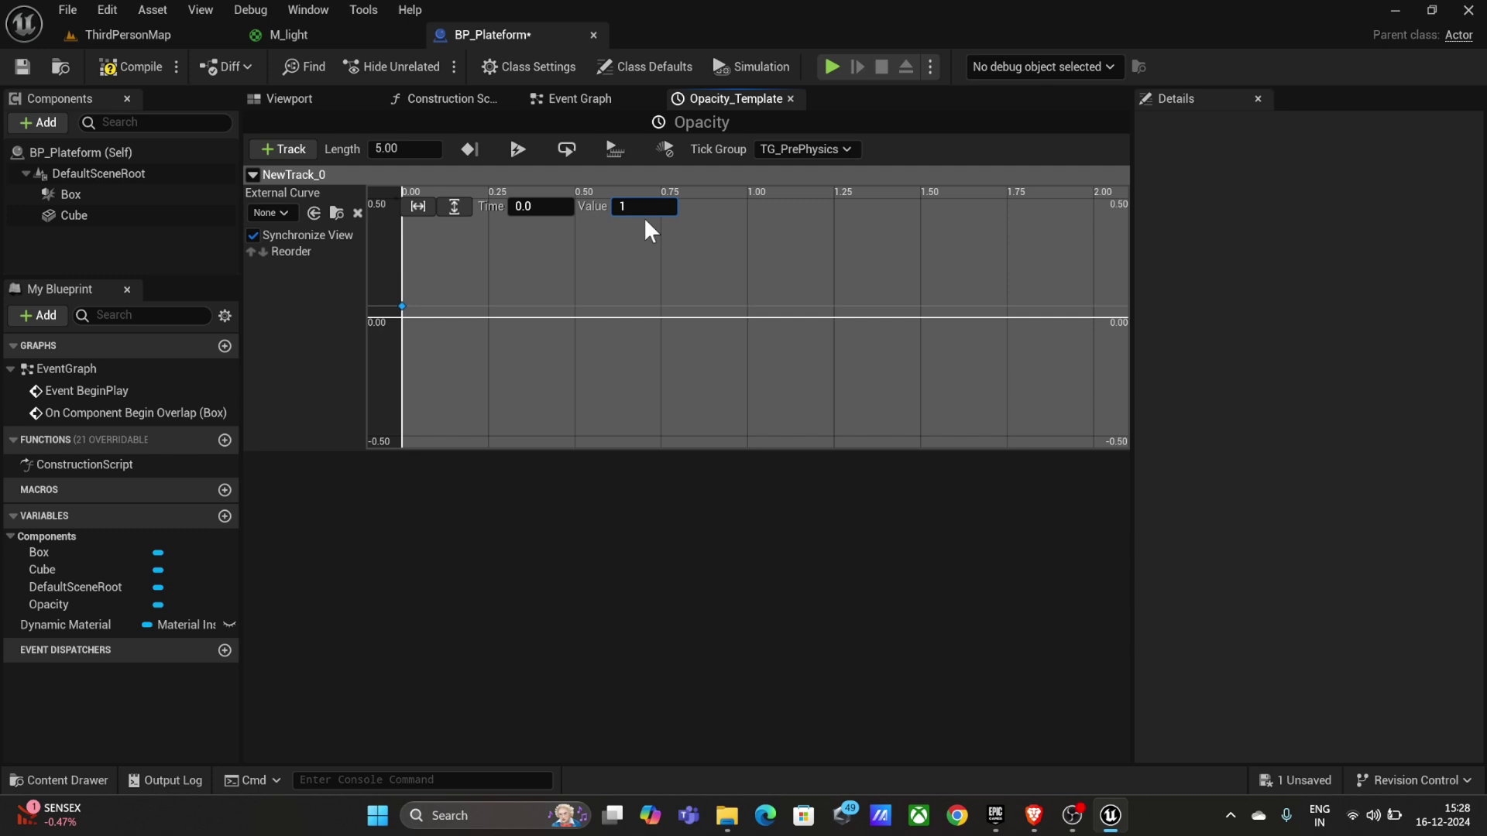
key("Return")
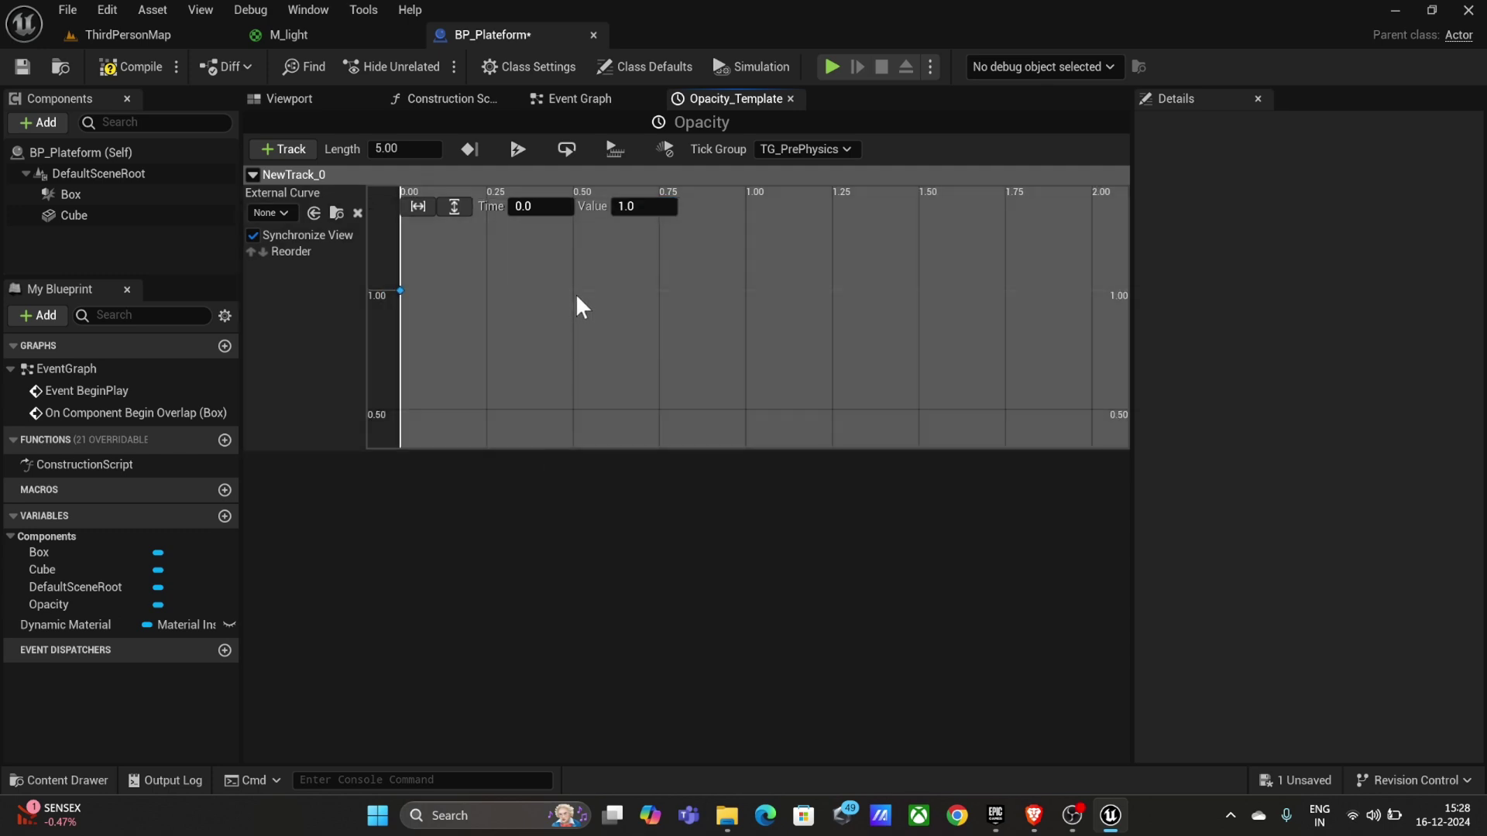
Step: Add curve keys at 0.5 seconds and 1.0 seconds so the curve drops to 0
left_click(572, 292, "shift")
type("0.5")
key("Tab")
right_click(658, 284)
left_click(708, 314)
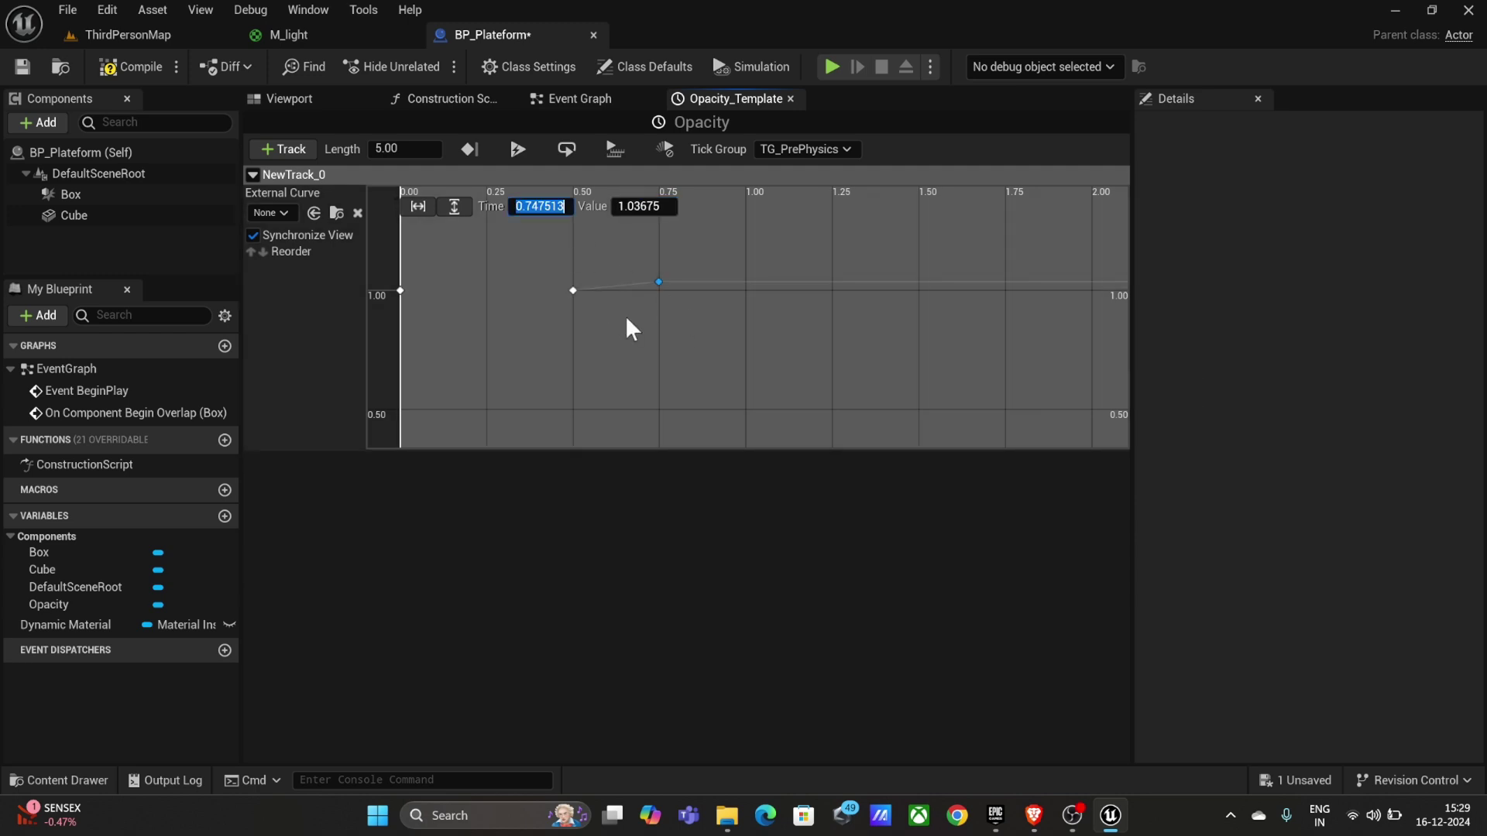
type("1")
key("Tab")
type("0")
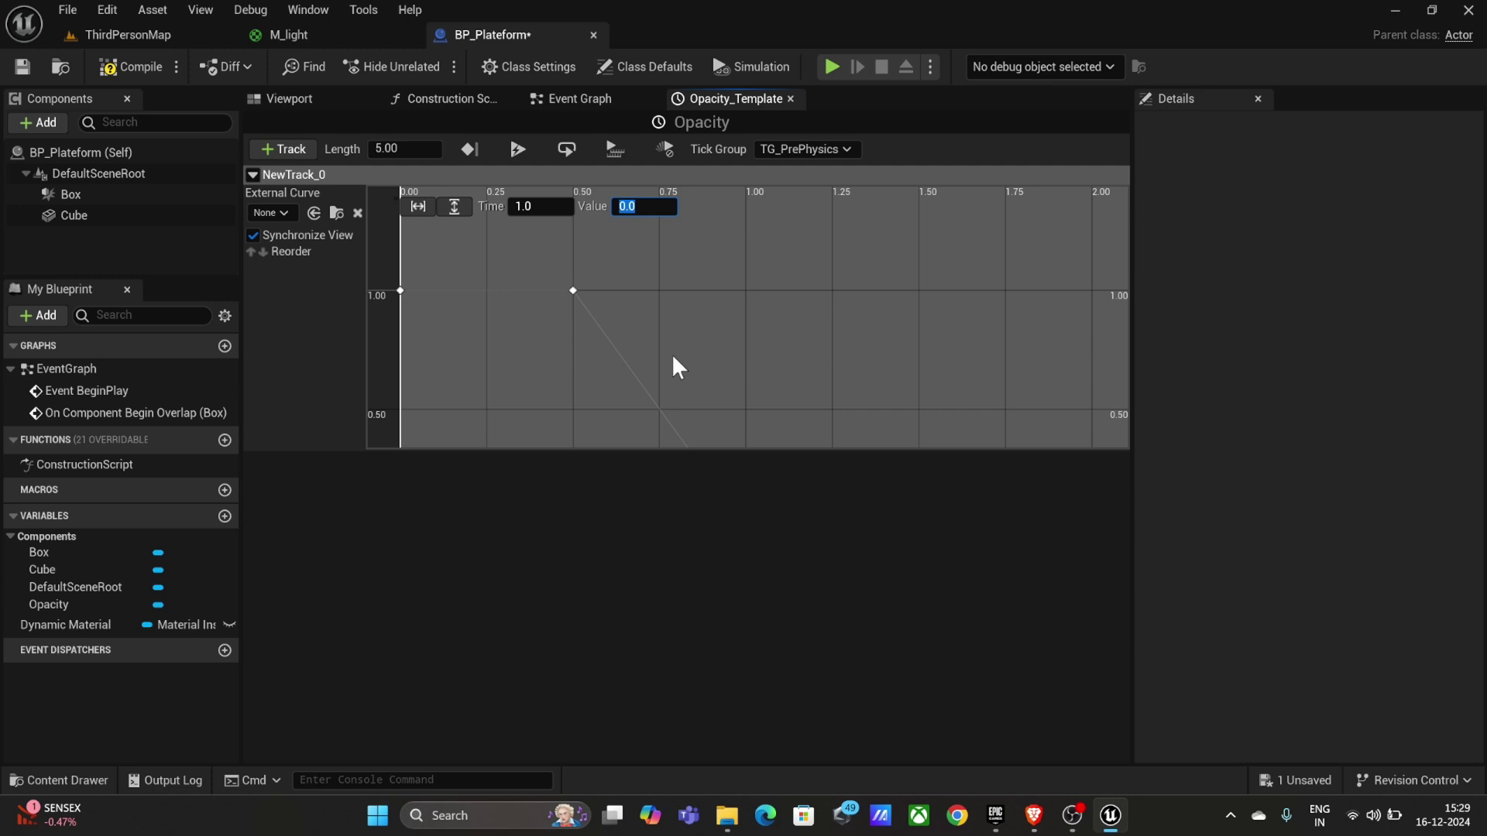
Step: Give the 1-second key Auto interpolation and return to the Event Graph
right_click(571, 294)
left_click(664, 330)
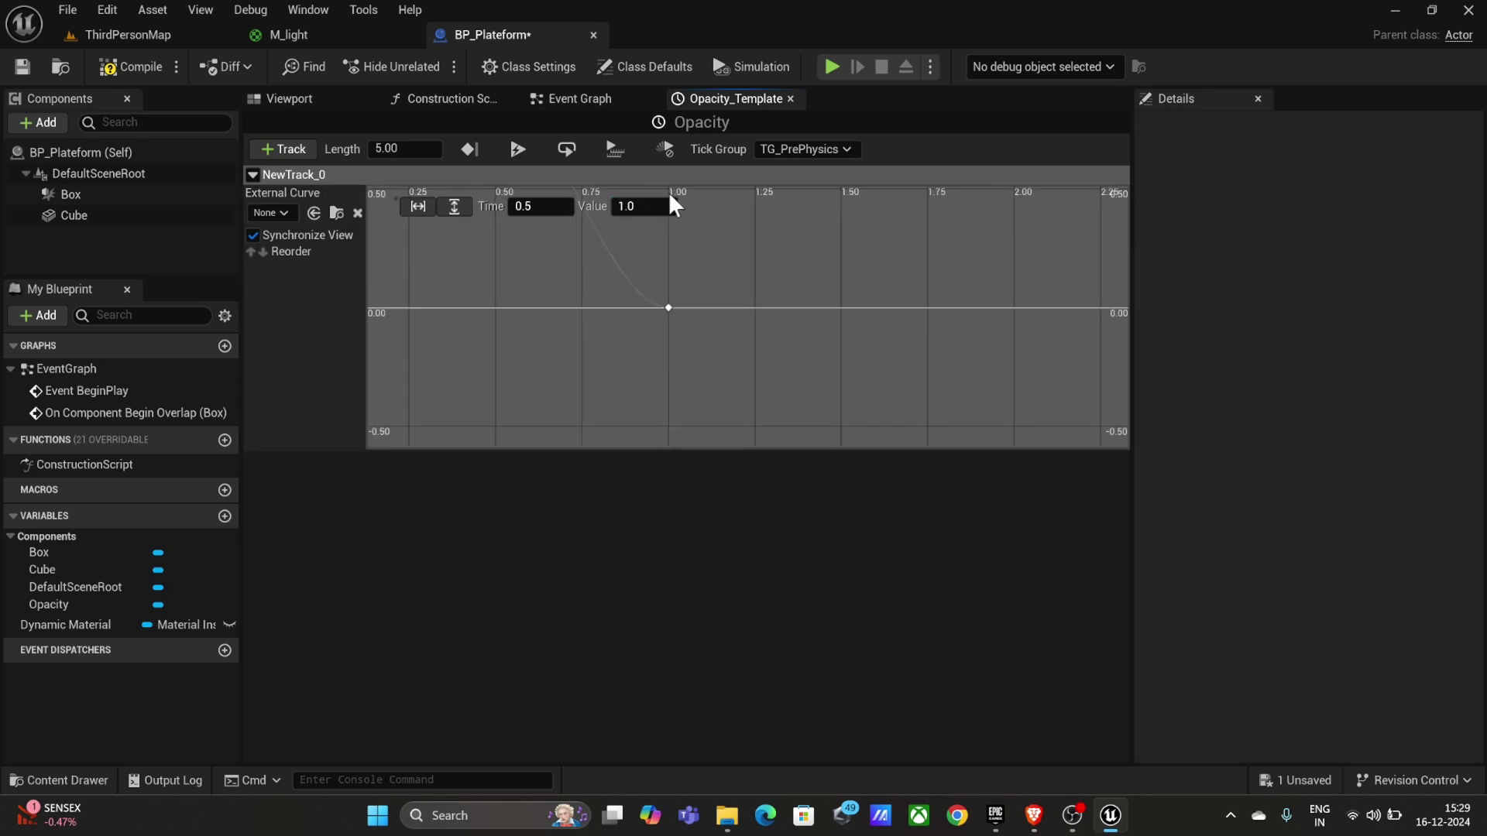
right_click(668, 305)
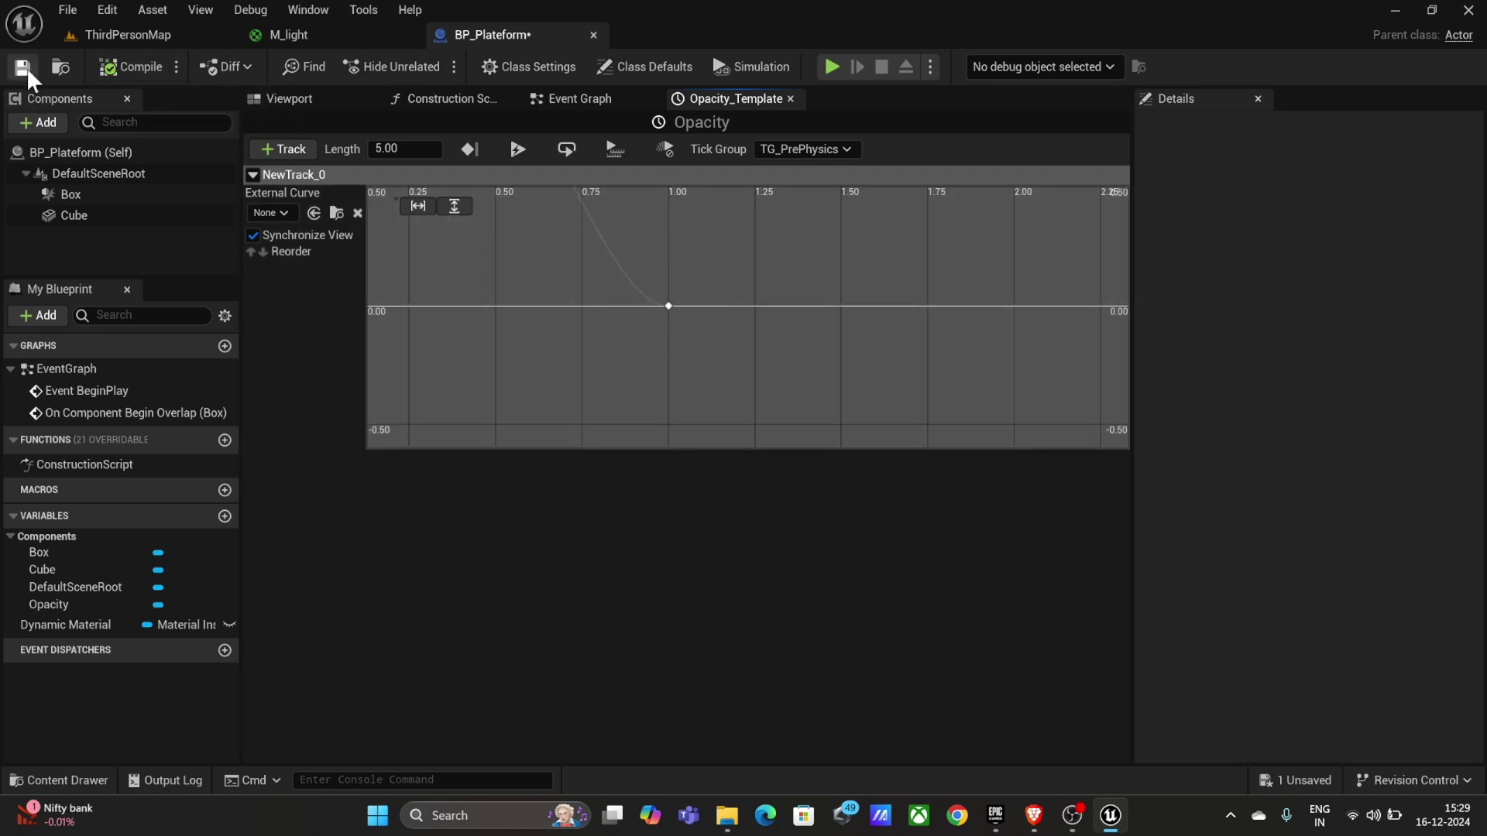
left_click(579, 97)
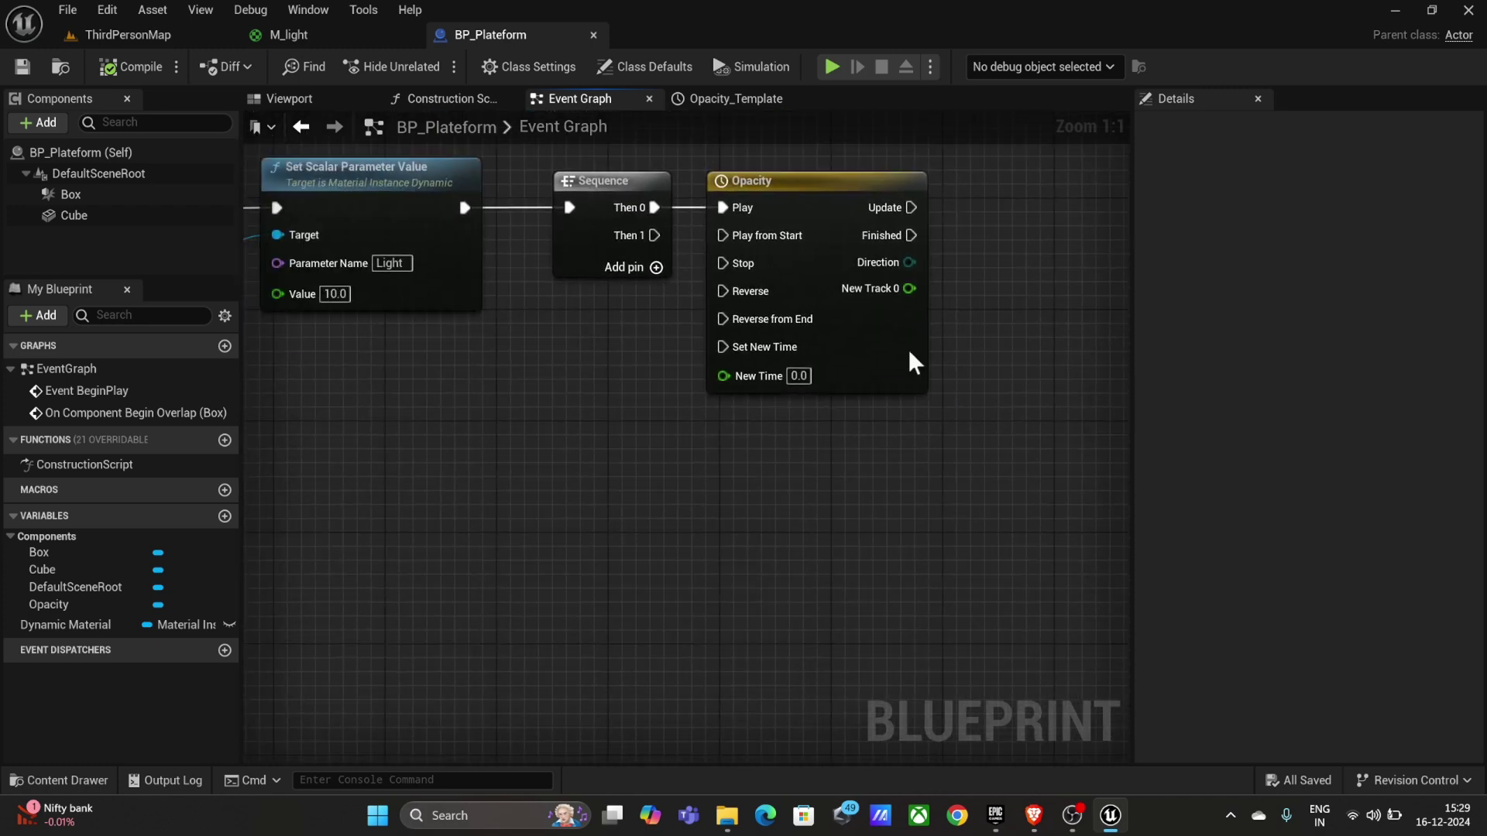
Step: Duplicate the Set Scalar Parameter Value node, driven by Opacity Update with Dynamic Material as Target
right_click_drag(820, 388, 290, 537)
left_click(302, 507)
left_click(656, 384, "ctrl")
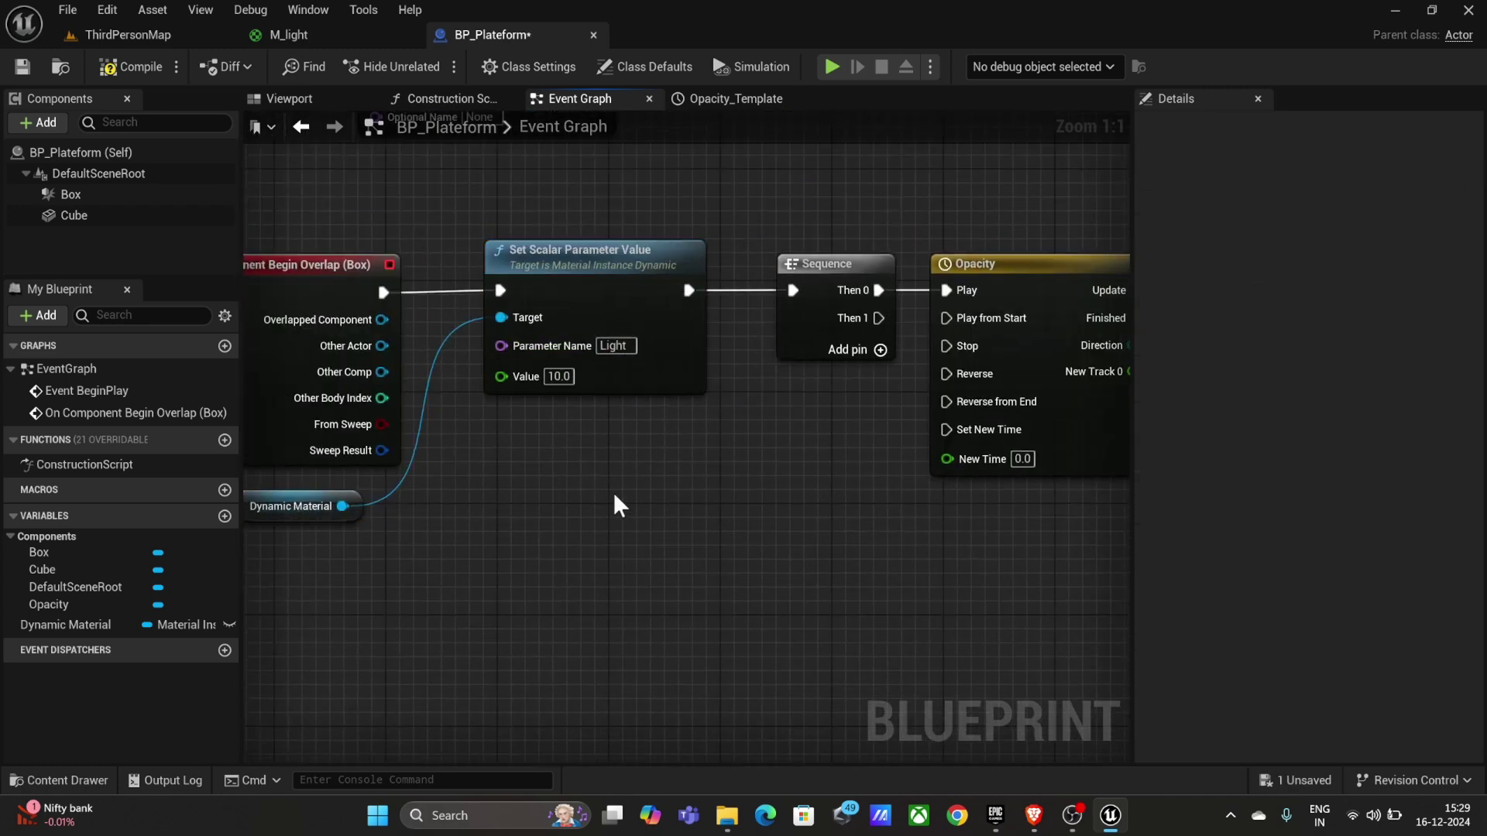
left_click_drag(701, 285, 897, 297)
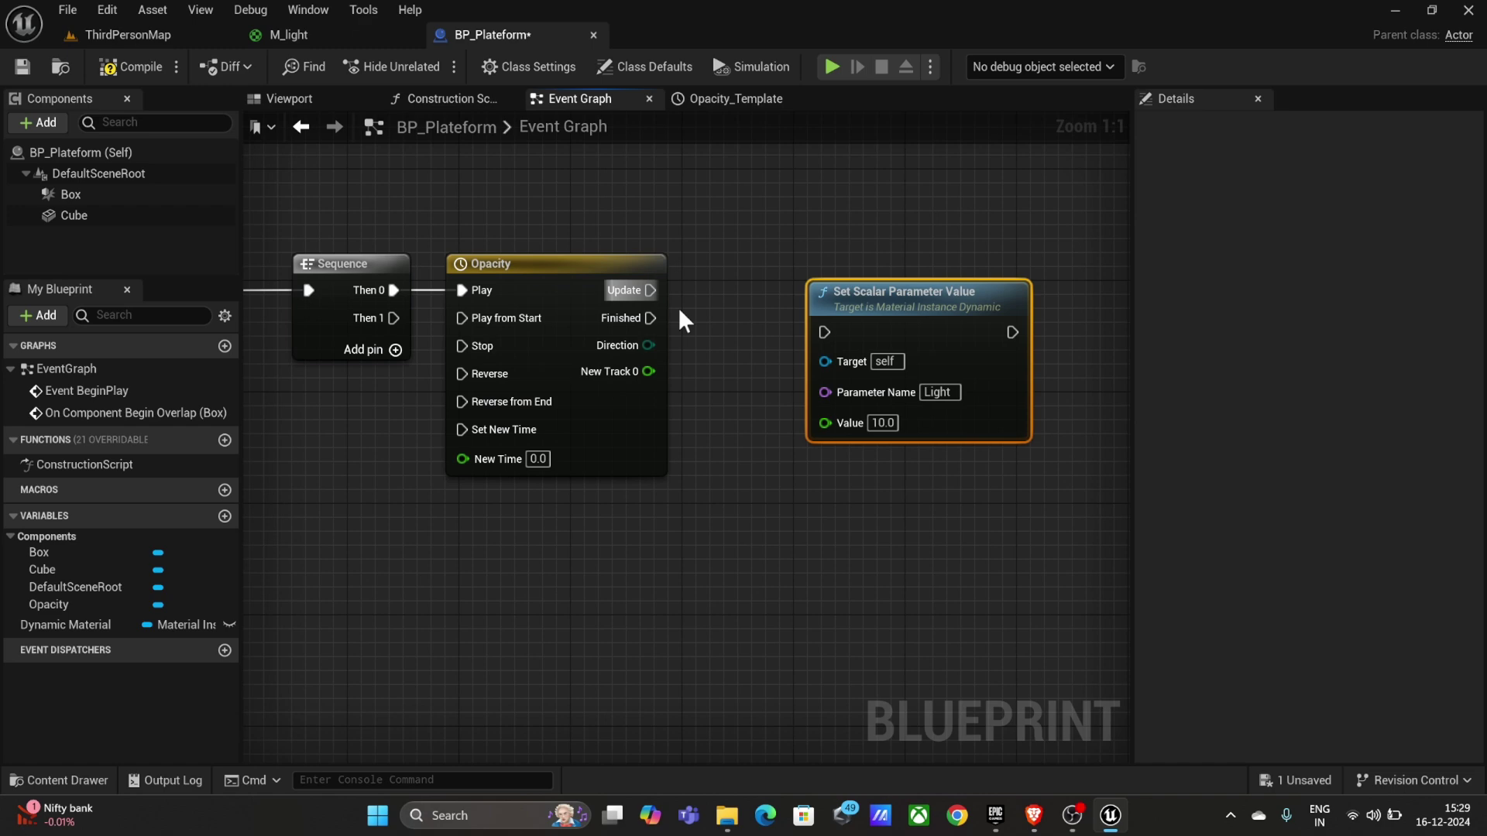
left_click_drag(820, 337, 821, 337)
key("q")
left_click_drag(59, 623, 779, 326)
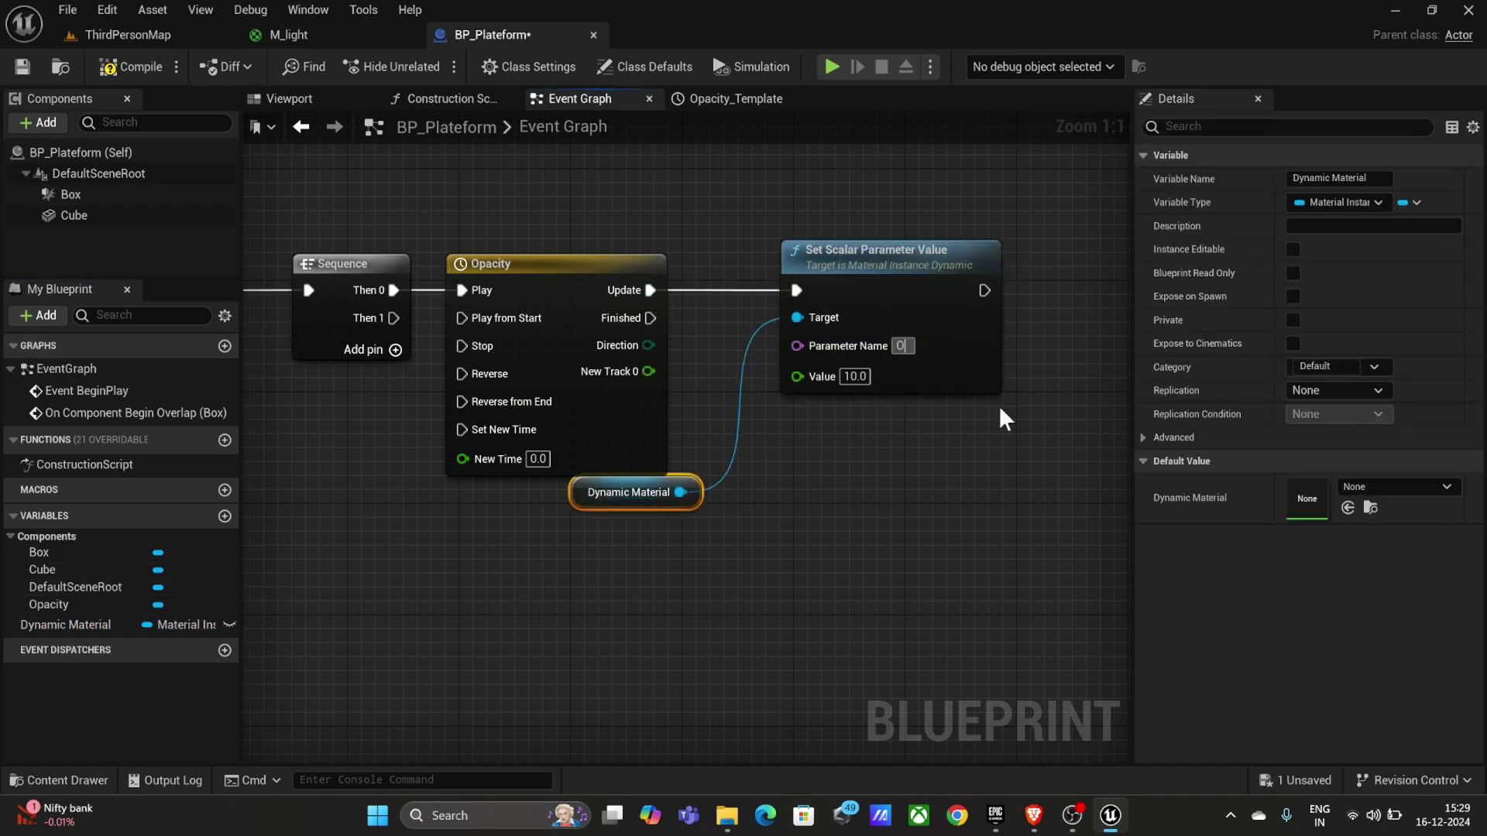
left_click(120, 35)
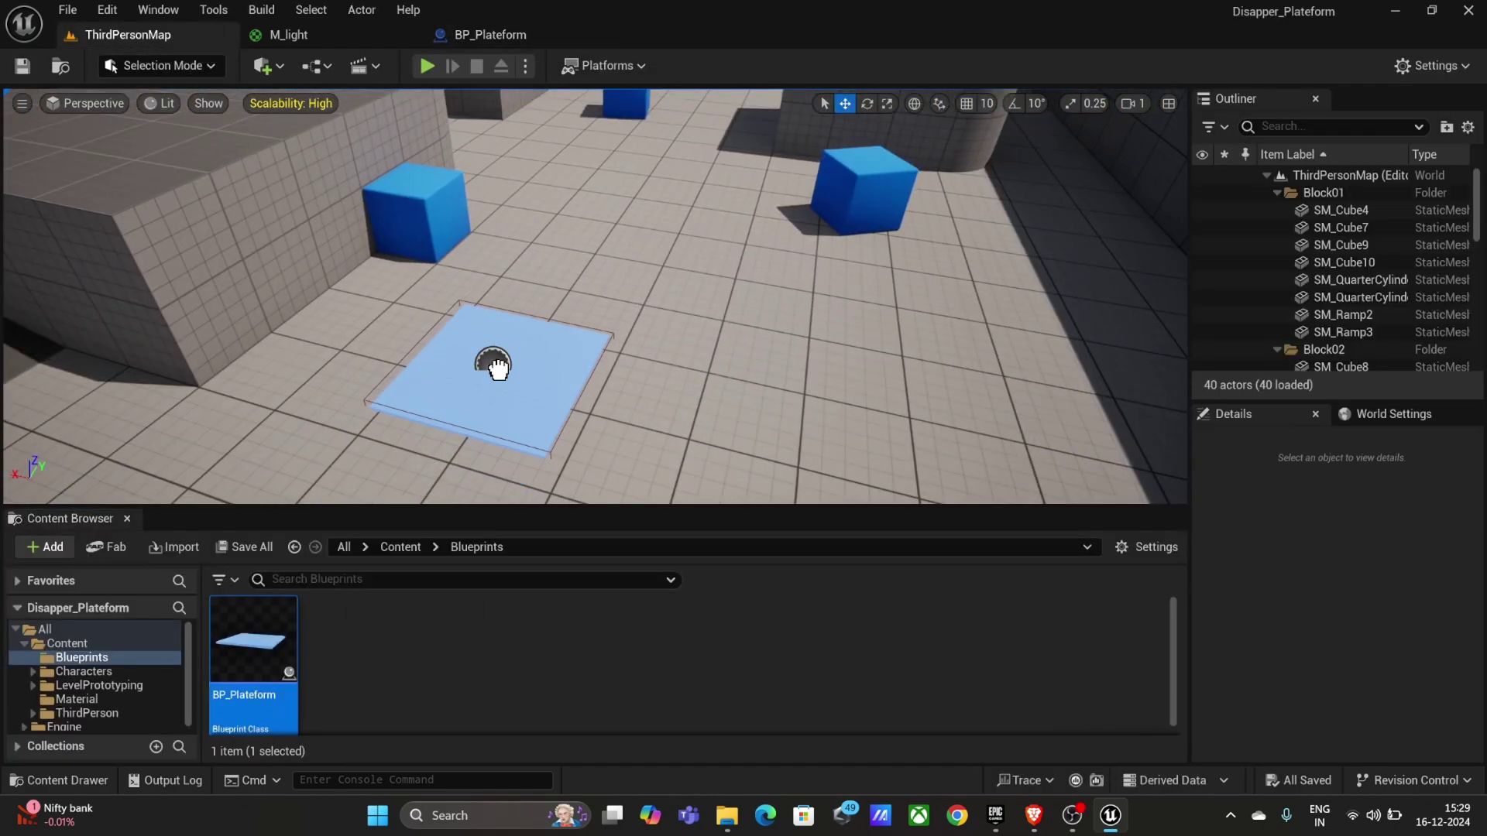
Step: Place a raised BP_Plateform and Alt-duplicate platform pairs into a ten-platform grid
left_click(581, 371)
right_click_drag(581, 372, 578, 349)
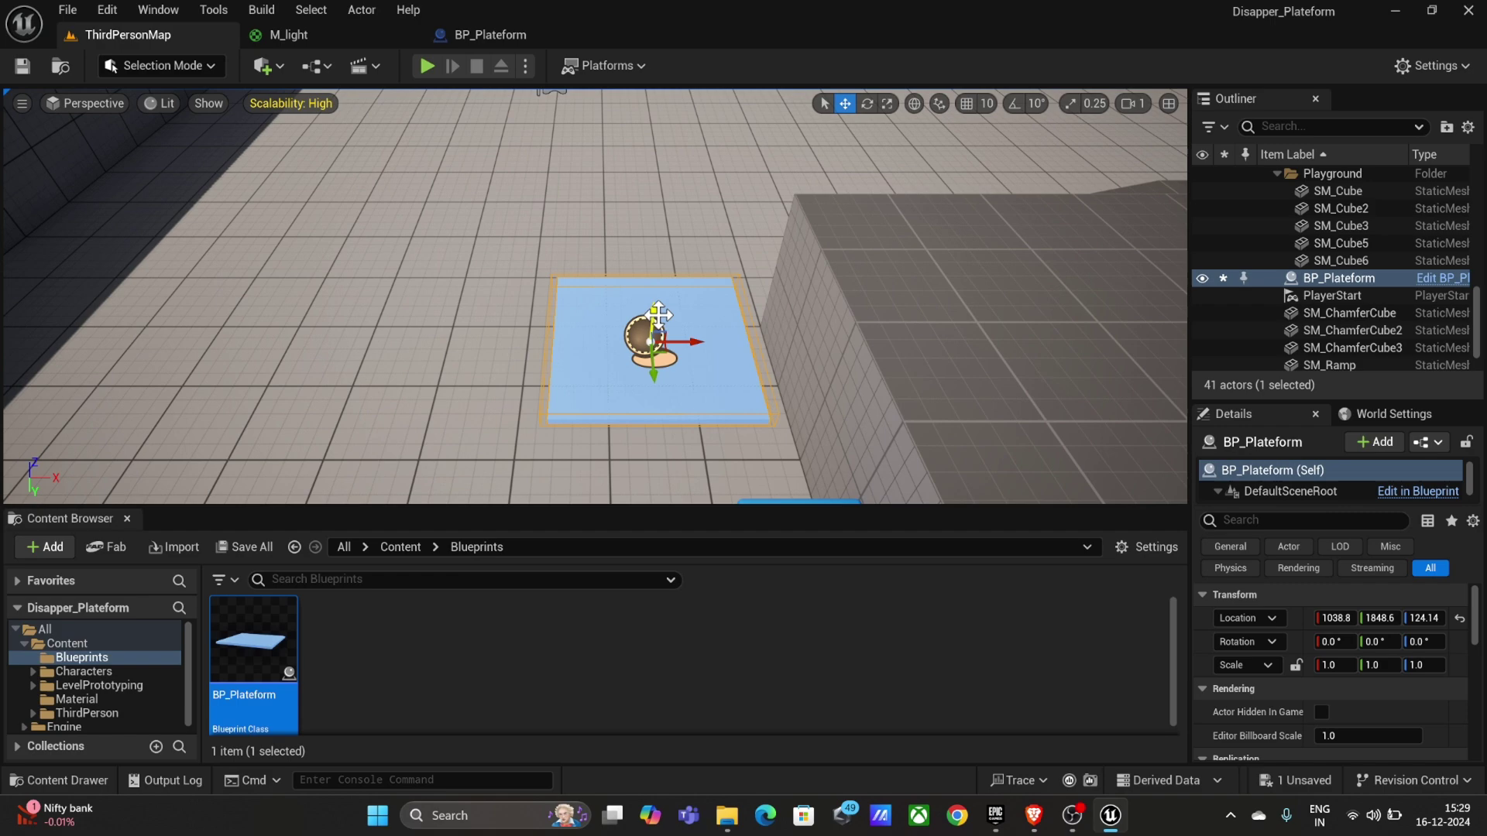
mouse_move(658, 313)
right_mouse_down()
mouse_move(465, 348)
mouse_move(612, 338)
mouse_move(471, 172)
right_mouse_up()
left_click(563, 337, "ctrl")
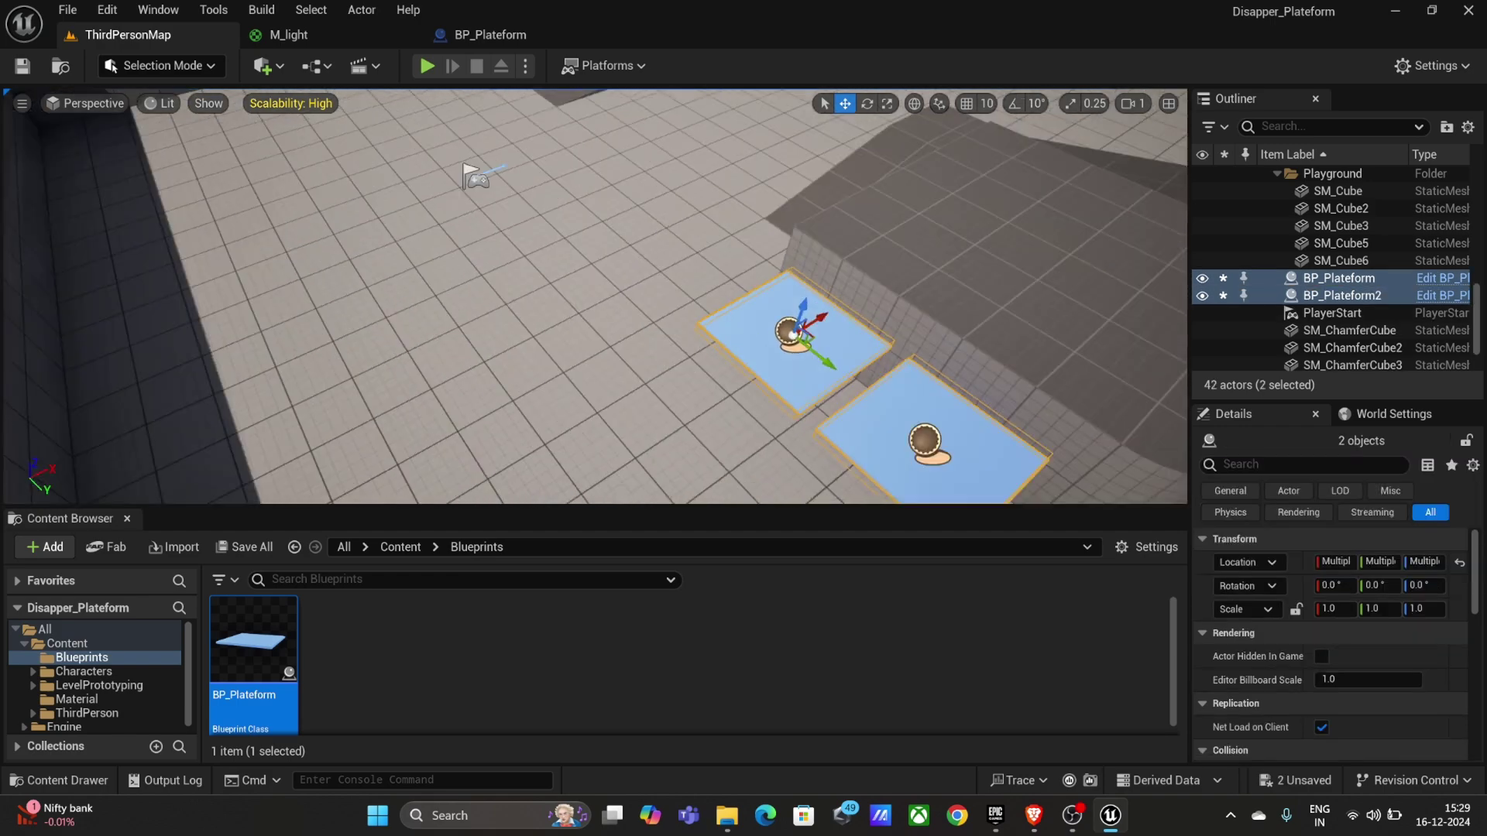
mouse_move(697, 279)
left_mouse_down("alt")
mouse_move(604, 454)
mouse_move(477, 487)
left_mouse_up("alt")
scroll(478, 487, "down", 3)
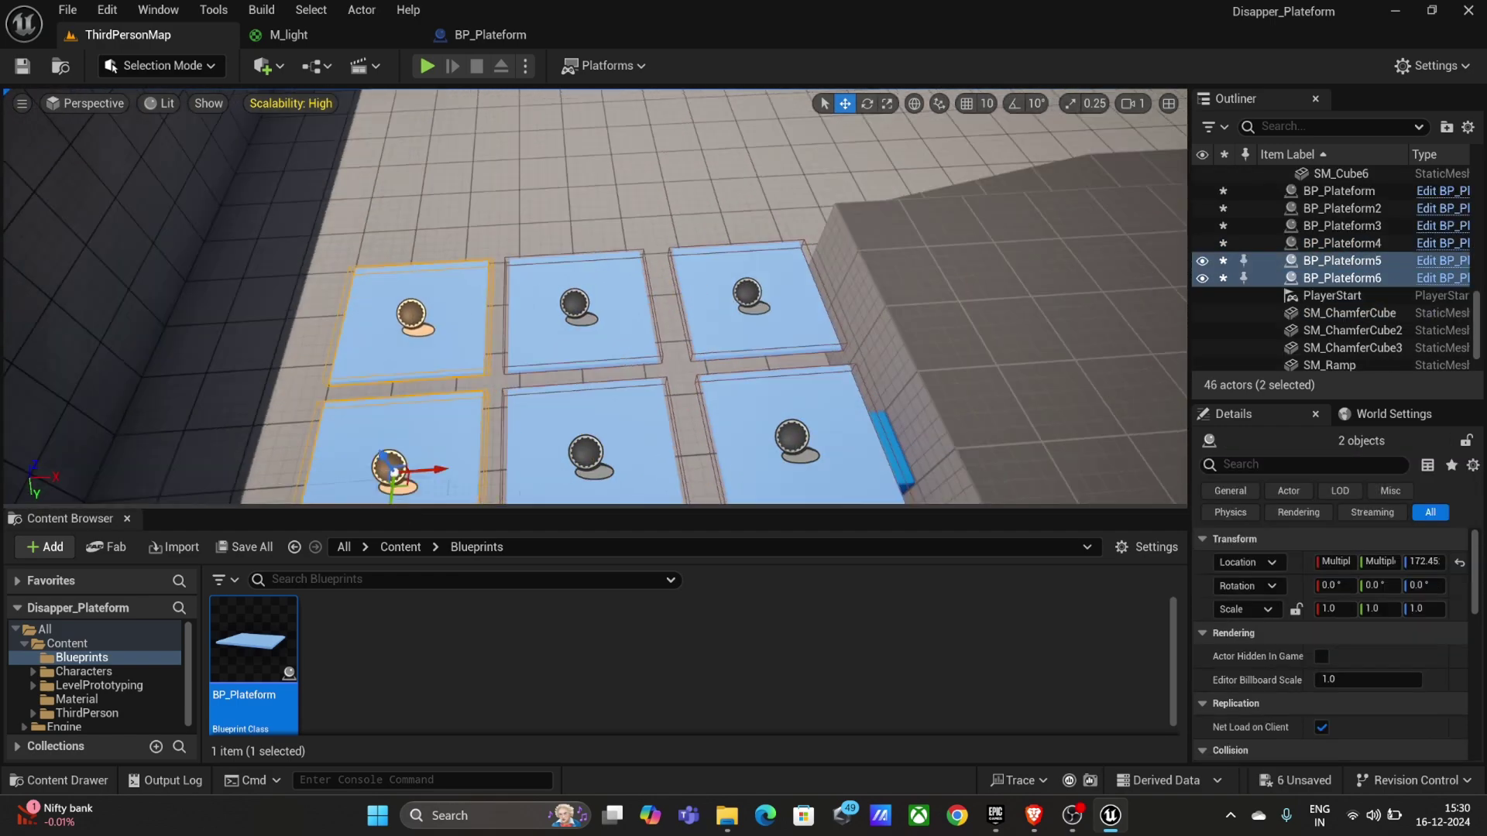
left_click_drag(489, 348, 363, 345, "alt")
left_click_drag(230, 324, 221, 337, "alt")
right_click_drag(581, 233, 697, 174)
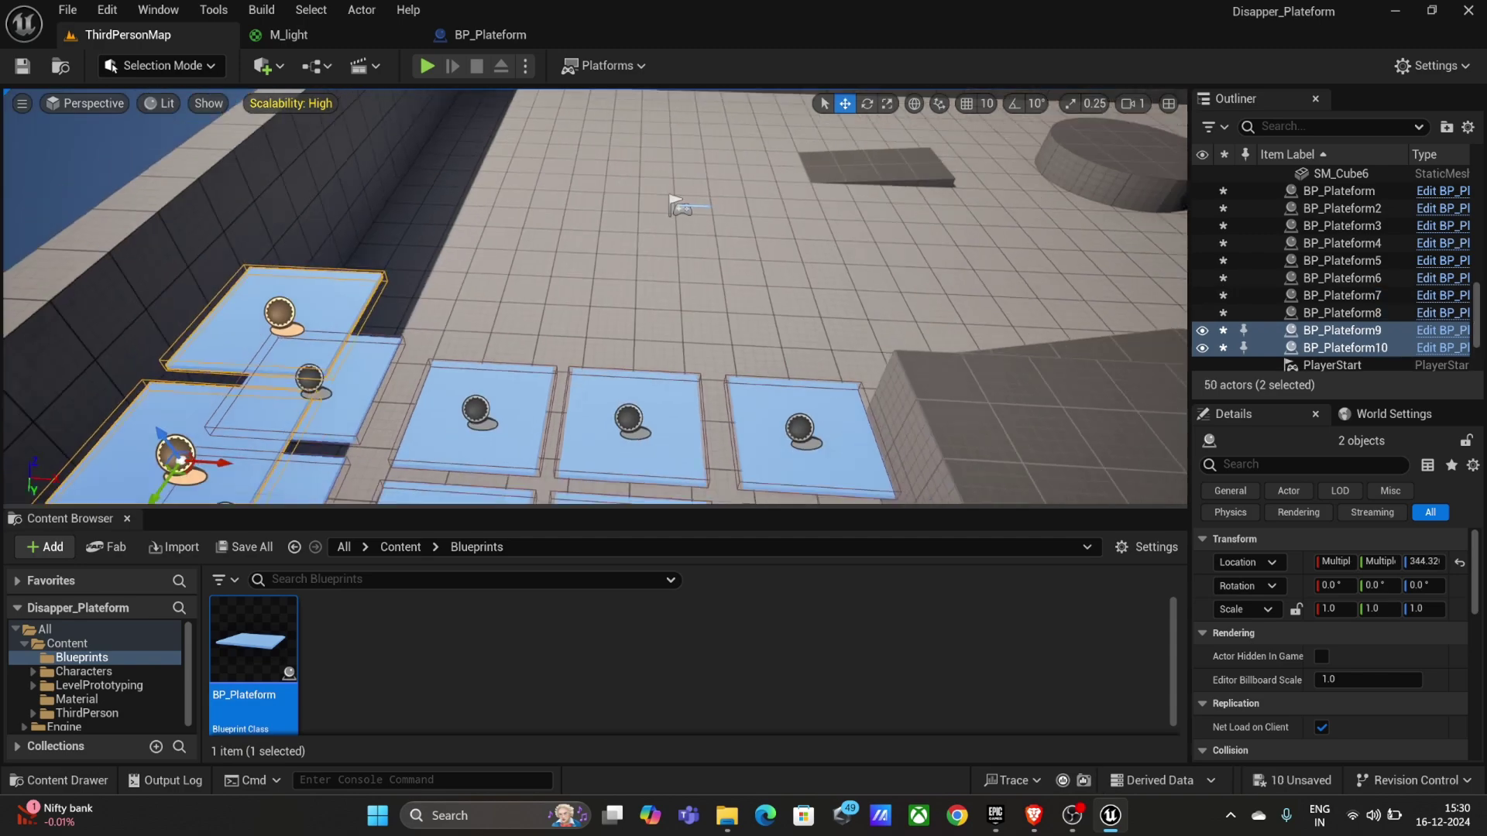
Step: Play-test the level by running the character across the platforms
left_click(431, 67)
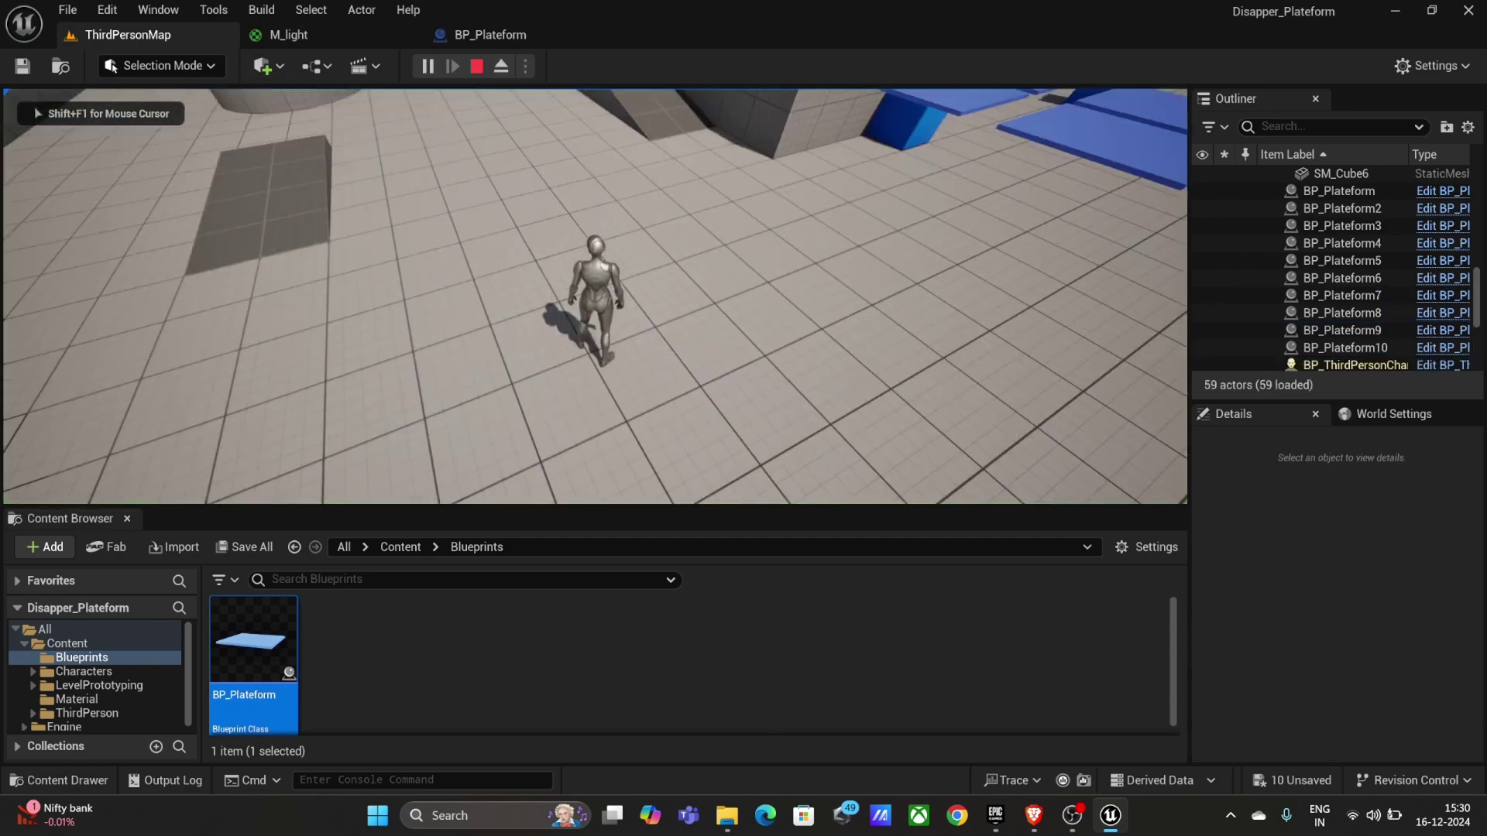
key("w")
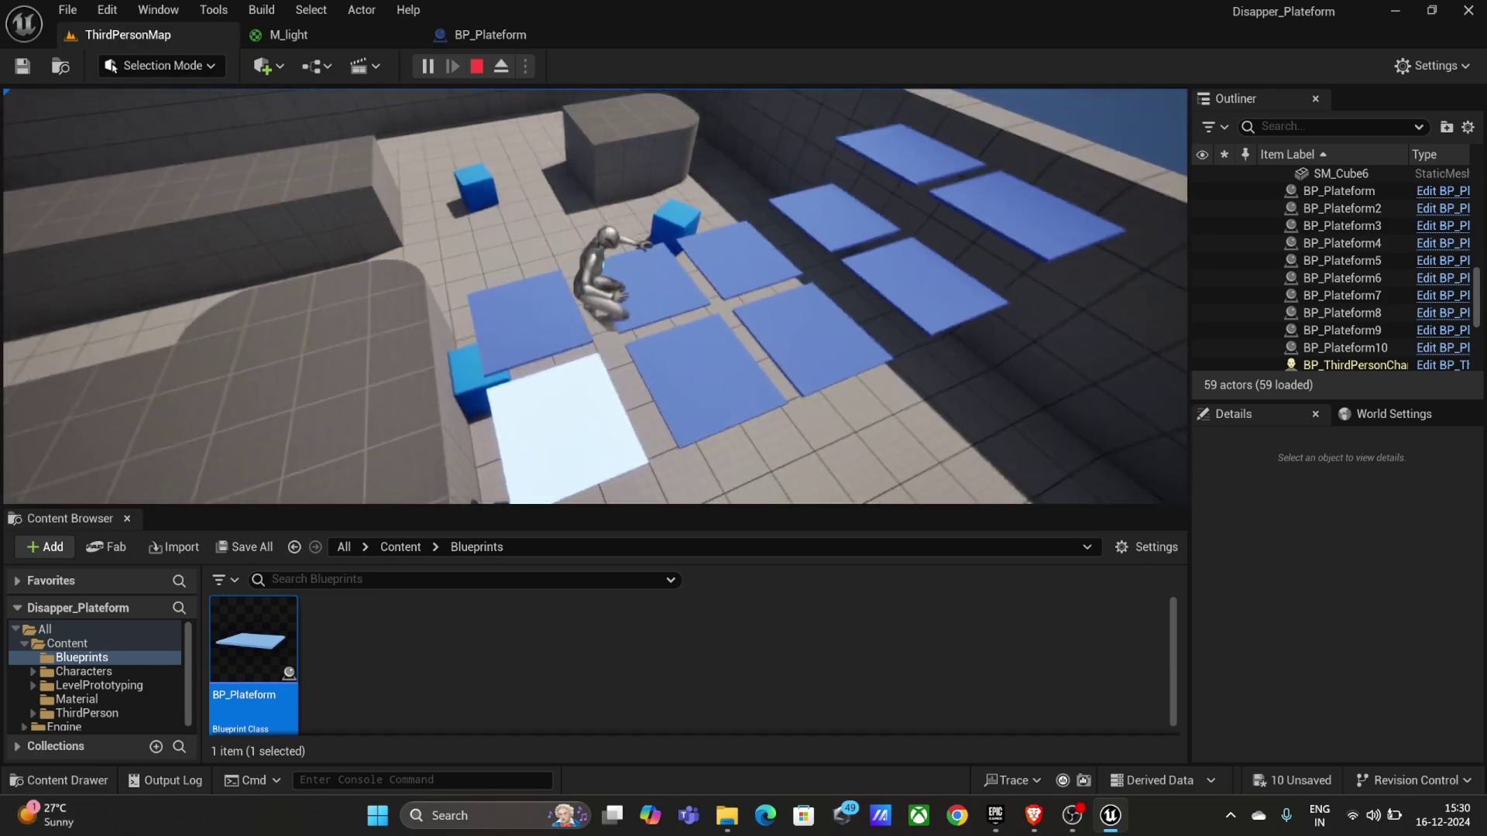
key("Escape")
Step: Review the M_light material and Opacity timeline, then bring the Sequence node into view
left_click(288, 34)
right_click_drag(663, 639, 566, 554)
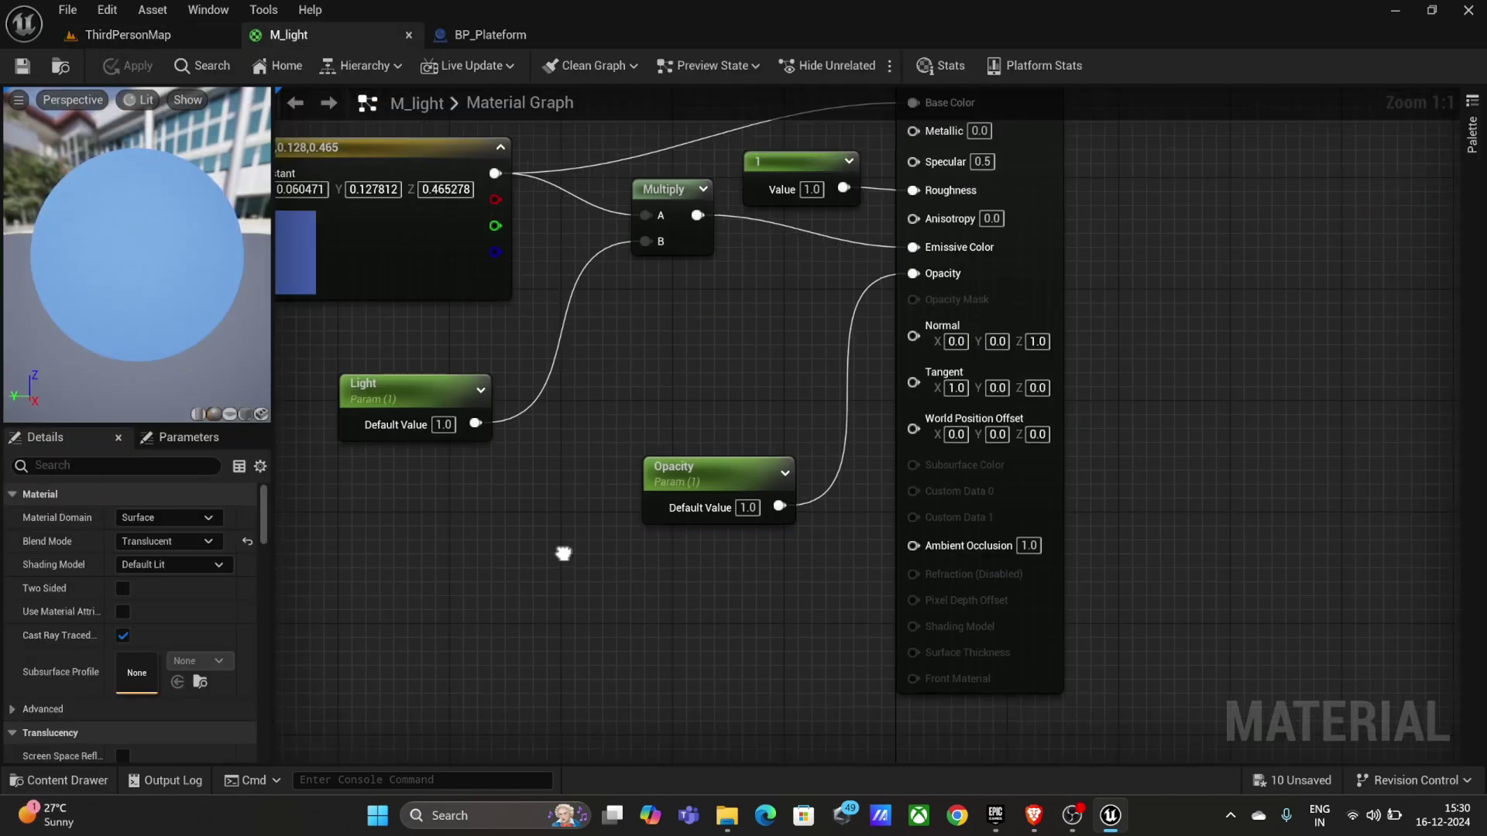
left_click(490, 34)
left_click(725, 99)
left_click(580, 99)
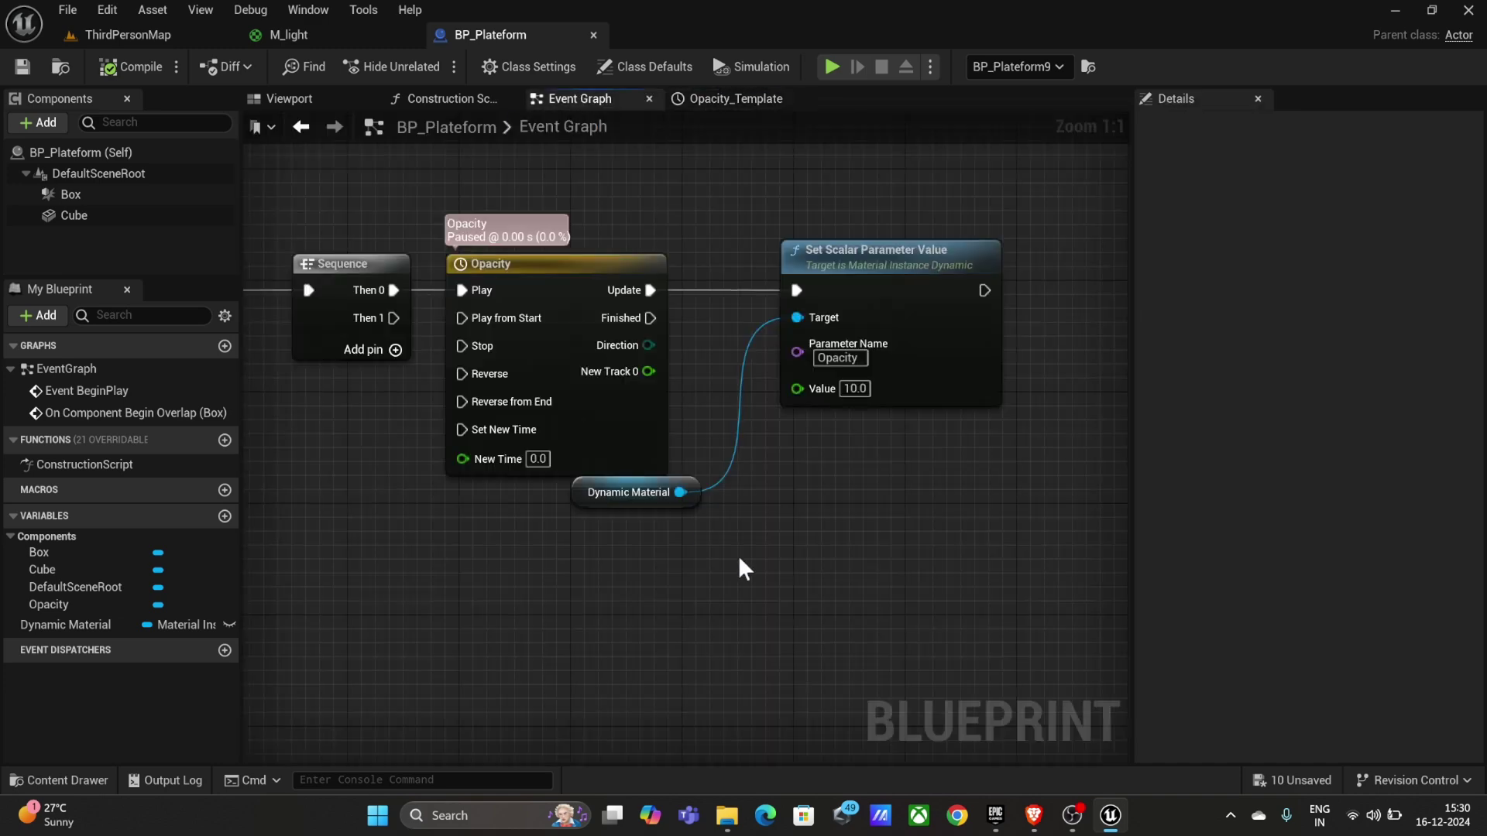
mouse_move(737, 565)
right_mouse_down()
mouse_move(590, 356)
mouse_move(487, 486)
mouse_move(646, 412)
right_mouse_up()
left_click(590, 357)
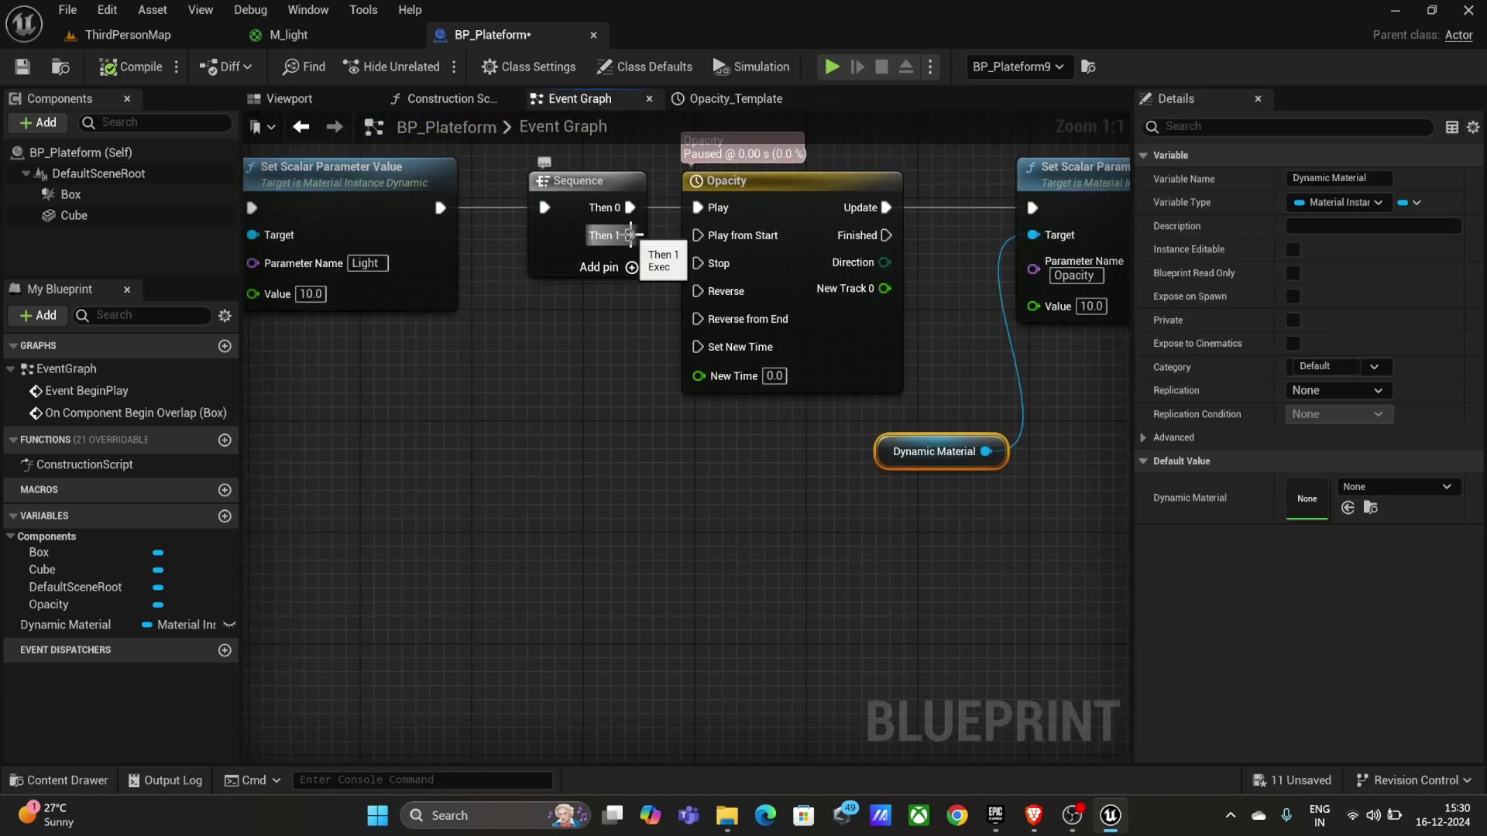
Step: Run a 0.7-second Delay from Sequence Then 1 into Destroy Actor
left_click_drag(628, 235, 615, 541)
type("delay")
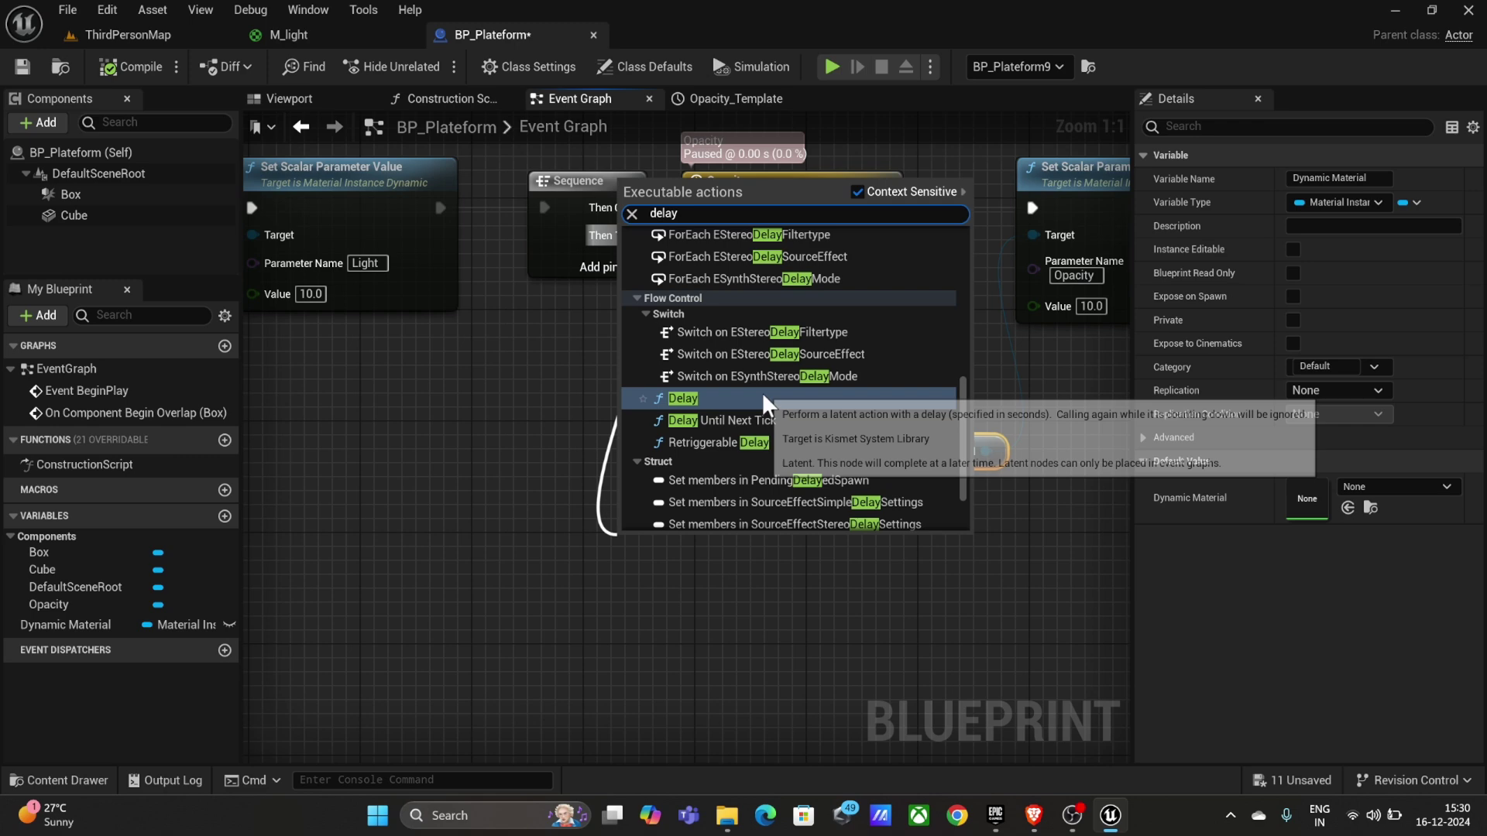
left_click(762, 399)
double_click(697, 598)
type("0.7")
left_click(794, 680)
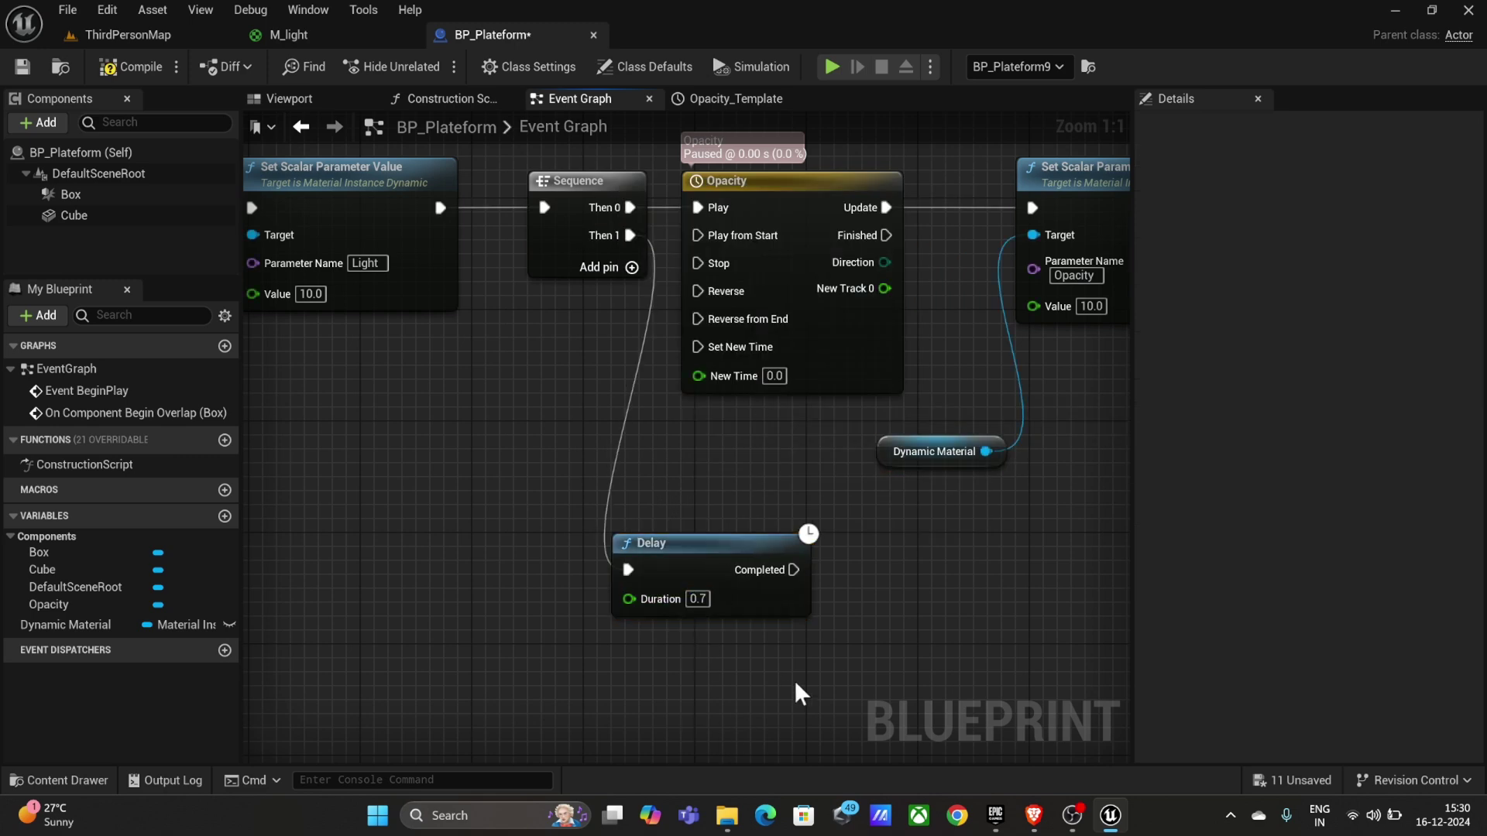
left_click_drag(794, 570, 892, 582)
type("destroy")
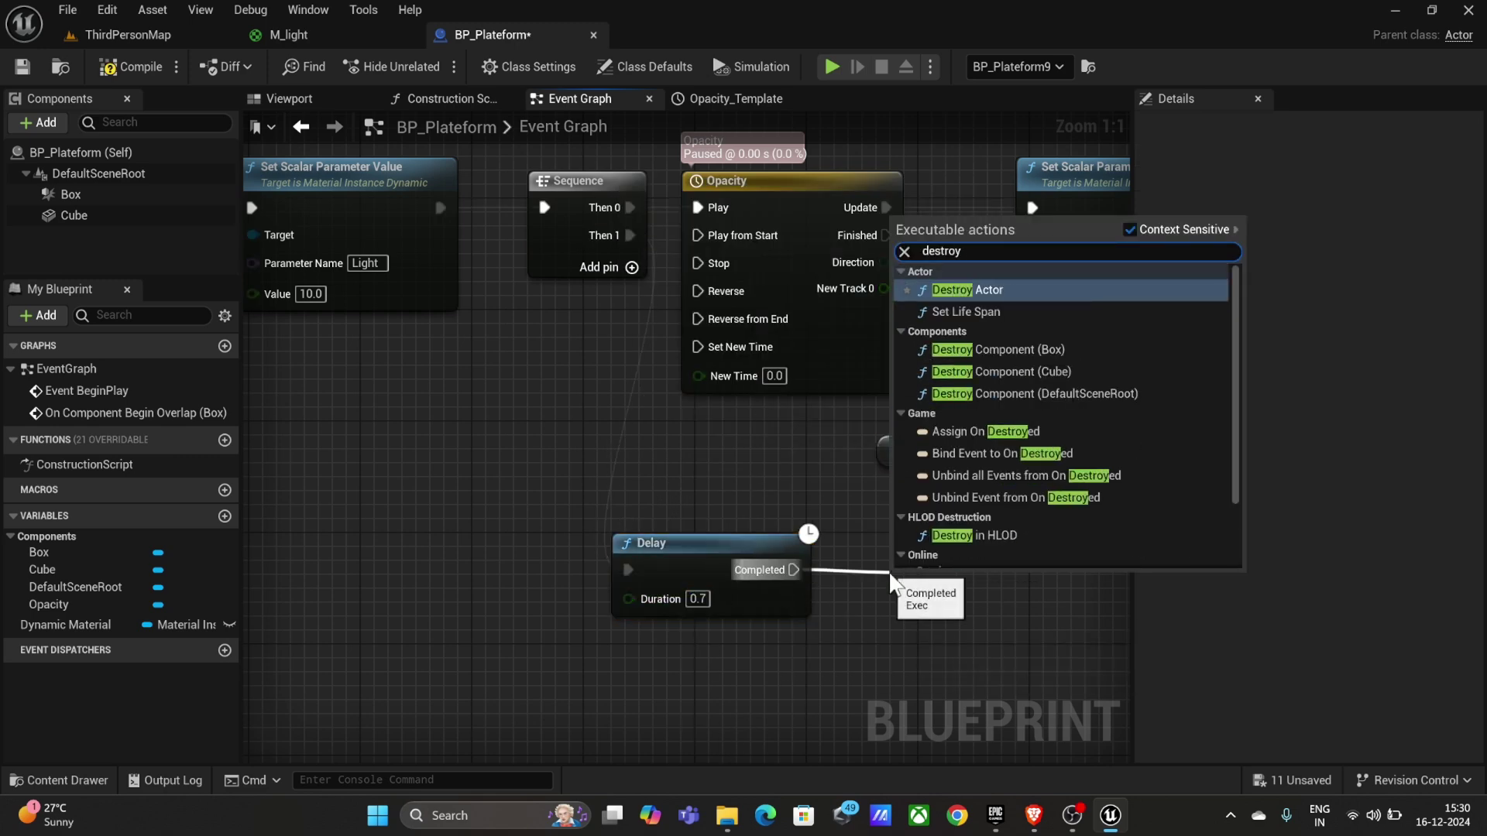
left_click(1070, 291)
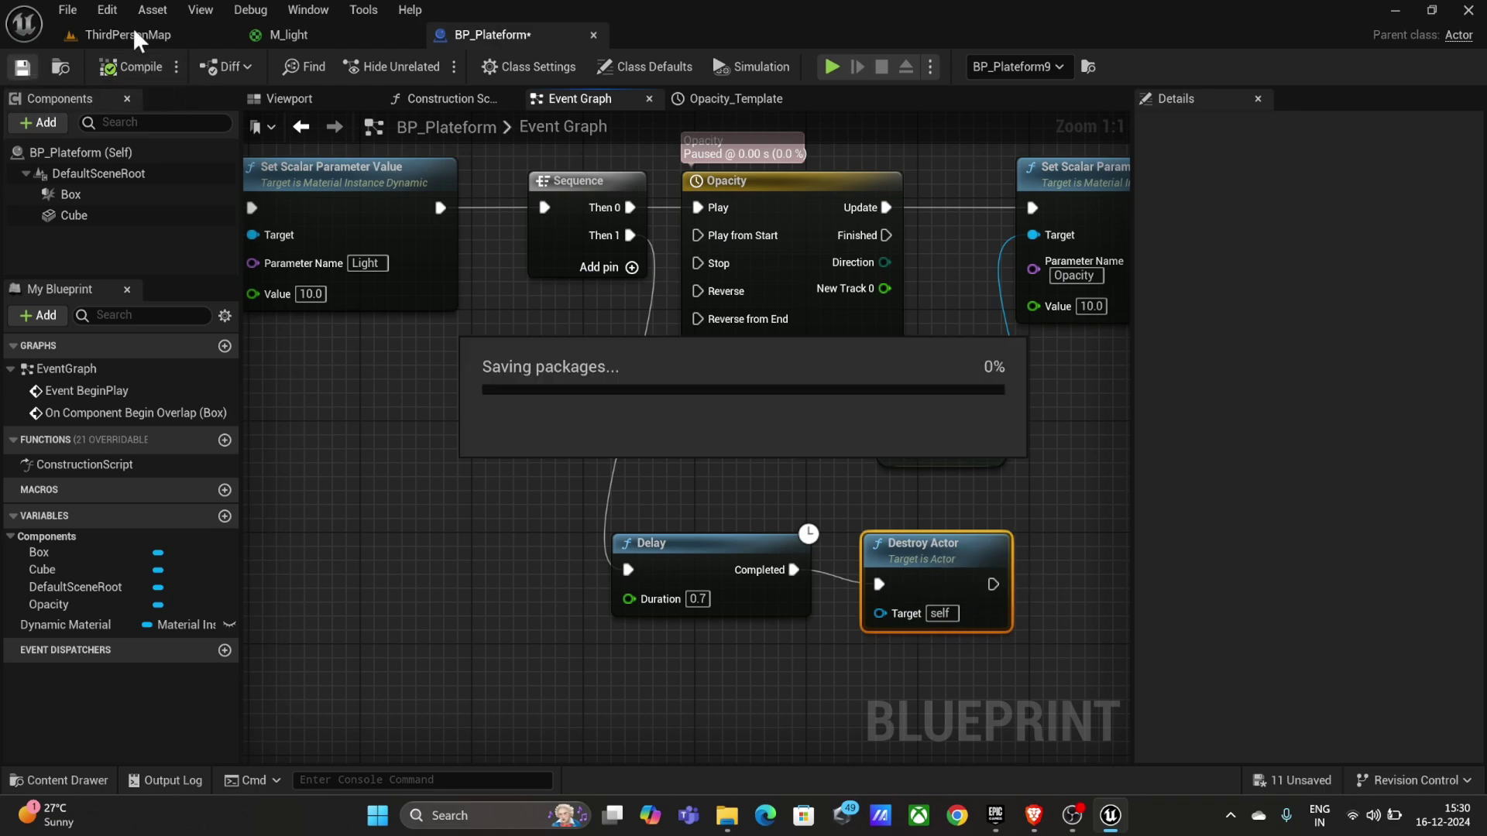
left_click(223, 42)
Step: Run and jump the character over the platforms, watching them brighten and vanish, then stop play
left_click(428, 66)
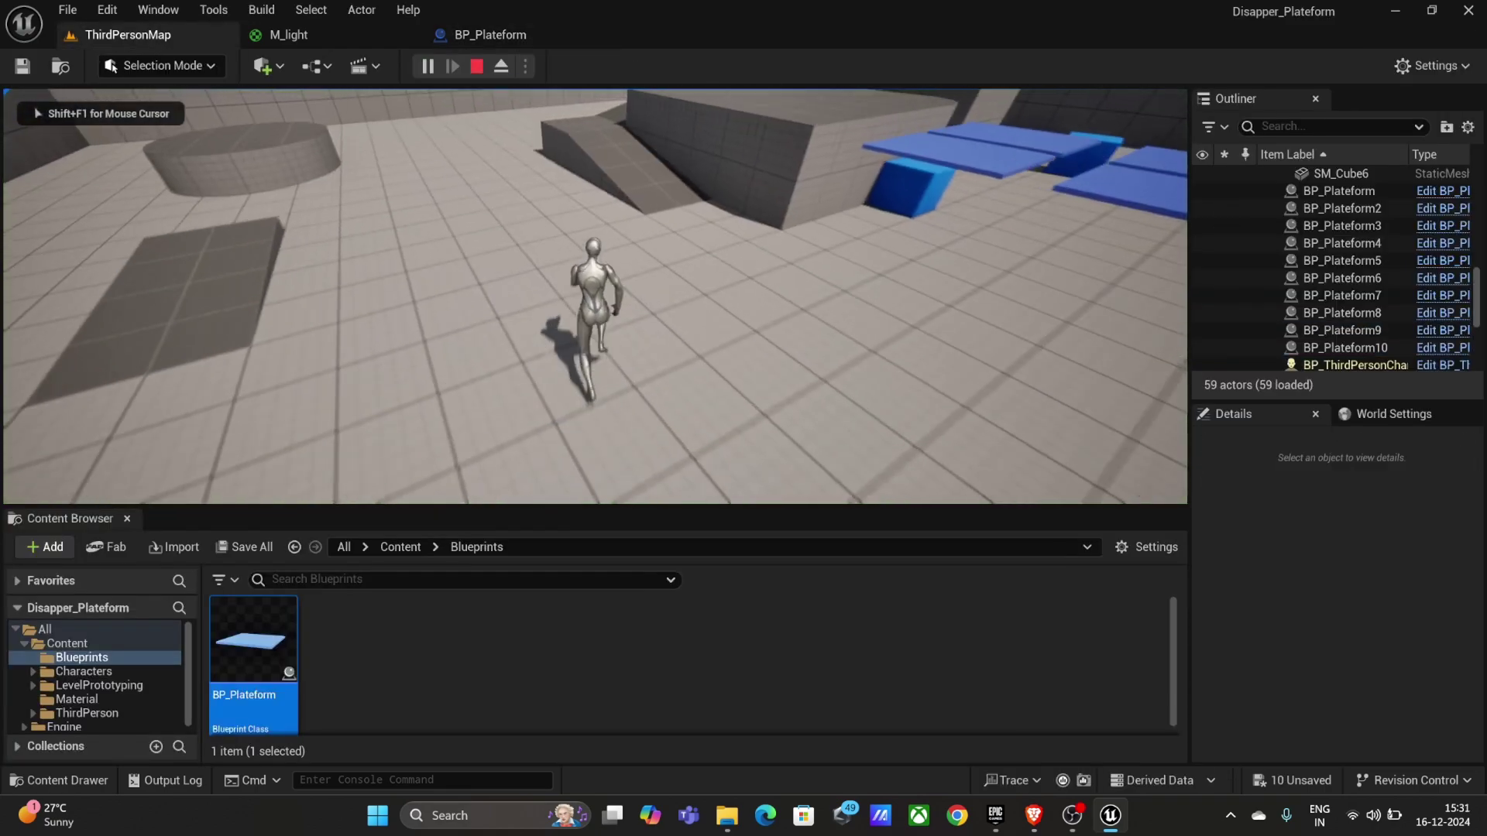
key("w")
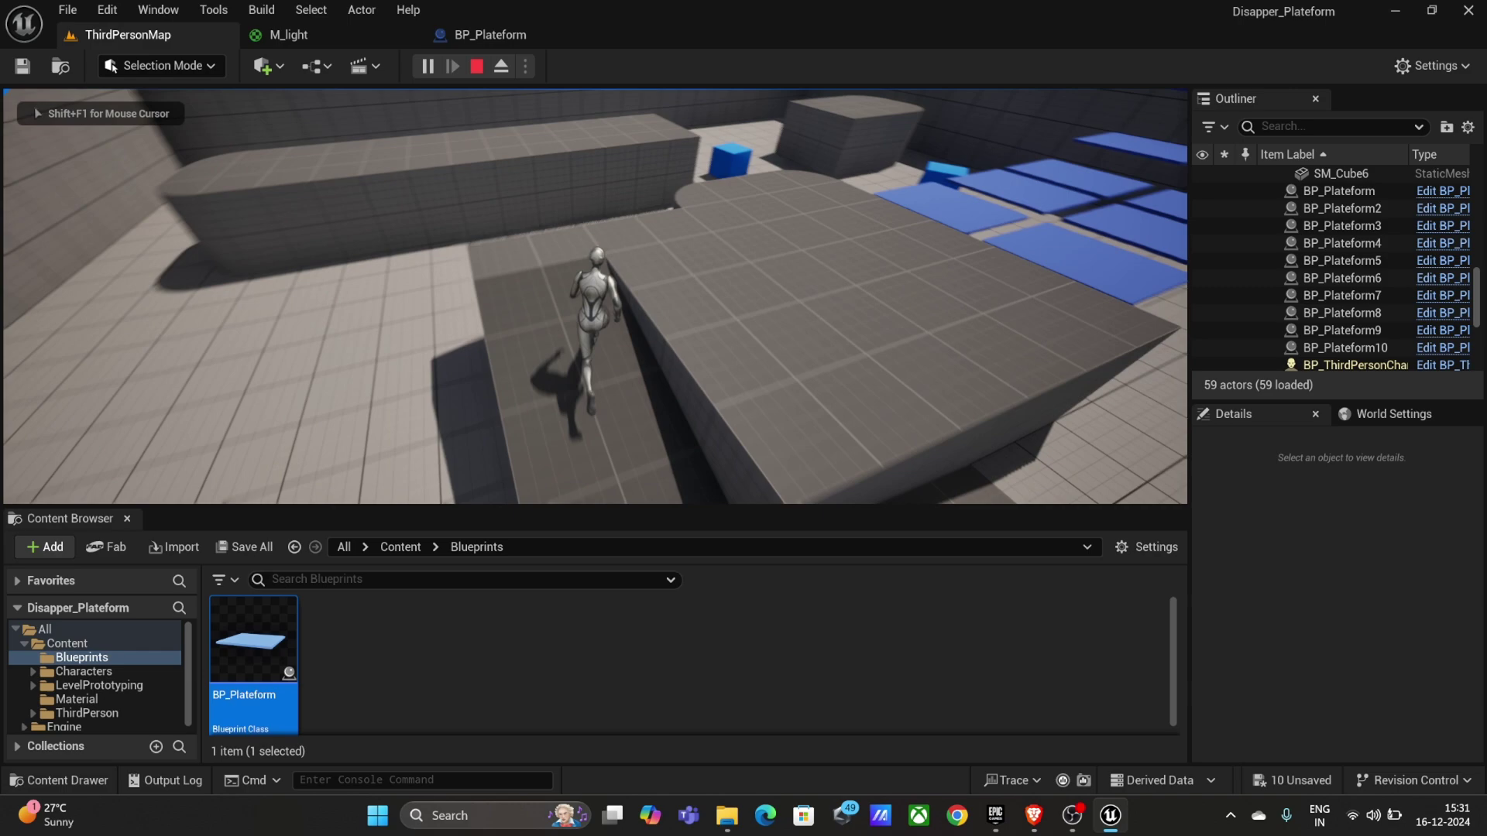
key("w")
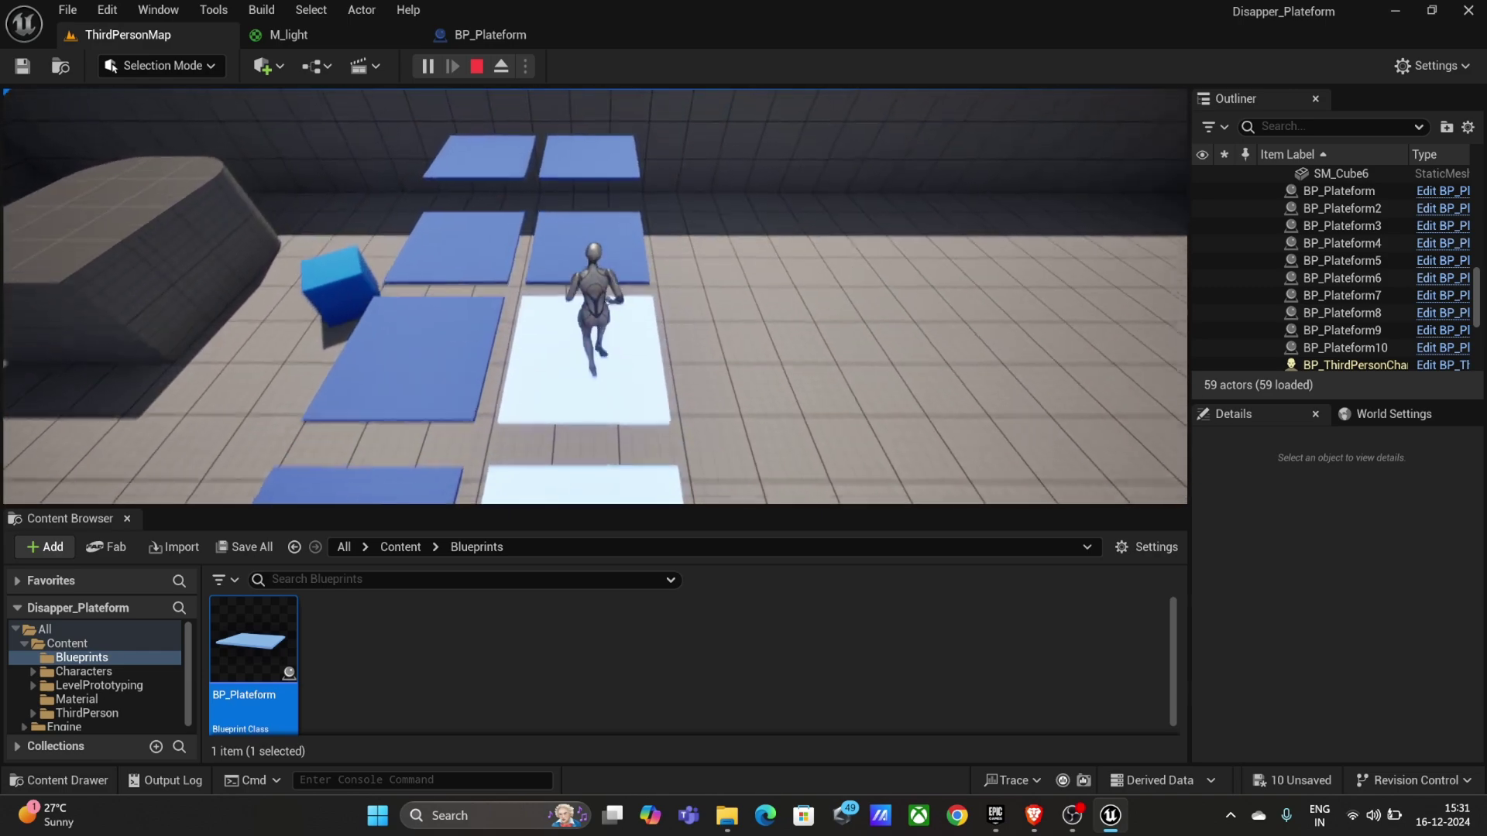
key("w")
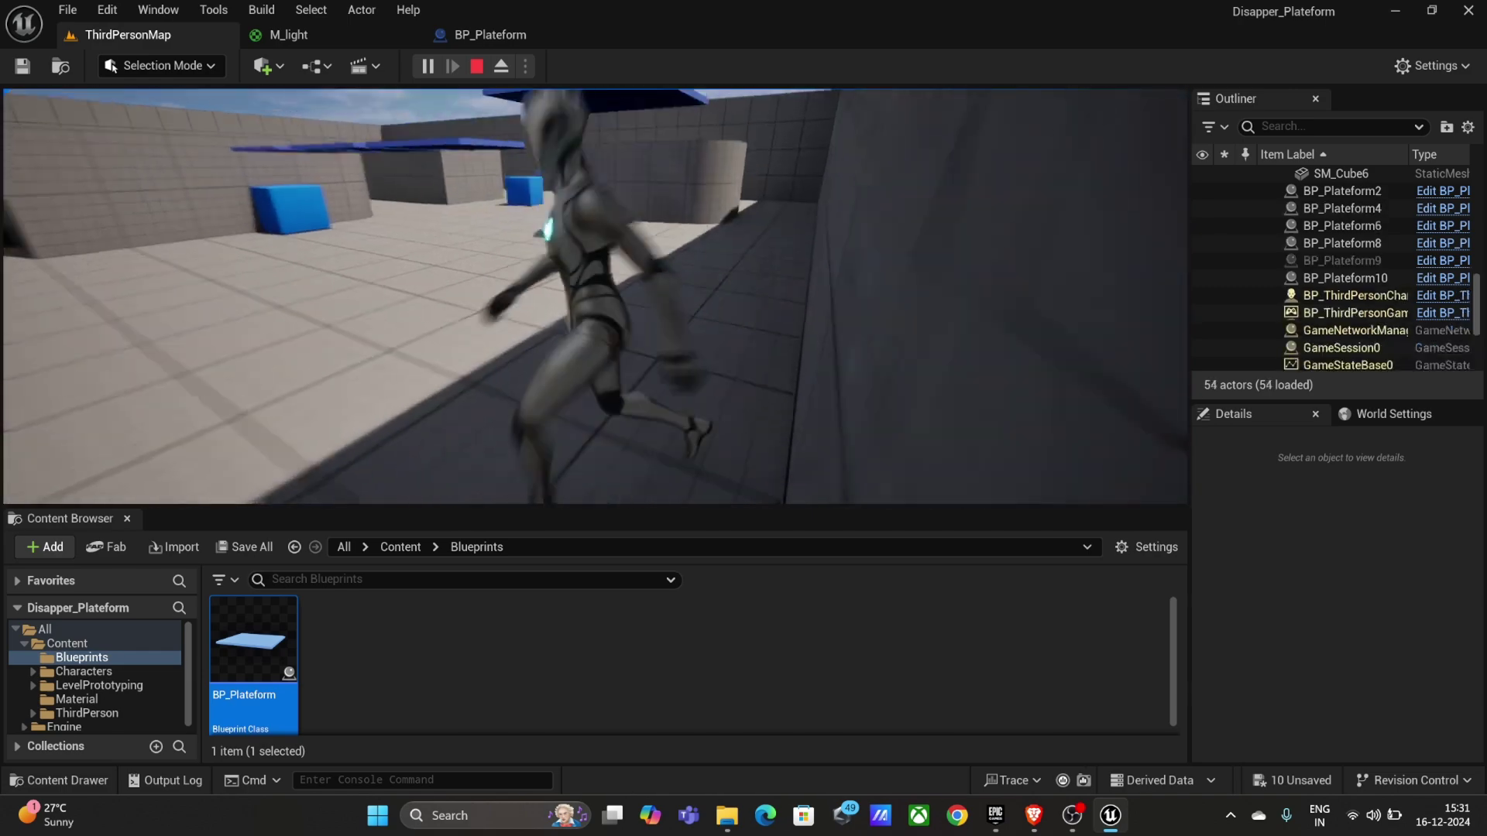
key("w")
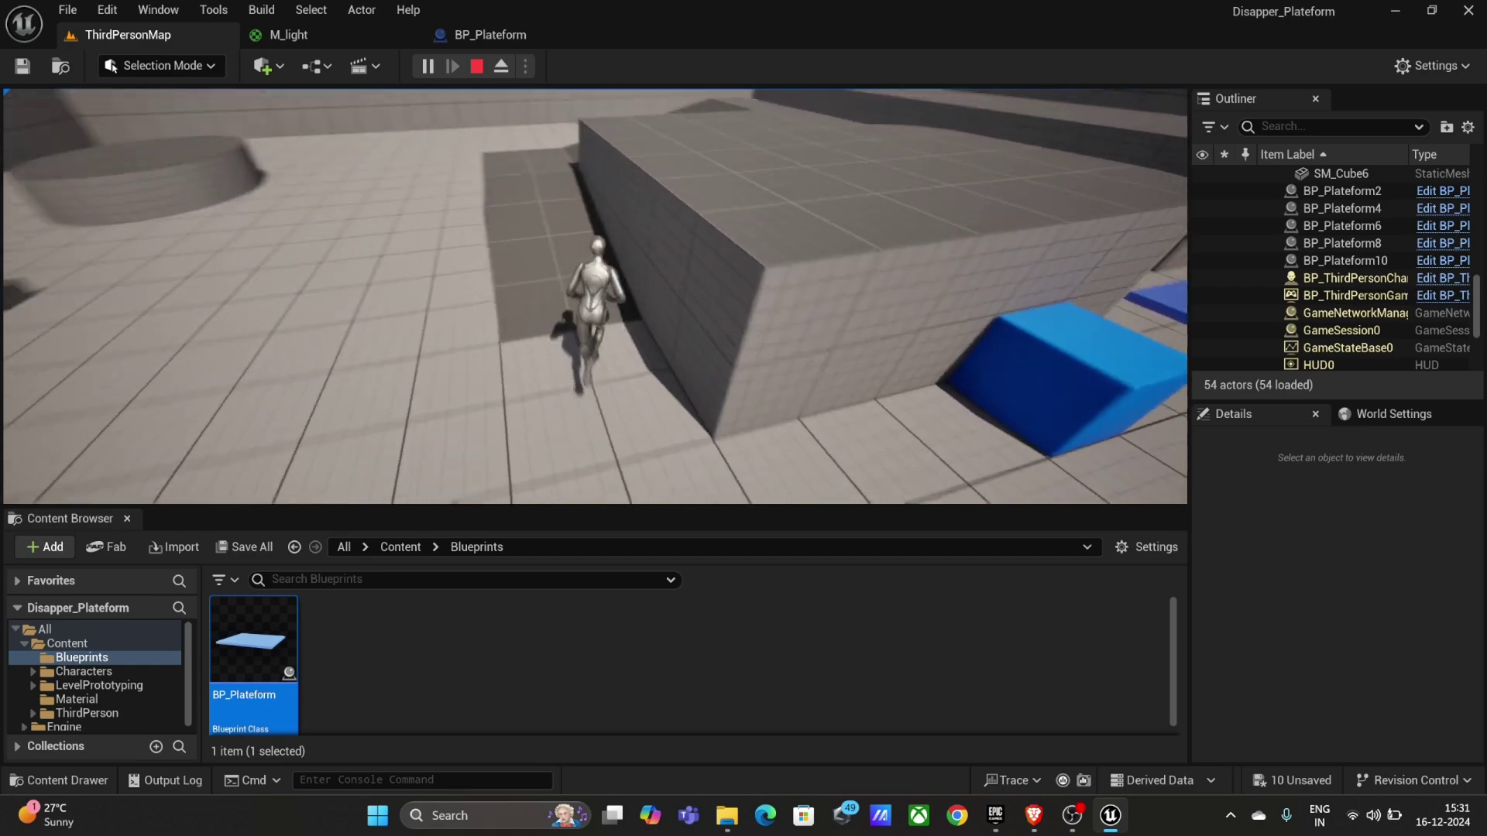
key("w")
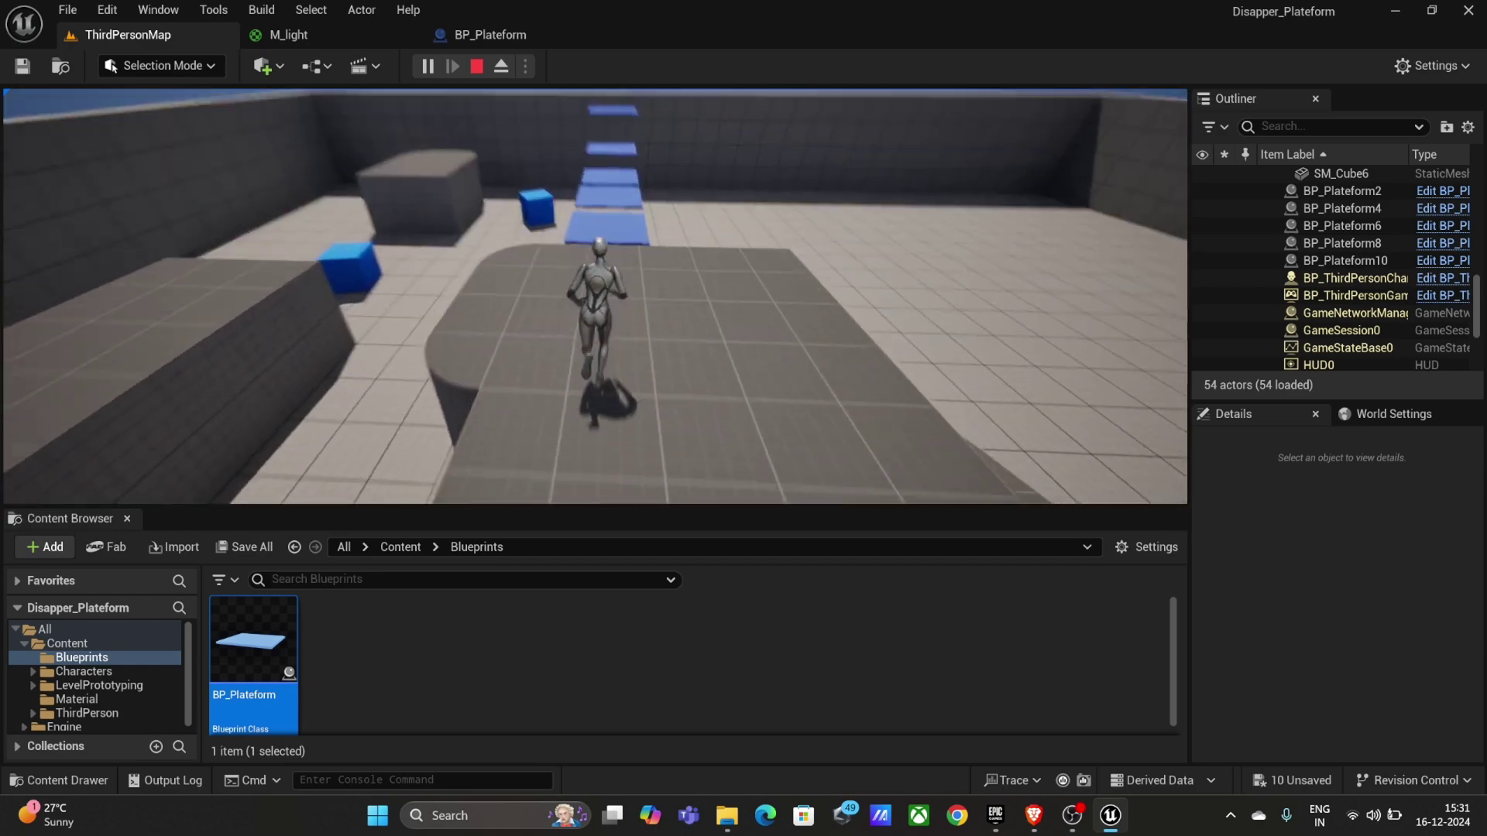
key("w")
key("space")
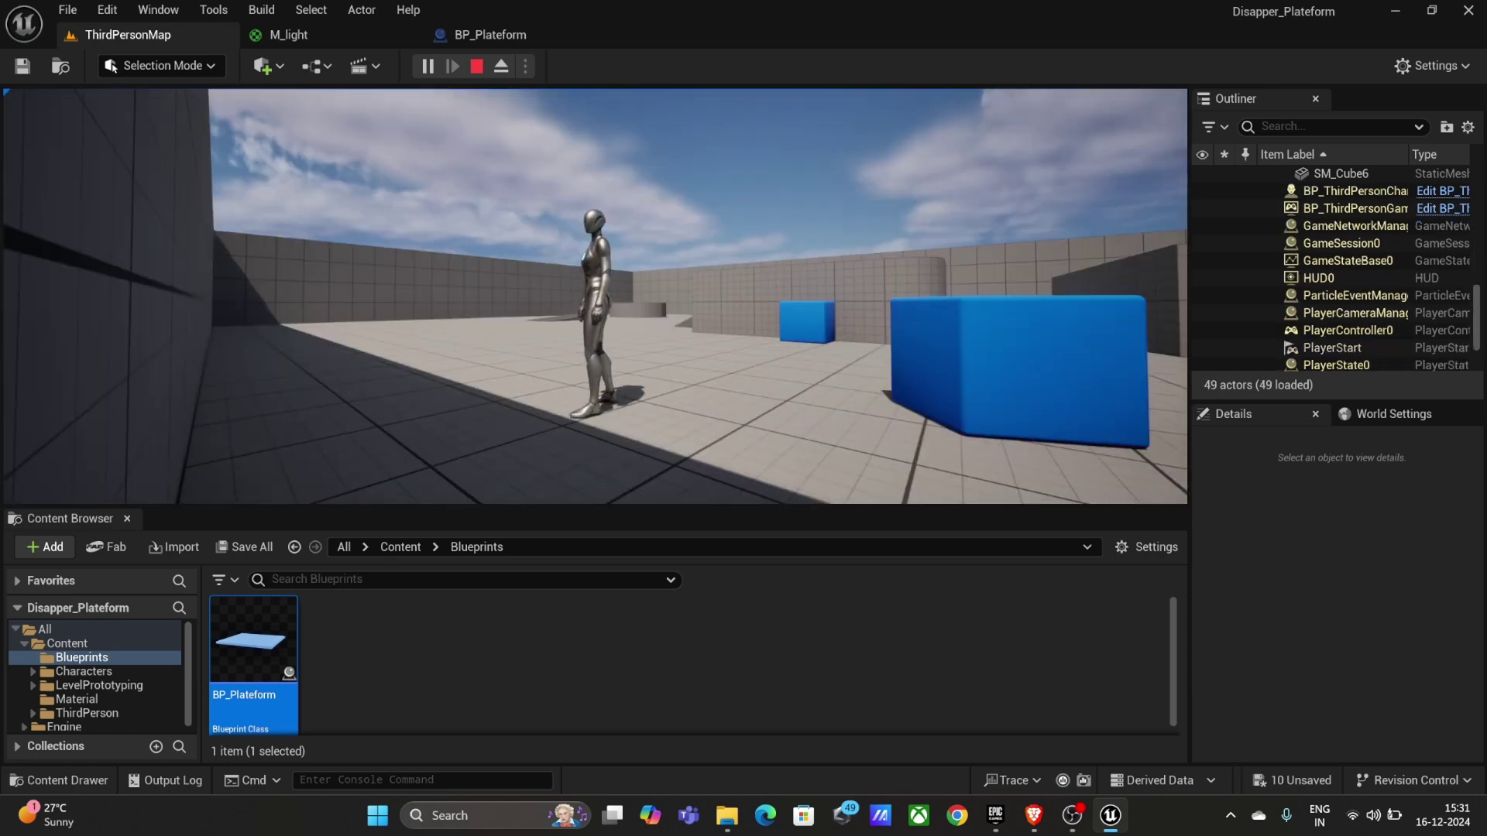
key("Escape")
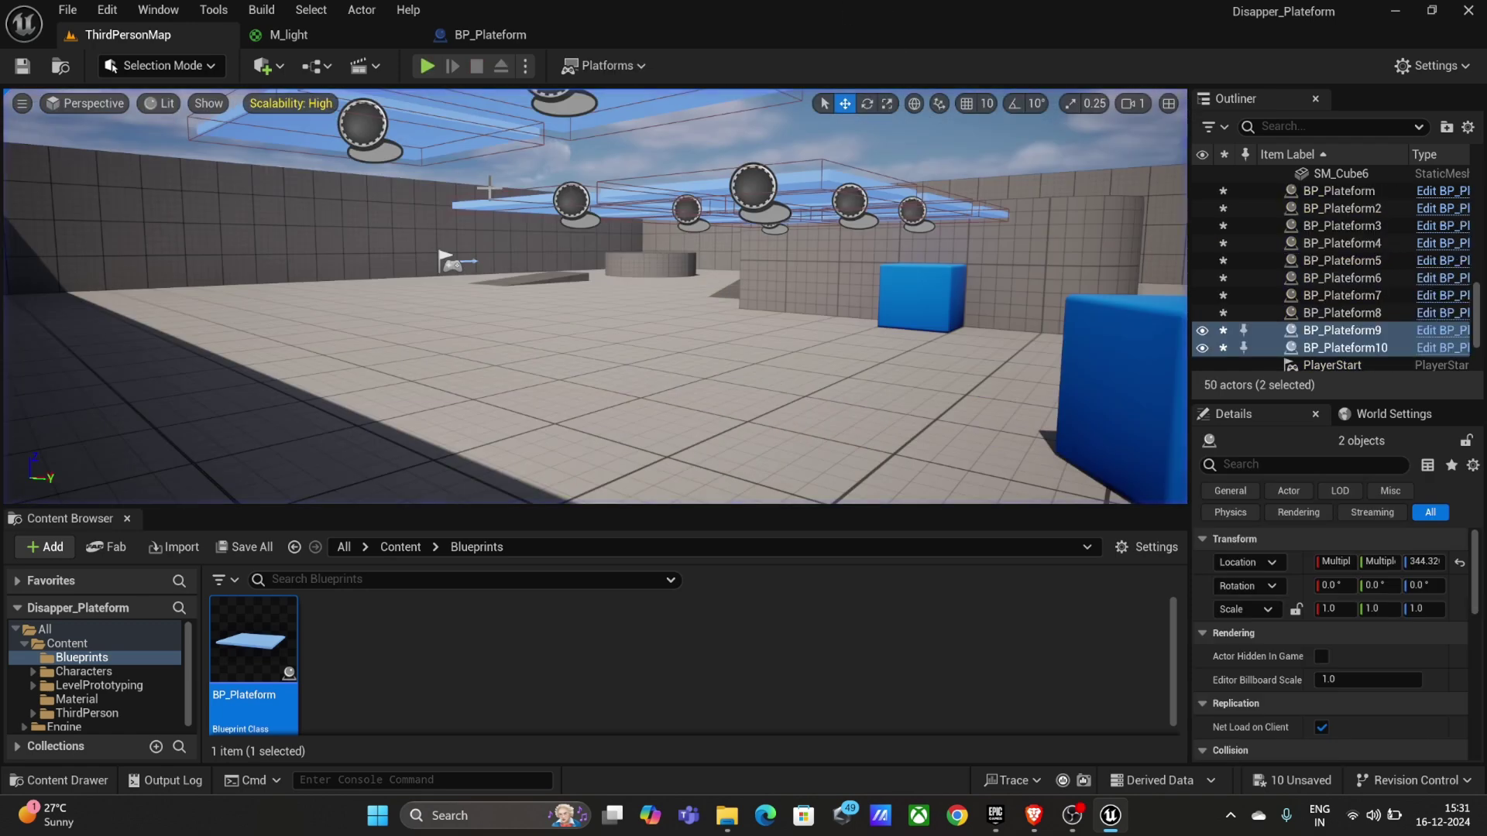